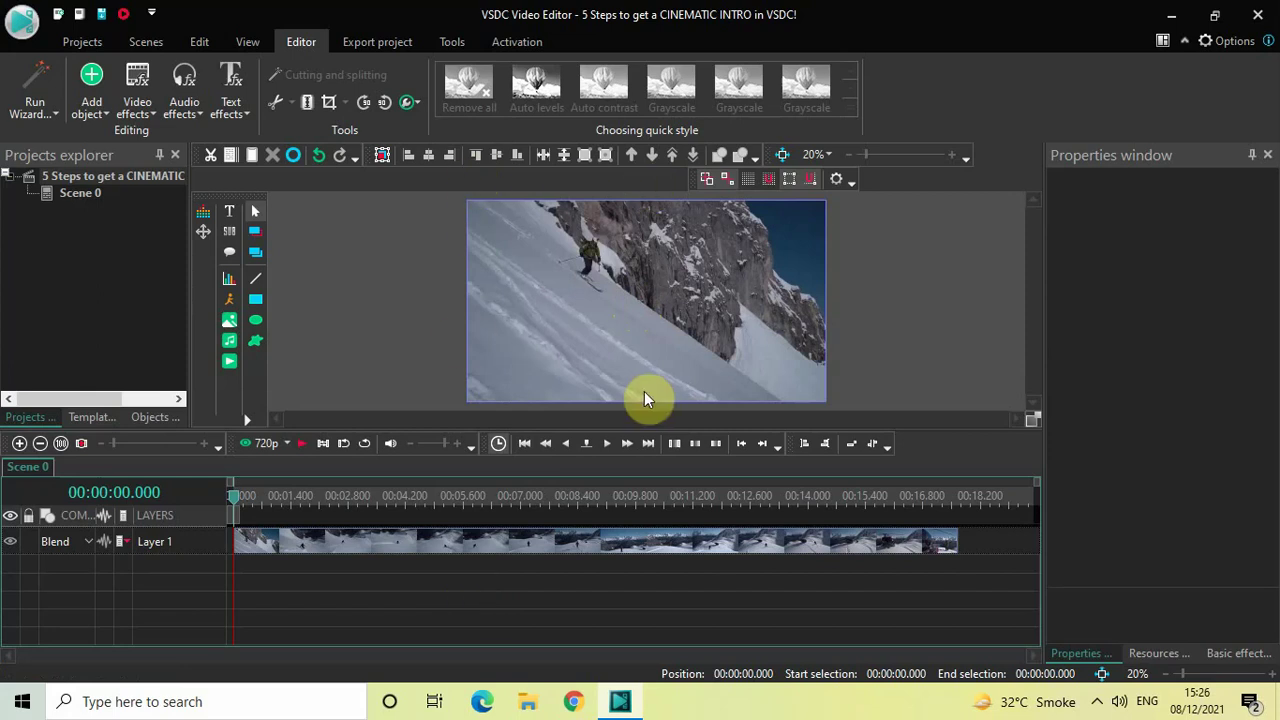
Step: Add a Wipe transition effect to the skiing clip at its default placement
double_click(455, 541)
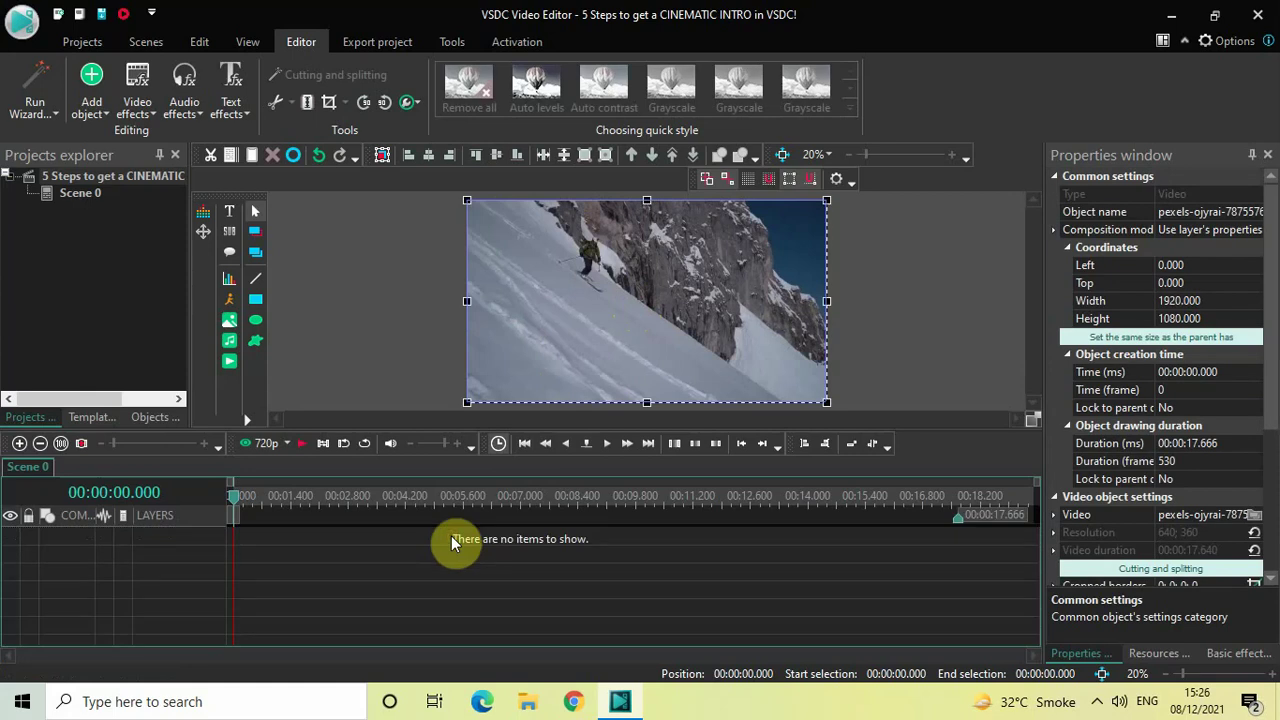
click(137, 105)
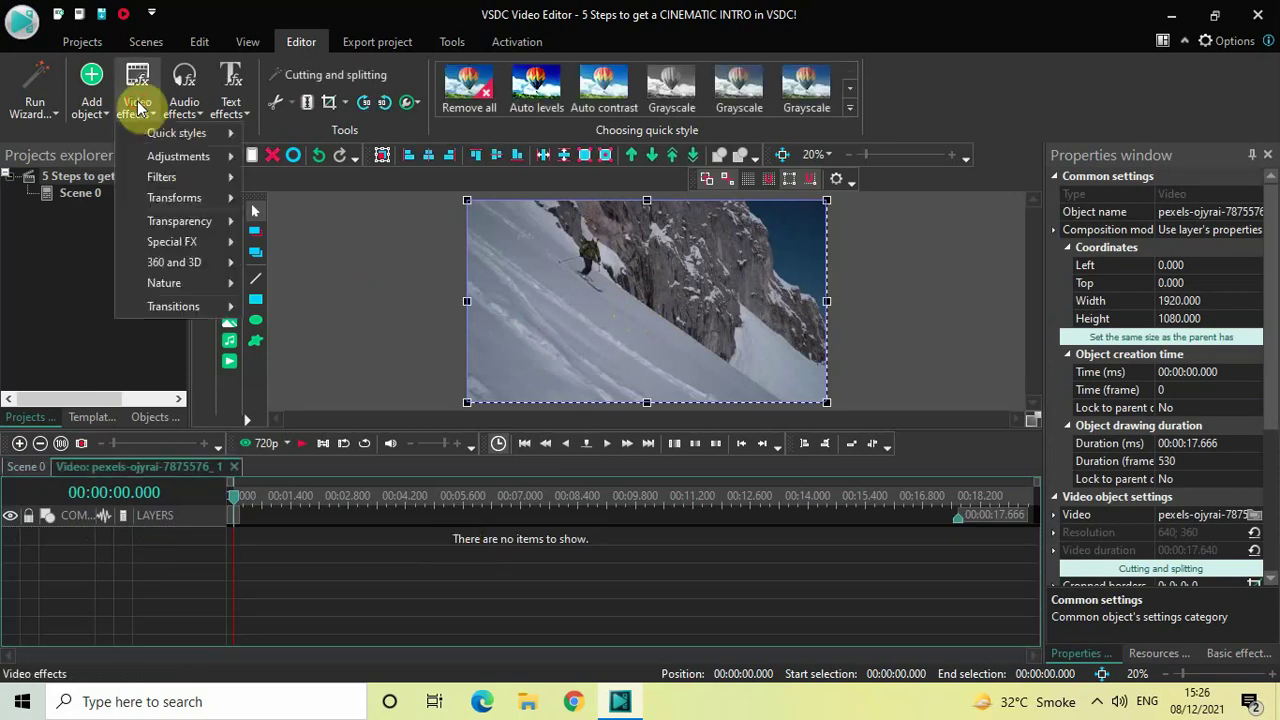
mouse_move(190, 304)
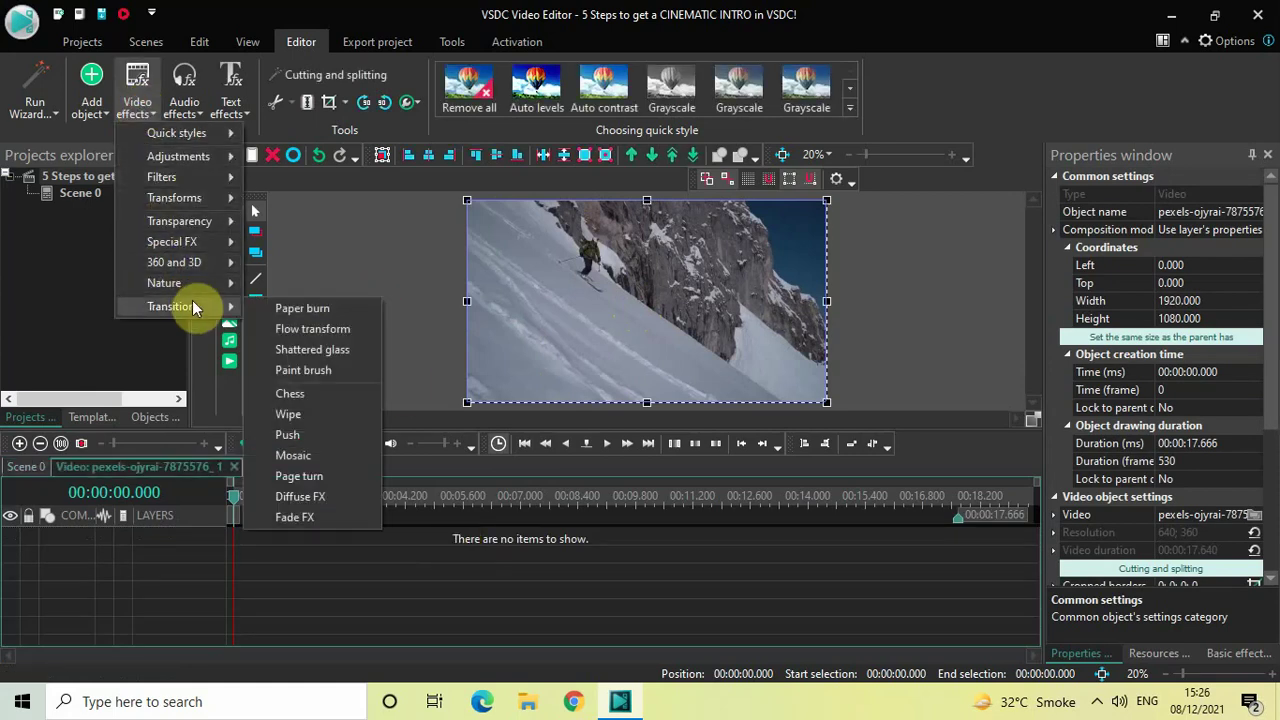
click(320, 416)
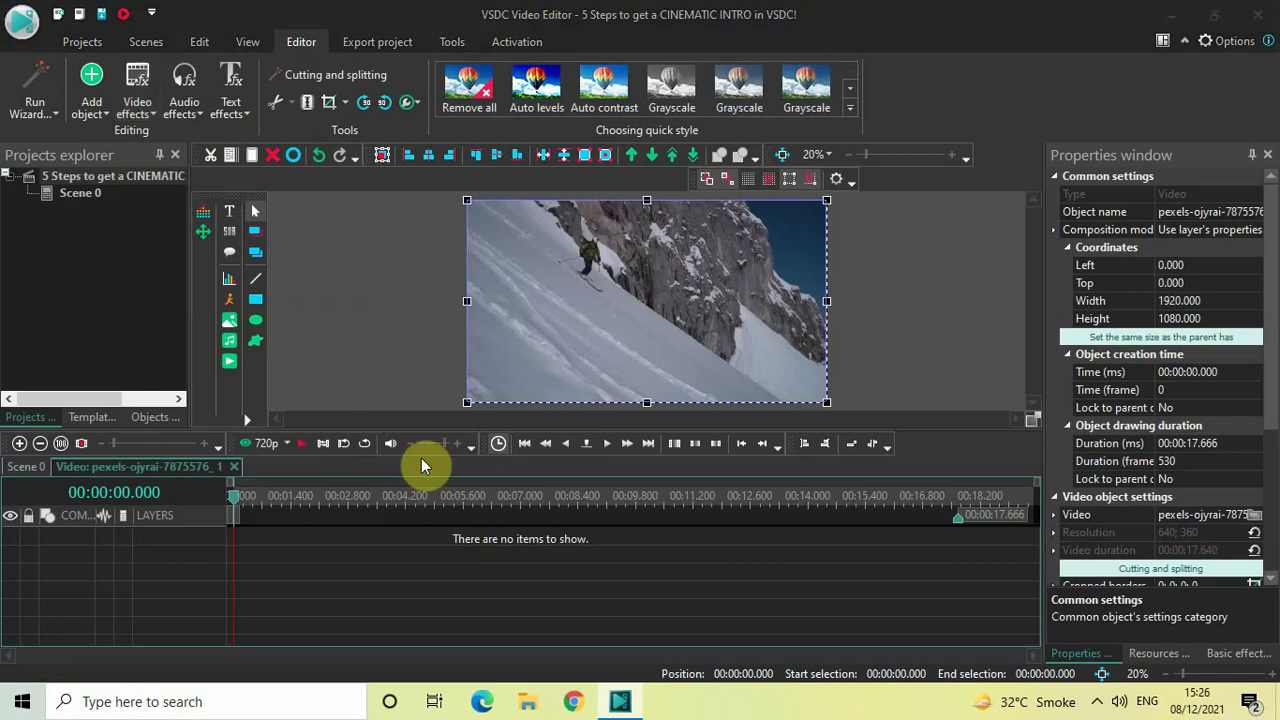
click(811, 441)
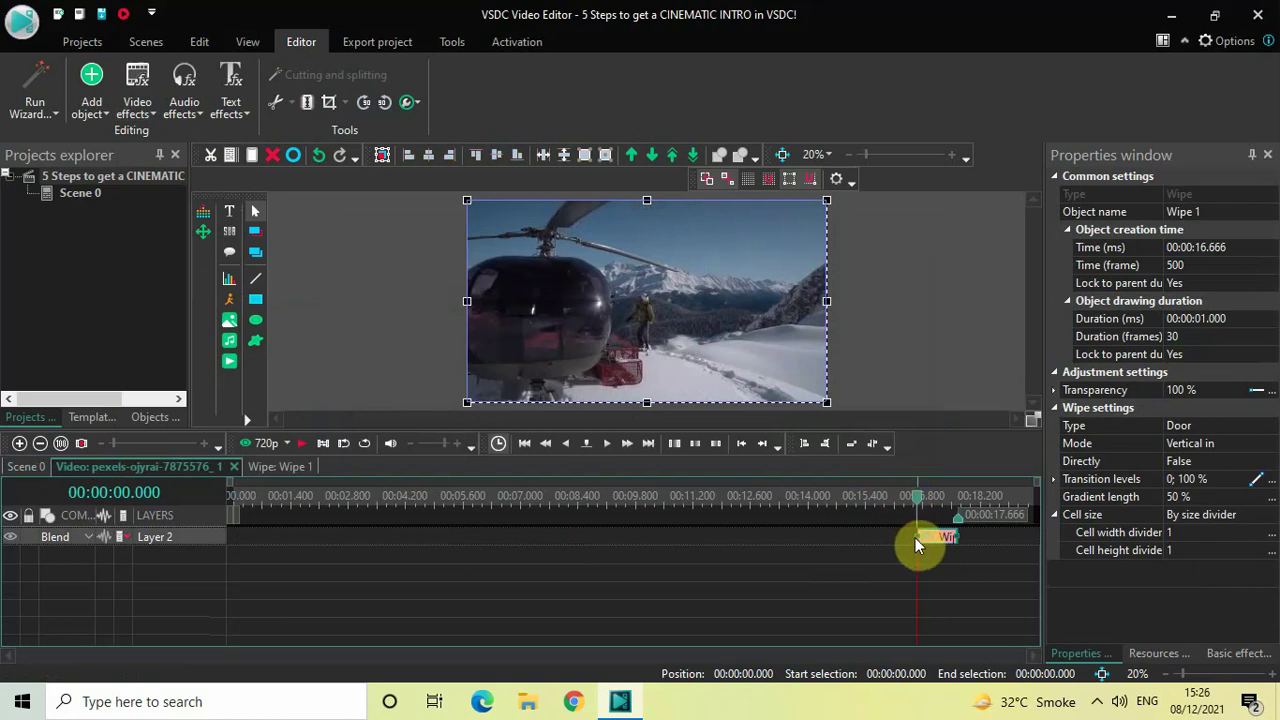
Step: Extend Wipe 1 back to 00:00:00.000 so it spans the full 17.666 s clip
drag(913, 536, 130, 510)
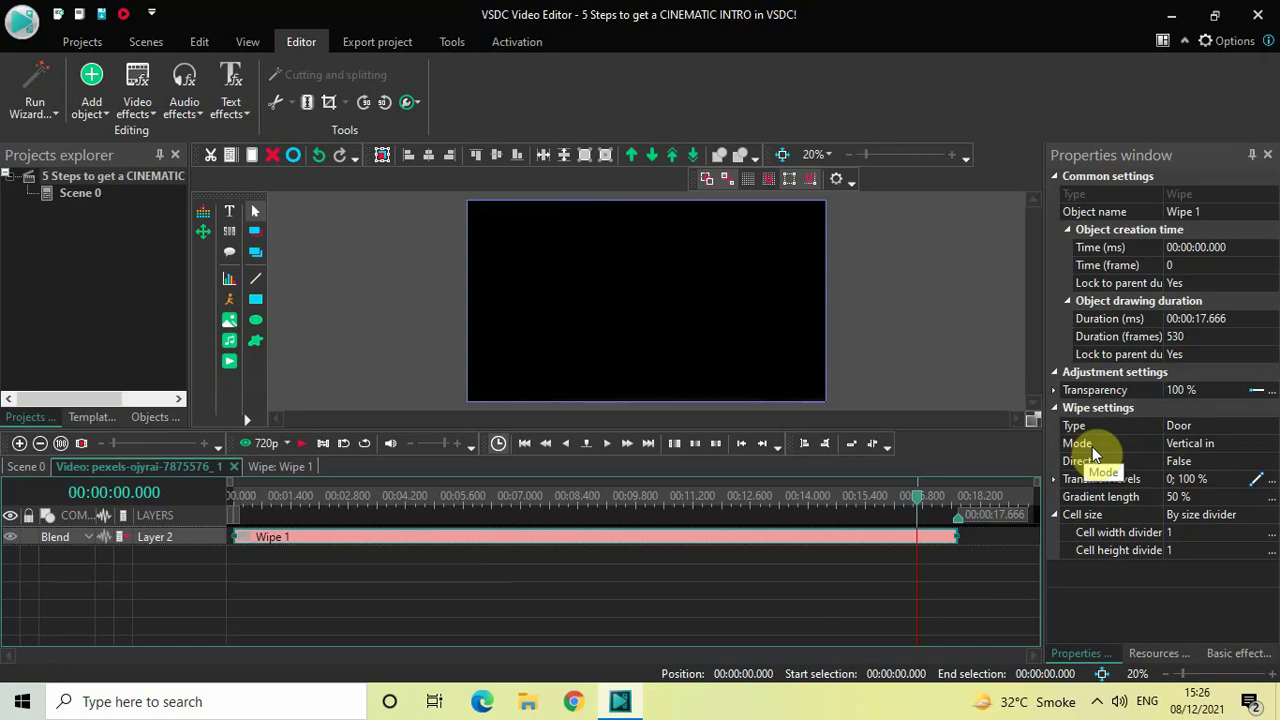
Step: Set the Wipe 1 mode to Vertical out and Directly to True
click(1272, 446)
click(1271, 443)
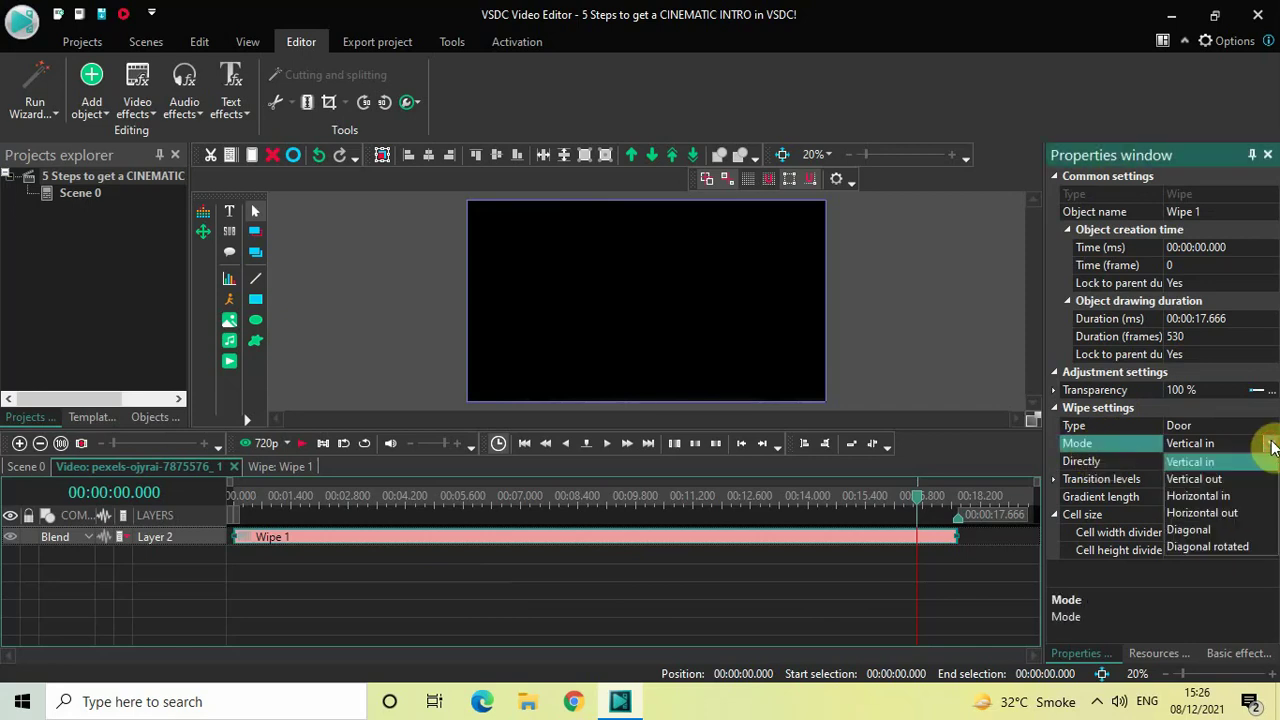
click(1212, 479)
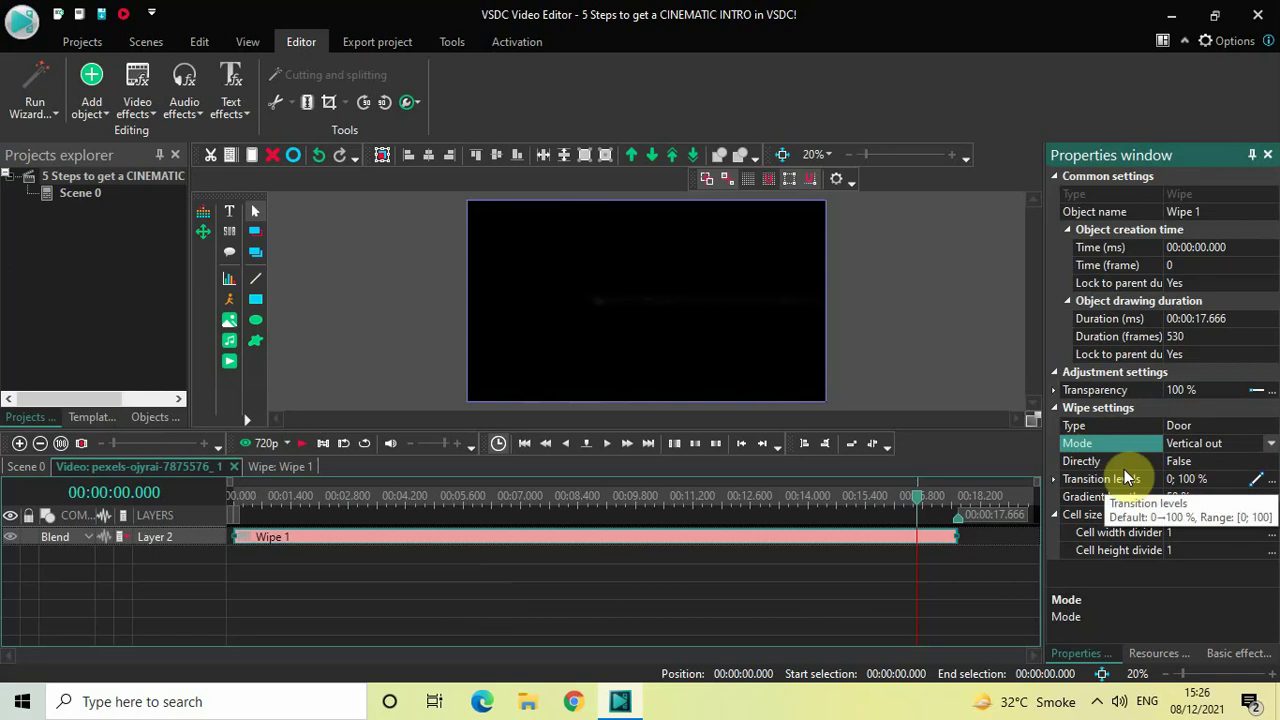
click(1276, 462)
click(1273, 461)
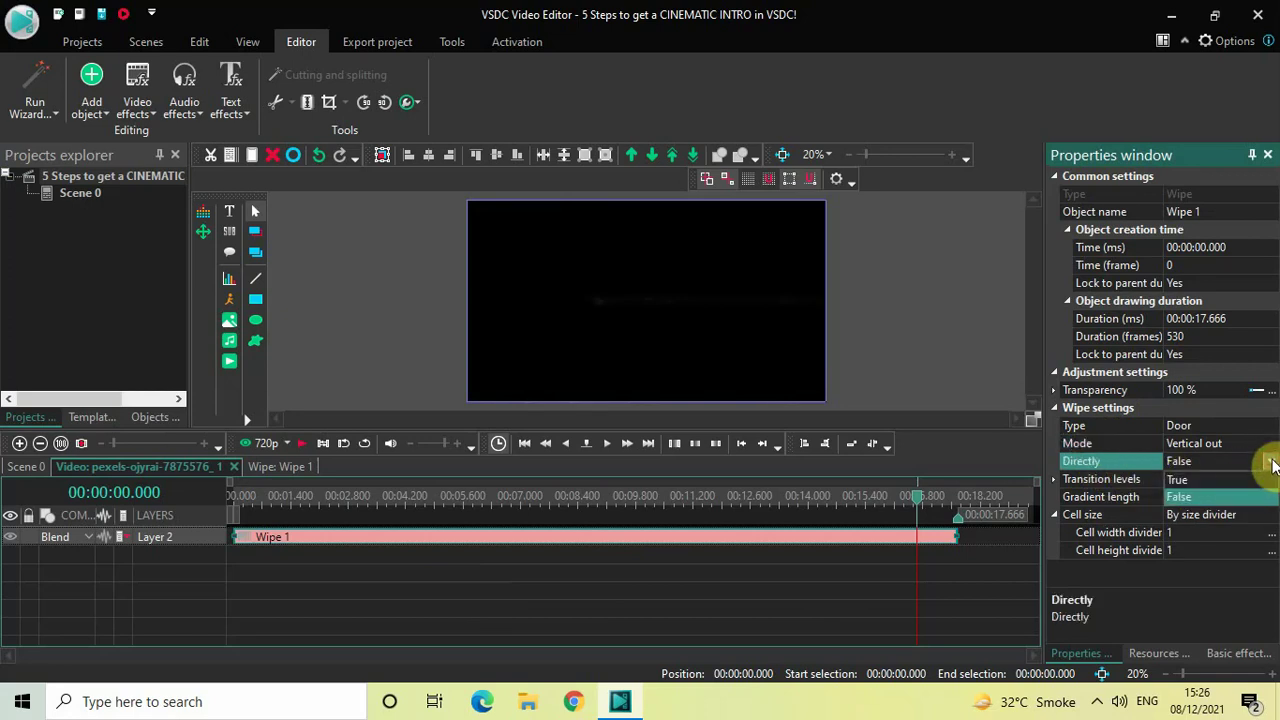
click(1242, 479)
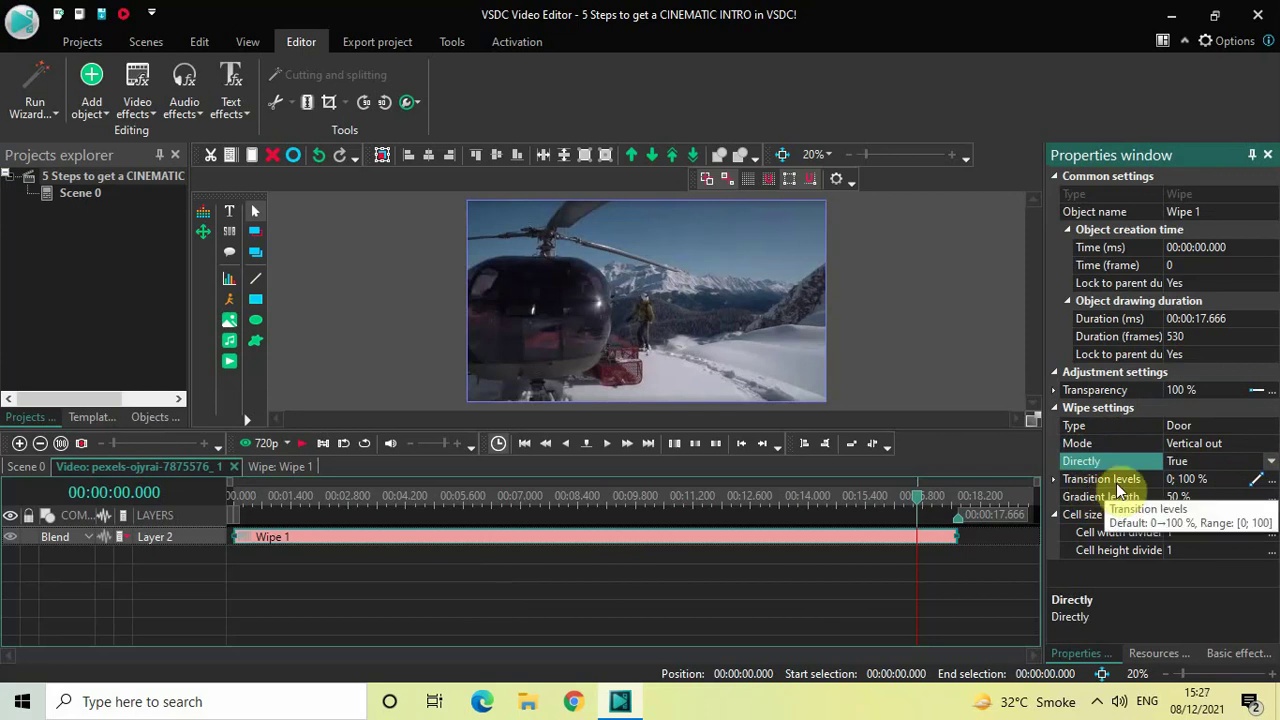
Step: Set Wipe 1 transition levels to 80 % and gradient length to 0 %
click(1225, 480)
key(ctrl+a)
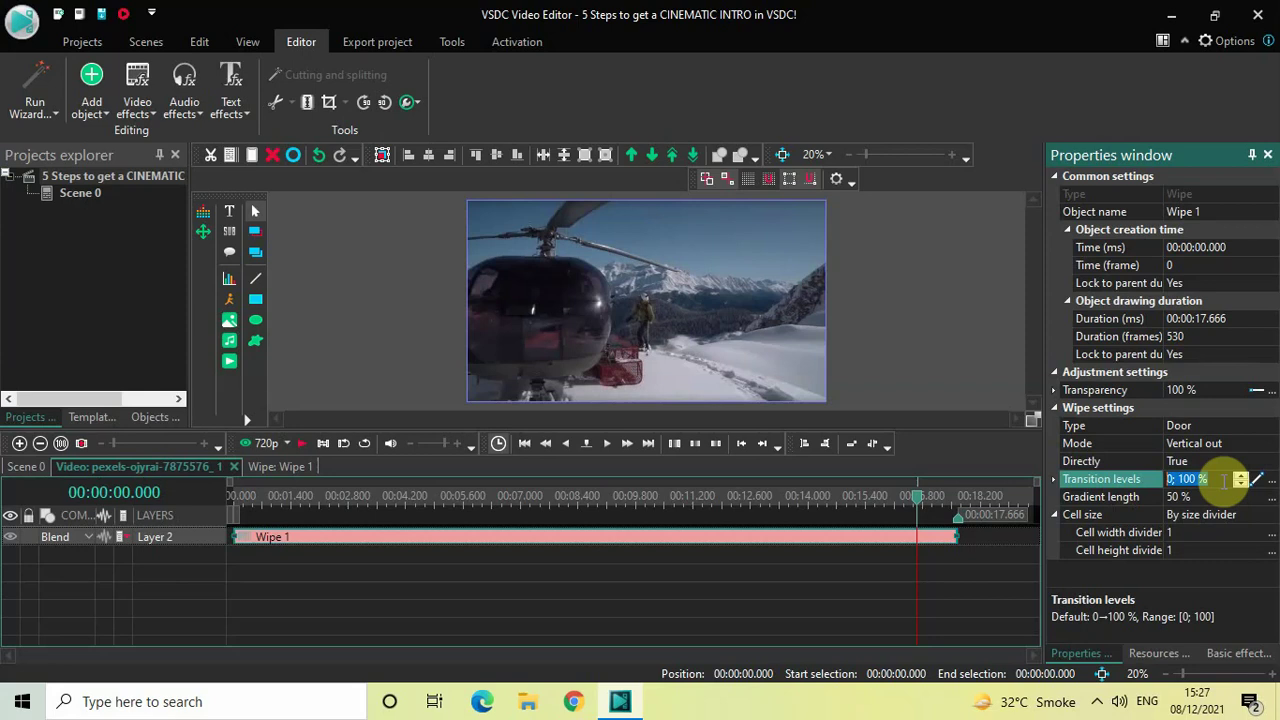
key(BackSpace)
text(80)
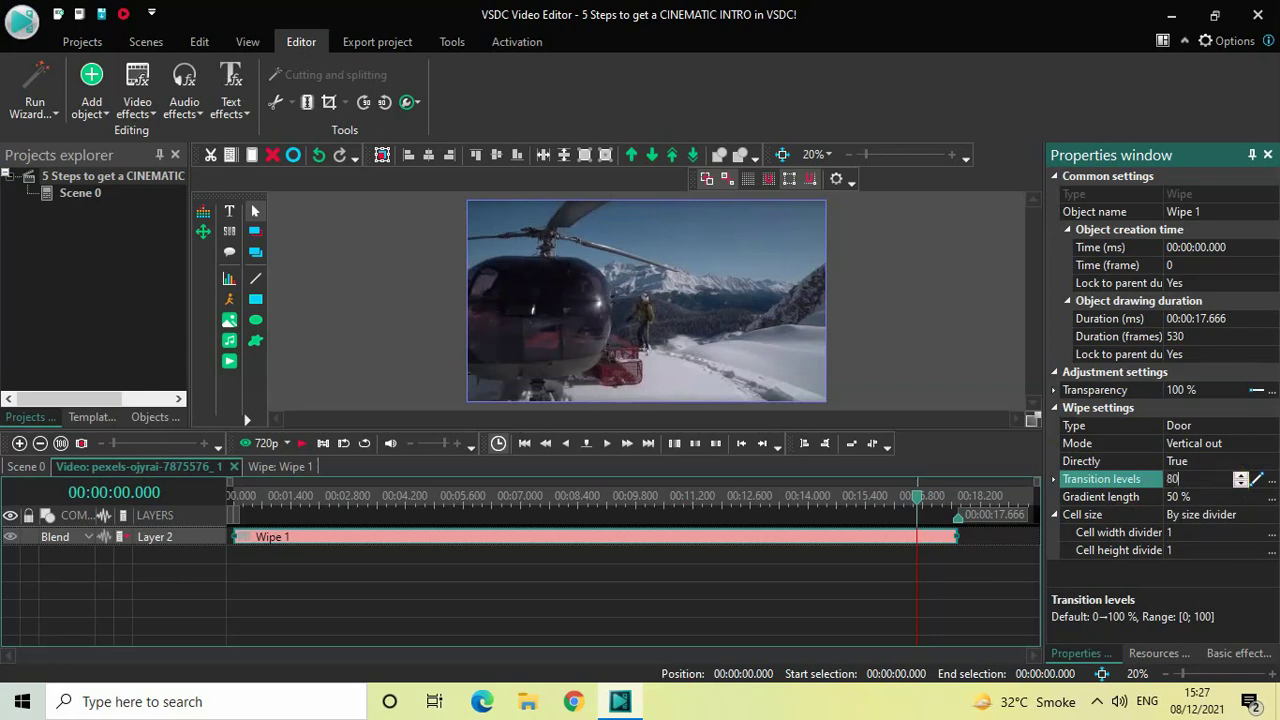
key(Return)
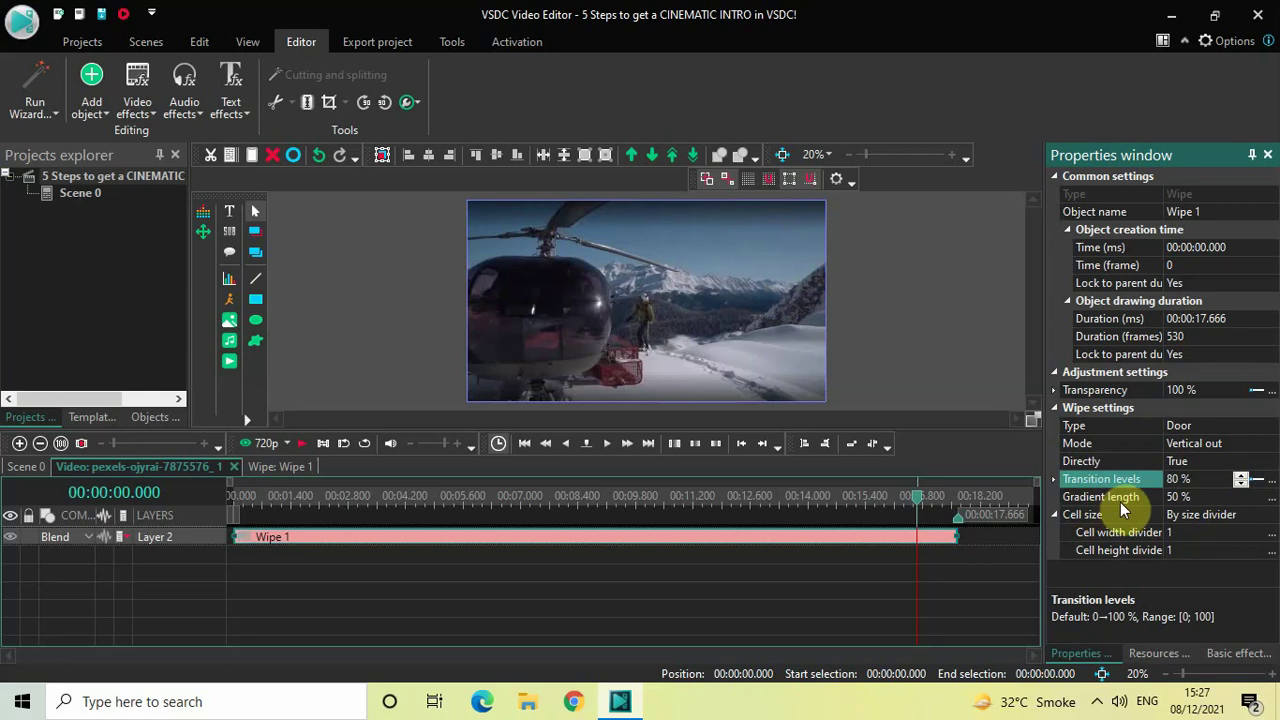
click(1203, 497)
key(BackSpace)
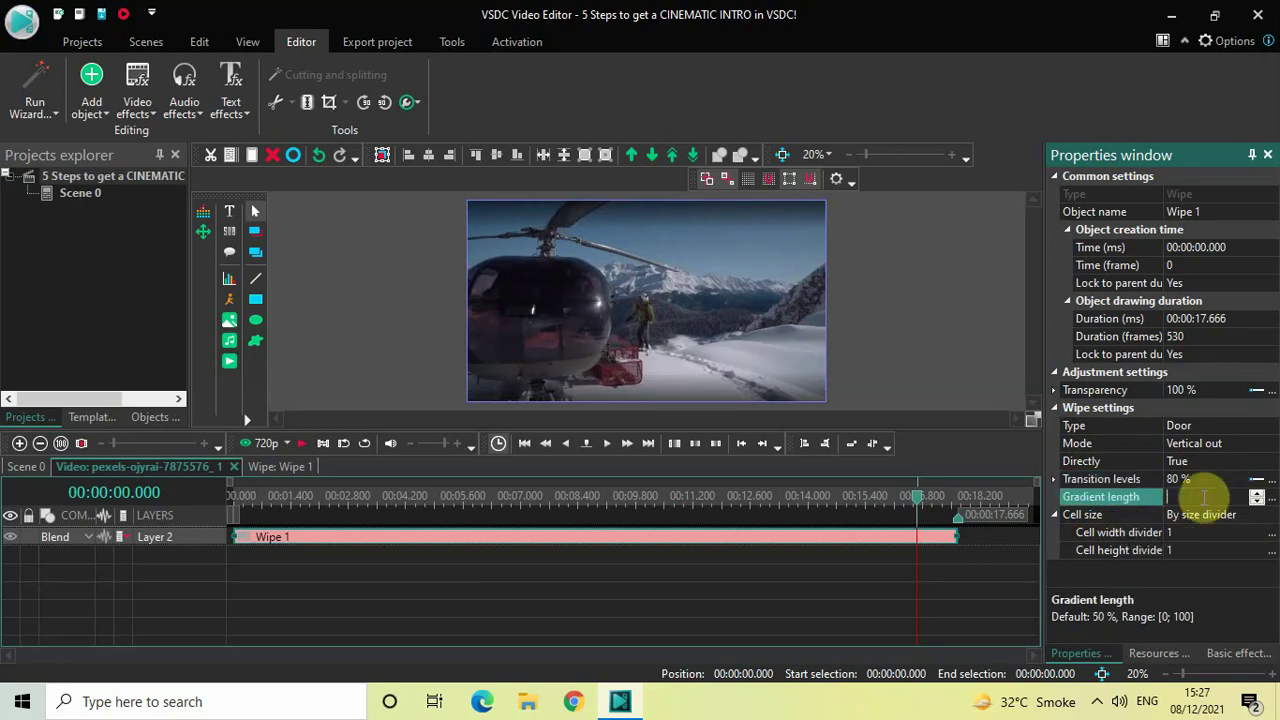
text(0)
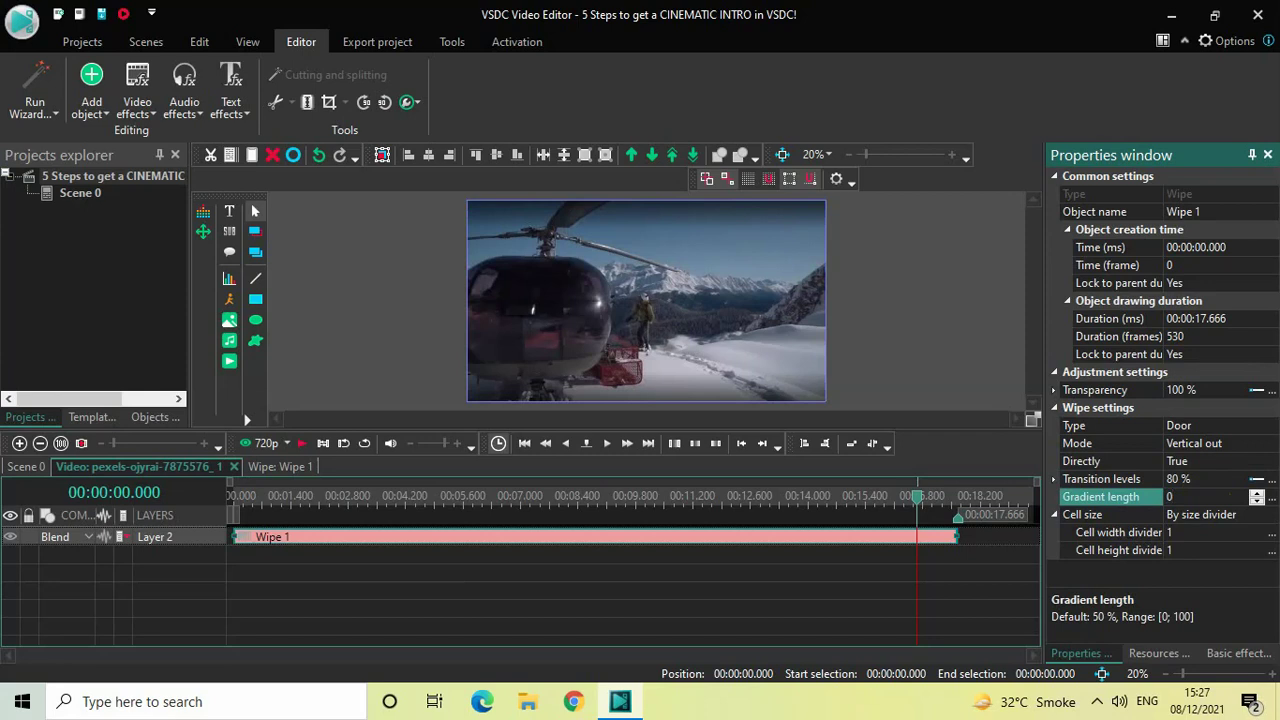
key(Return)
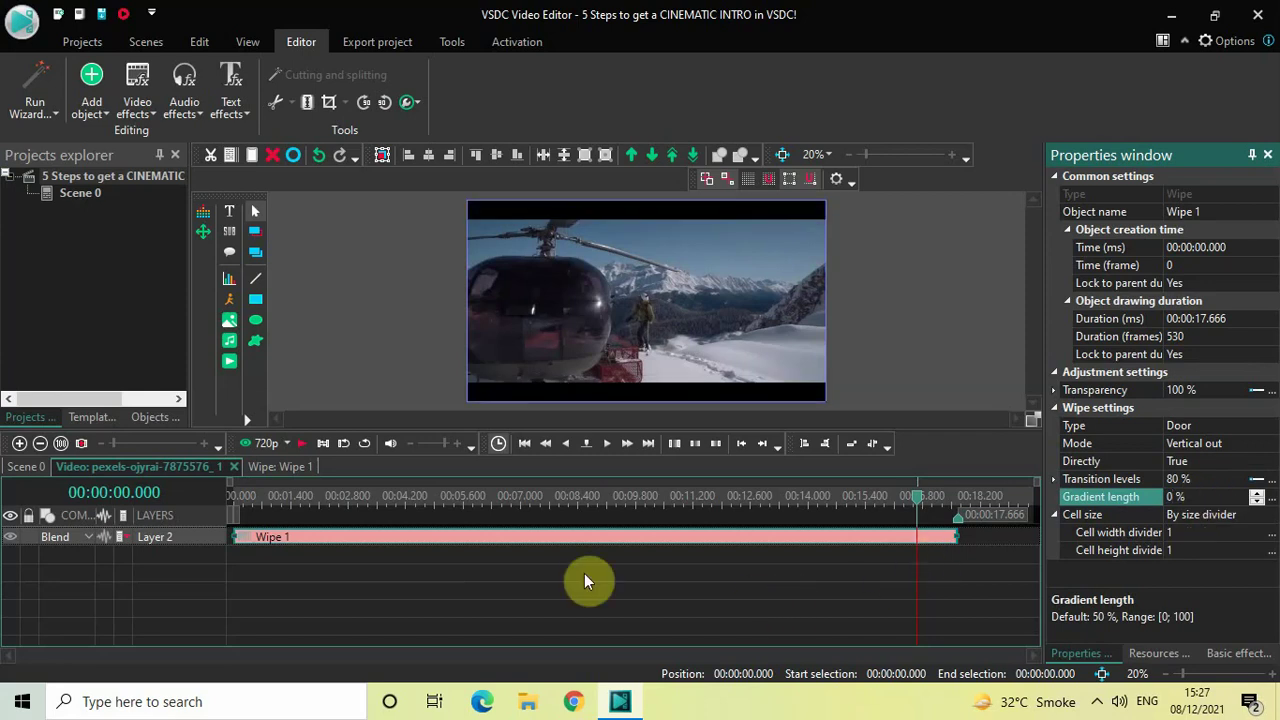
click(228, 493)
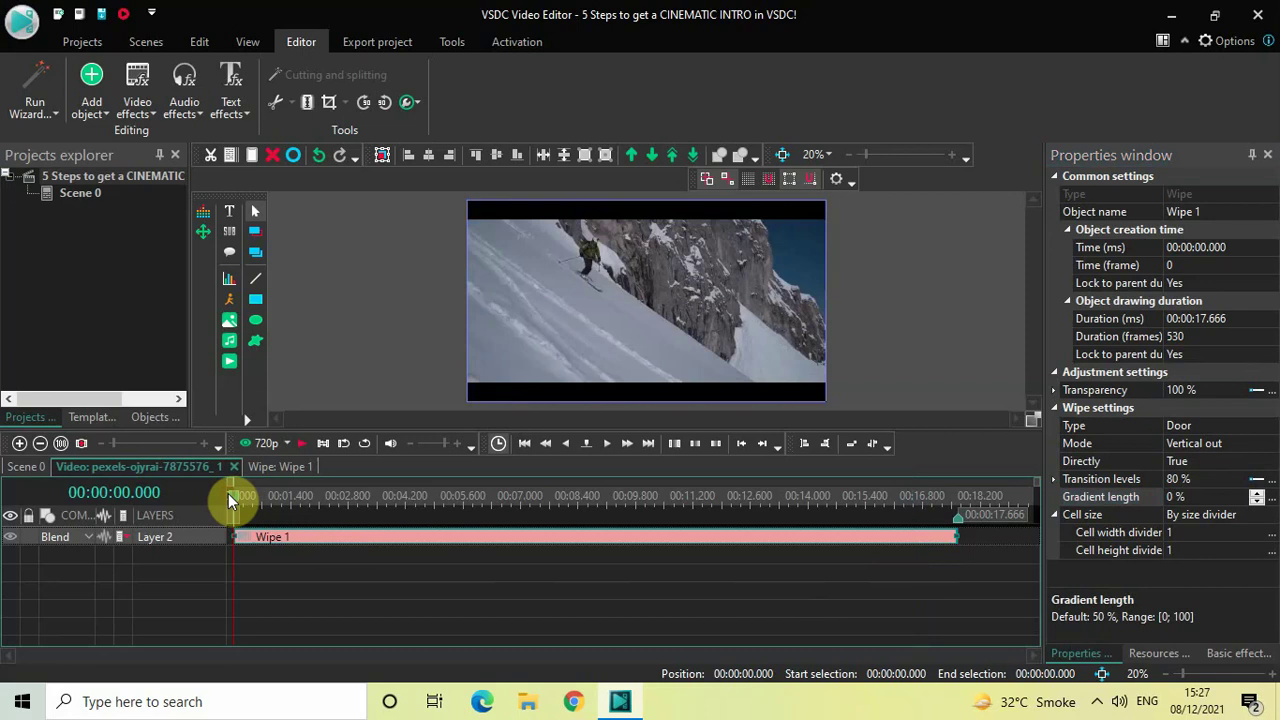
key(space)
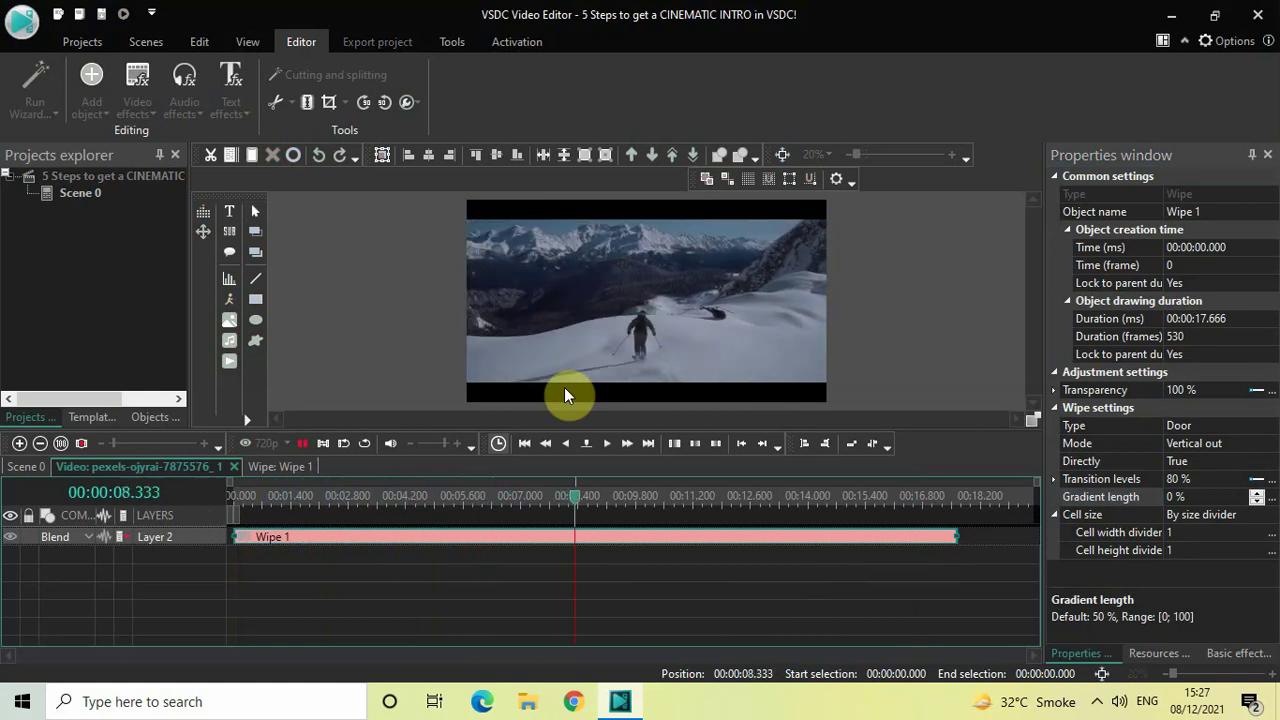
key(space)
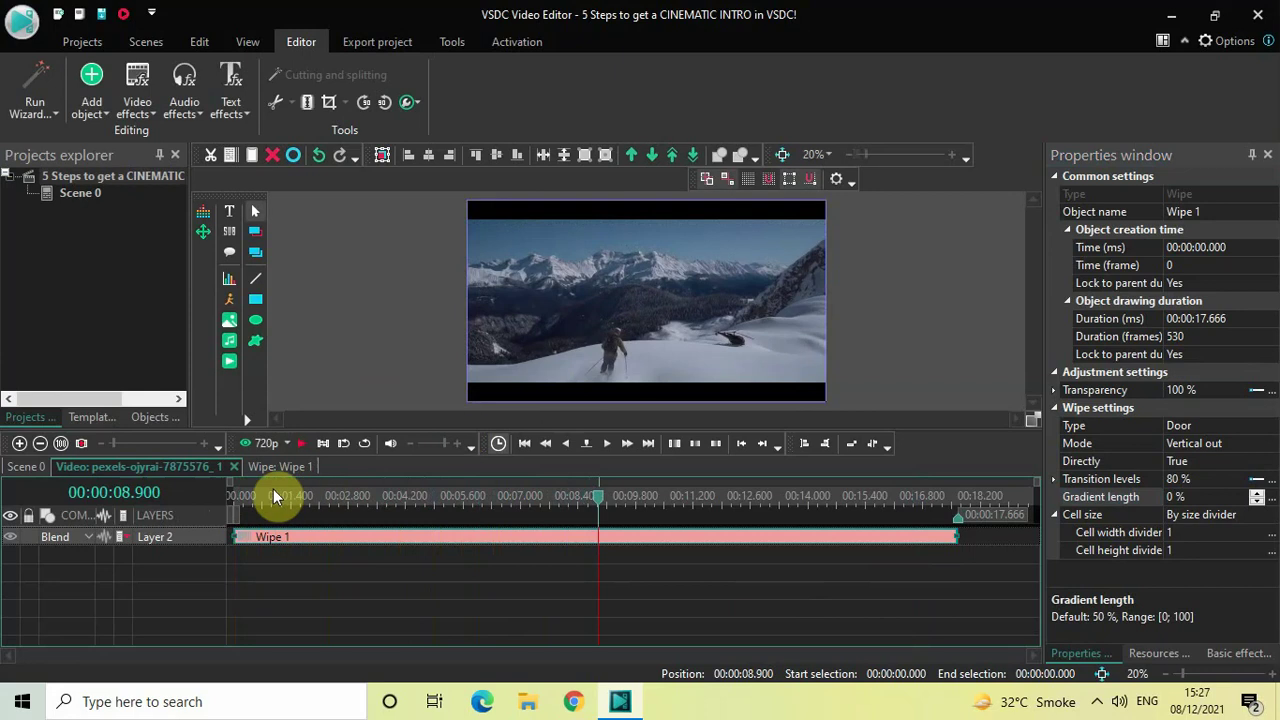
click(230, 496)
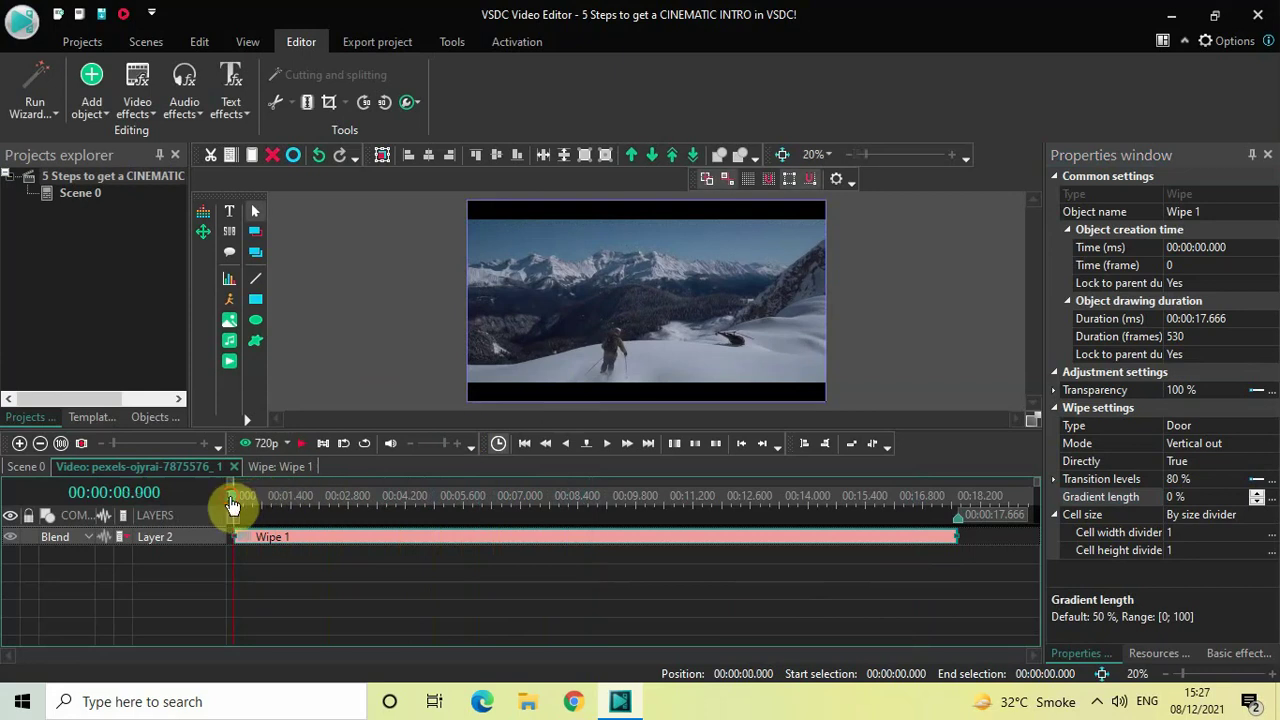
click(282, 617)
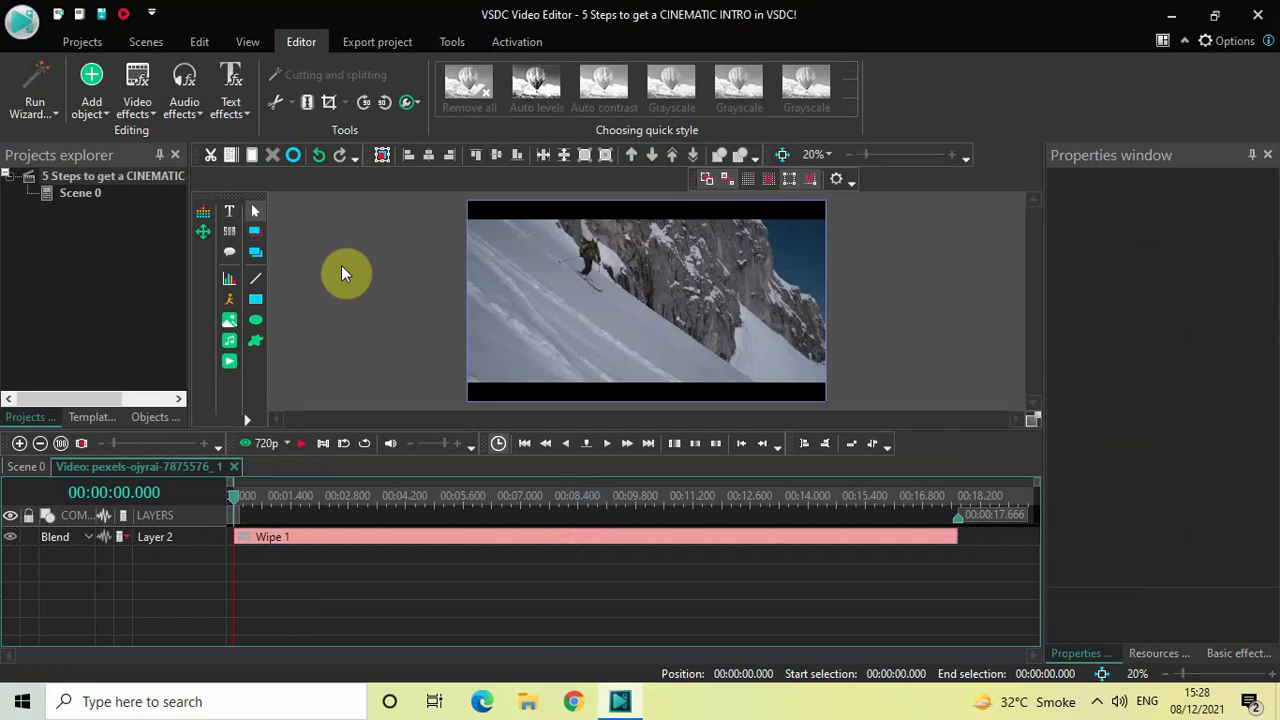
Step: Add a one-second Fade In effect at the start of the clip
click(138, 106)
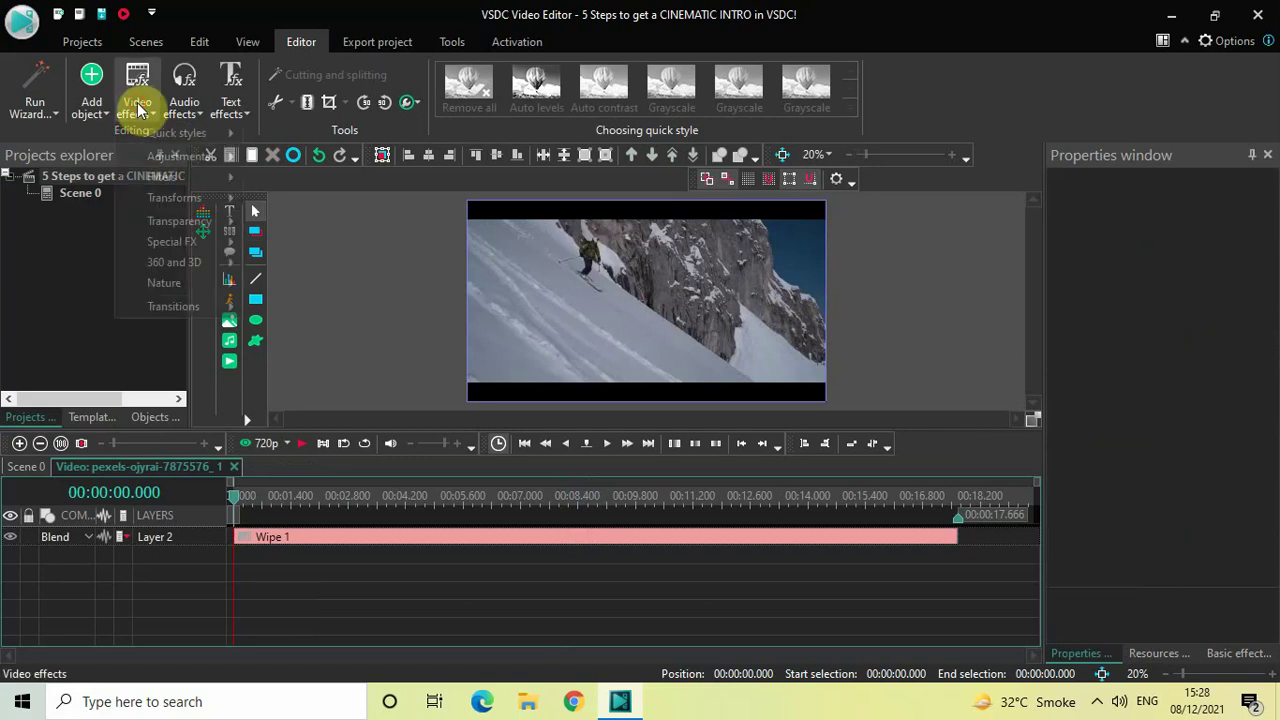
mouse_move(246, 221)
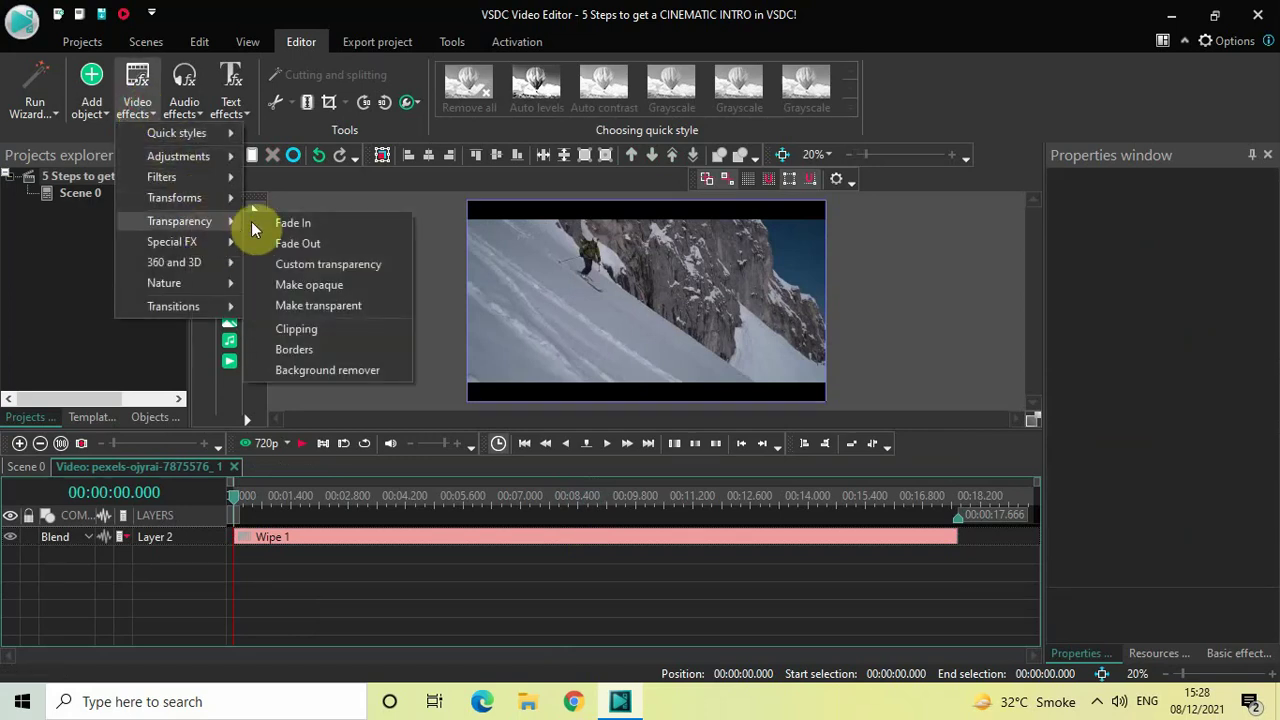
click(326, 222)
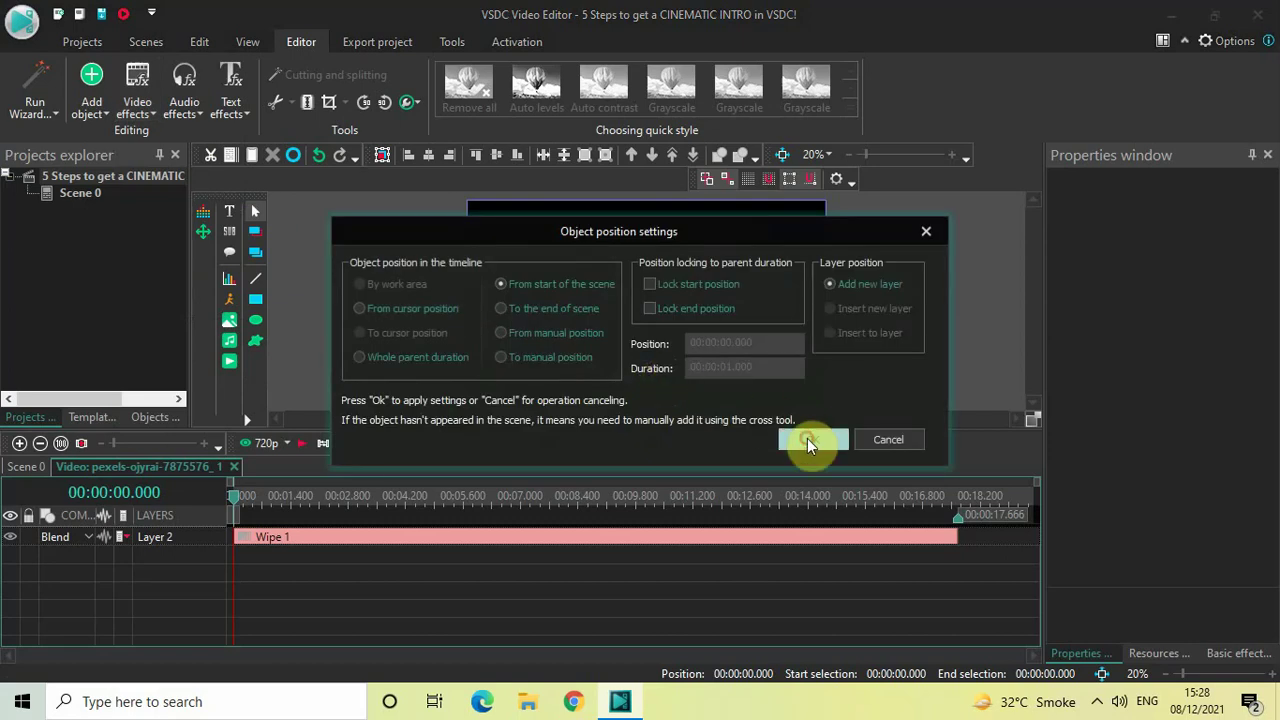
click(807, 438)
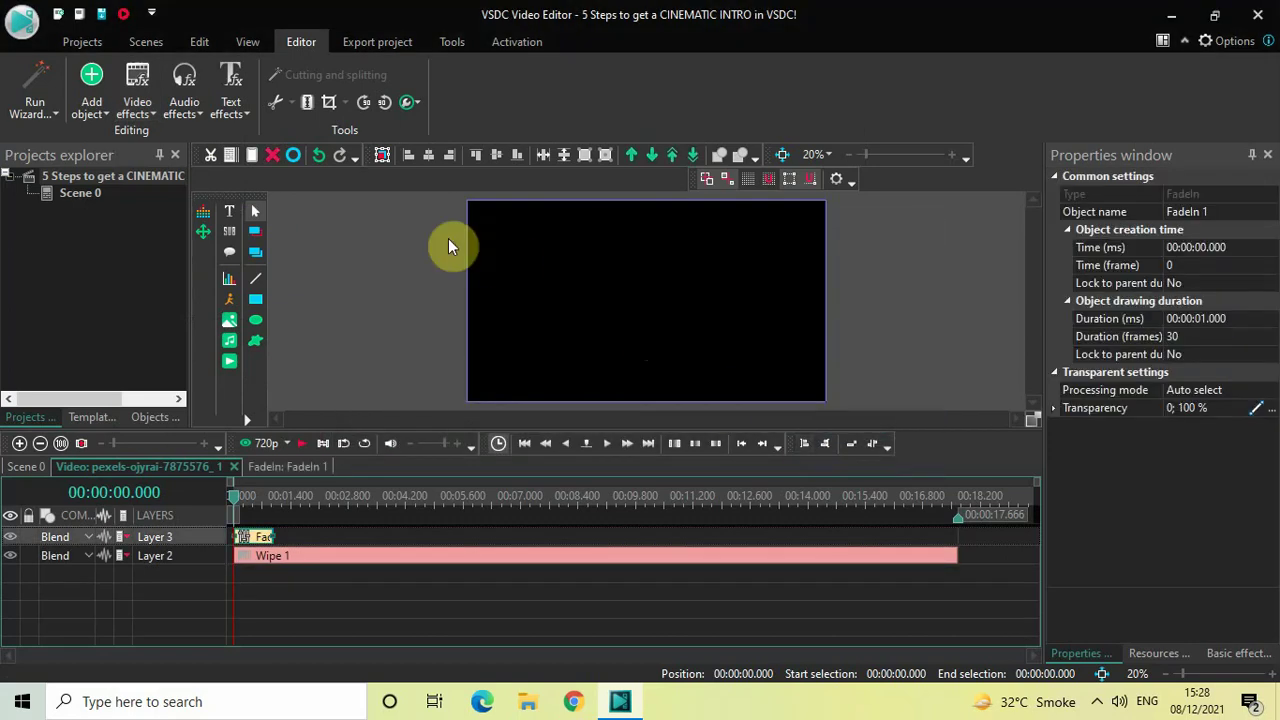
Step: Add a FadeOut at the scene's end and move it onto the fade-in's layer
click(136, 92)
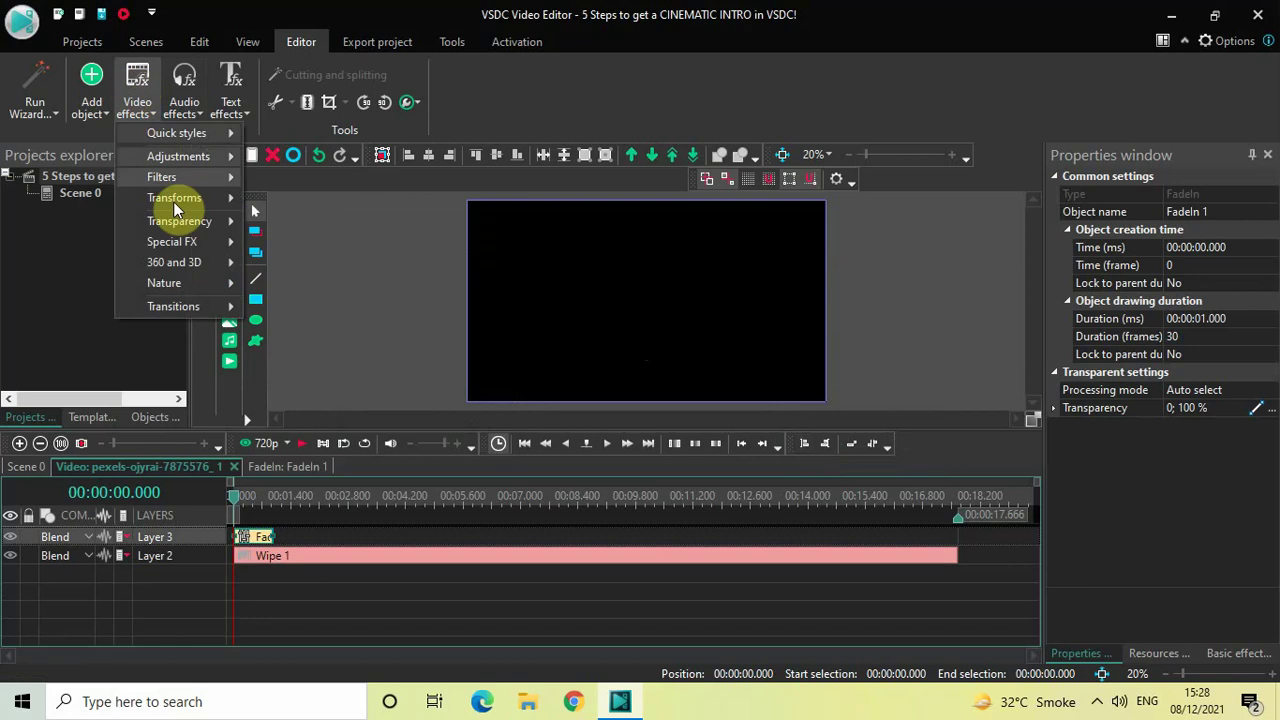
click(352, 245)
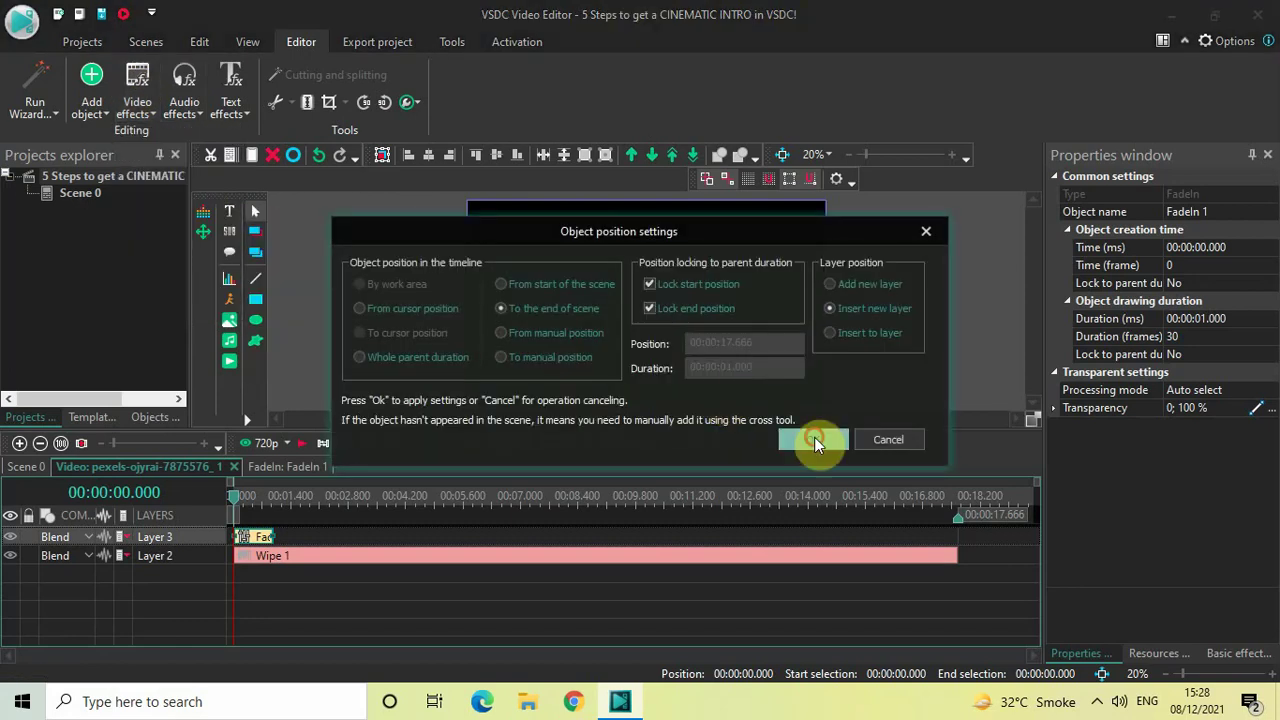
click(814, 439)
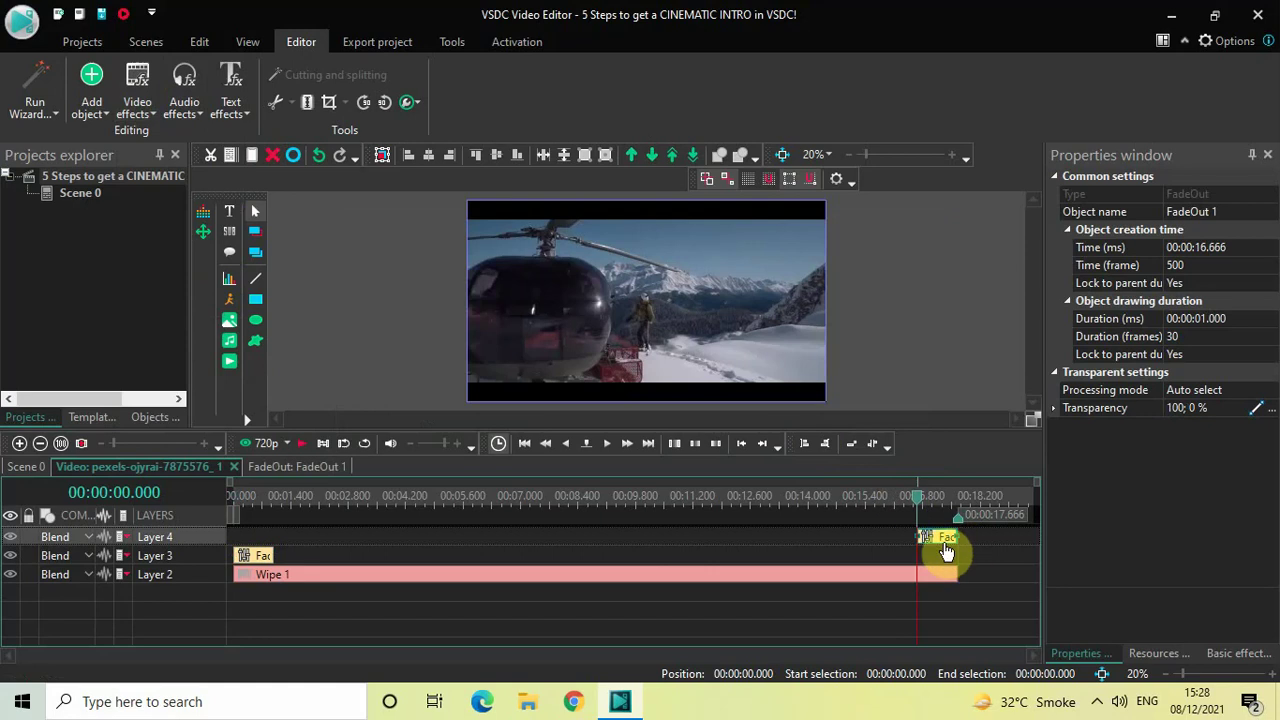
mouse_move(946, 553)
mouse_down()
mouse_move(943, 543)
mouse_move(934, 563)
mouse_up()
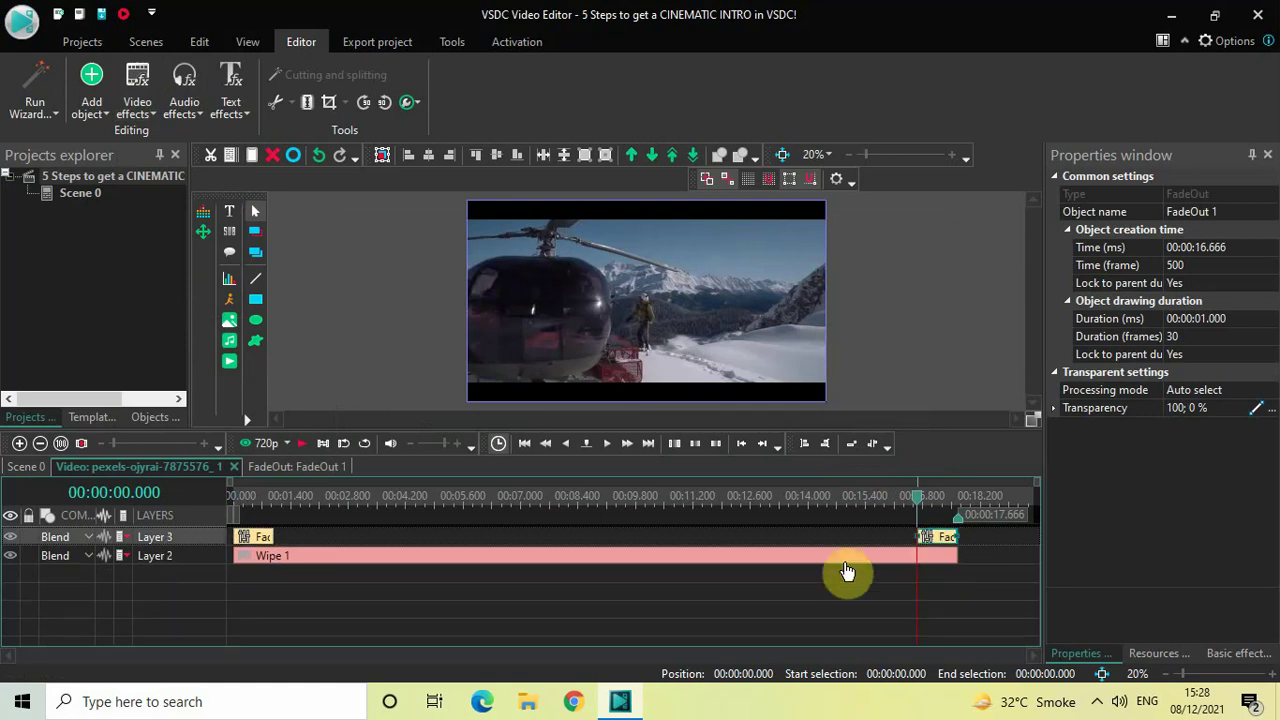
Step: Rewind and play the clip to preview the fades
click(233, 497)
key(space)
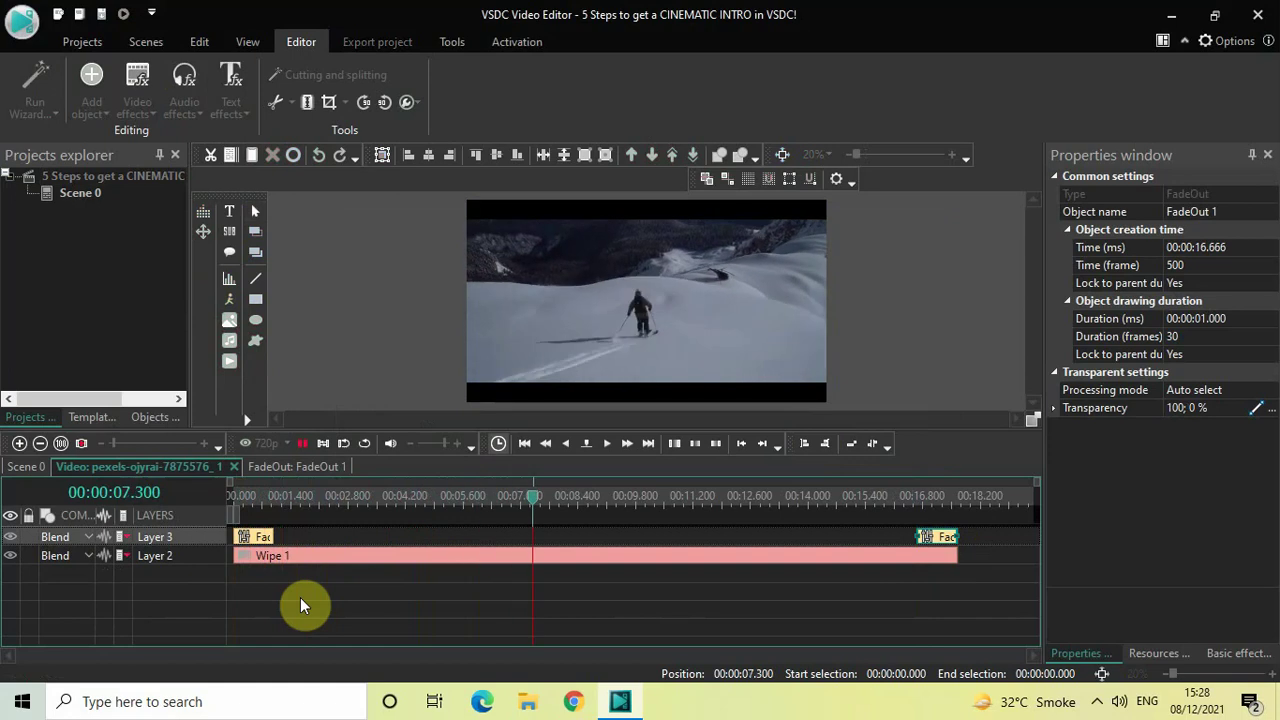
key(space)
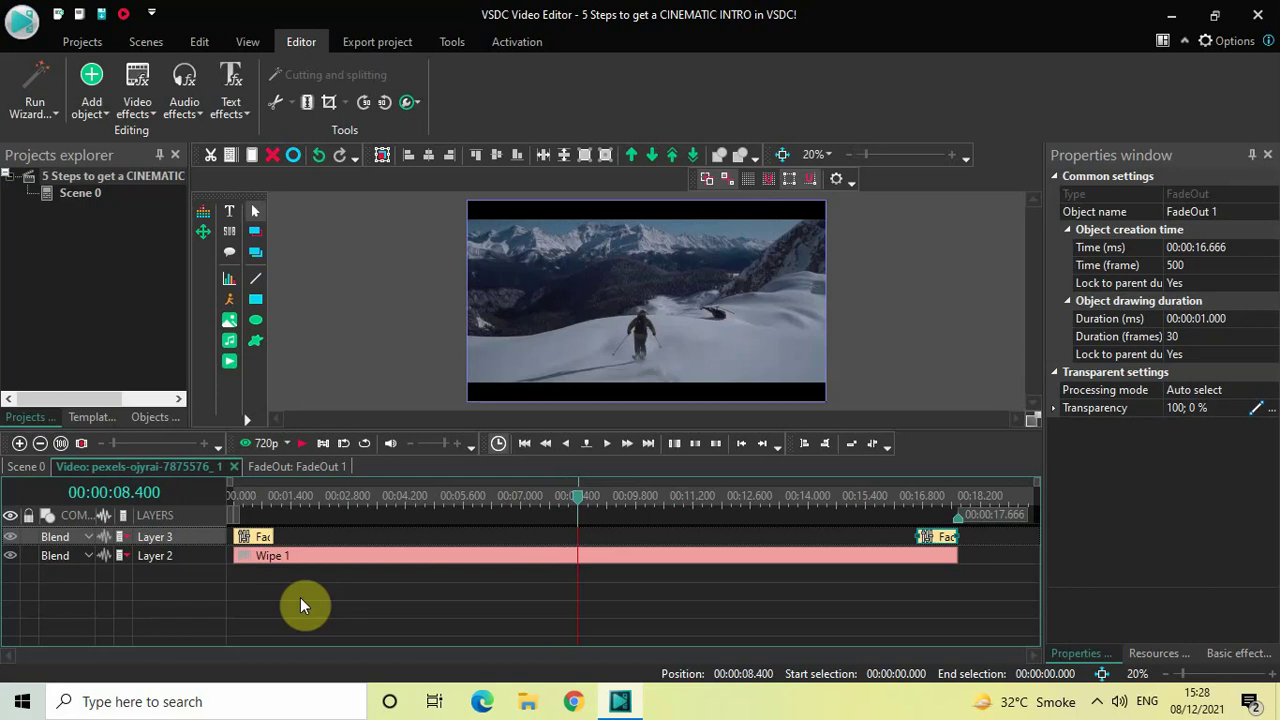
Step: Place the playhead at exactly 00:00:02.000
click(277, 500)
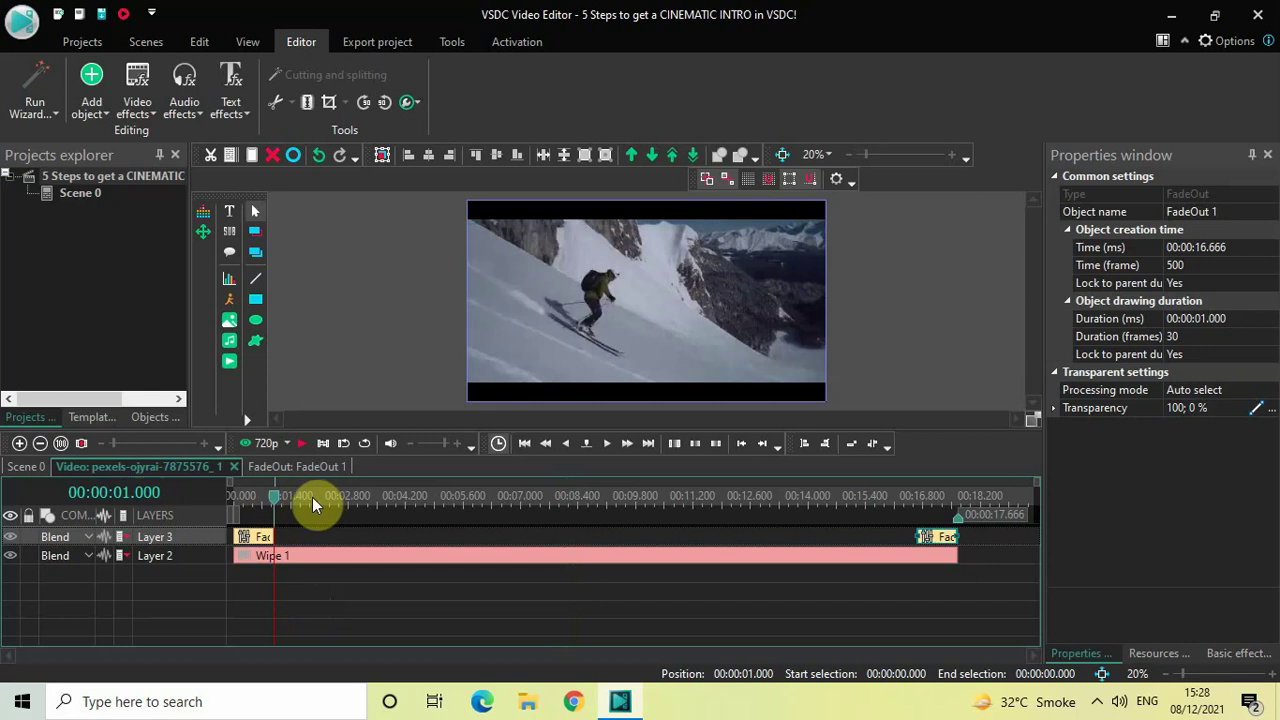
click(312, 497)
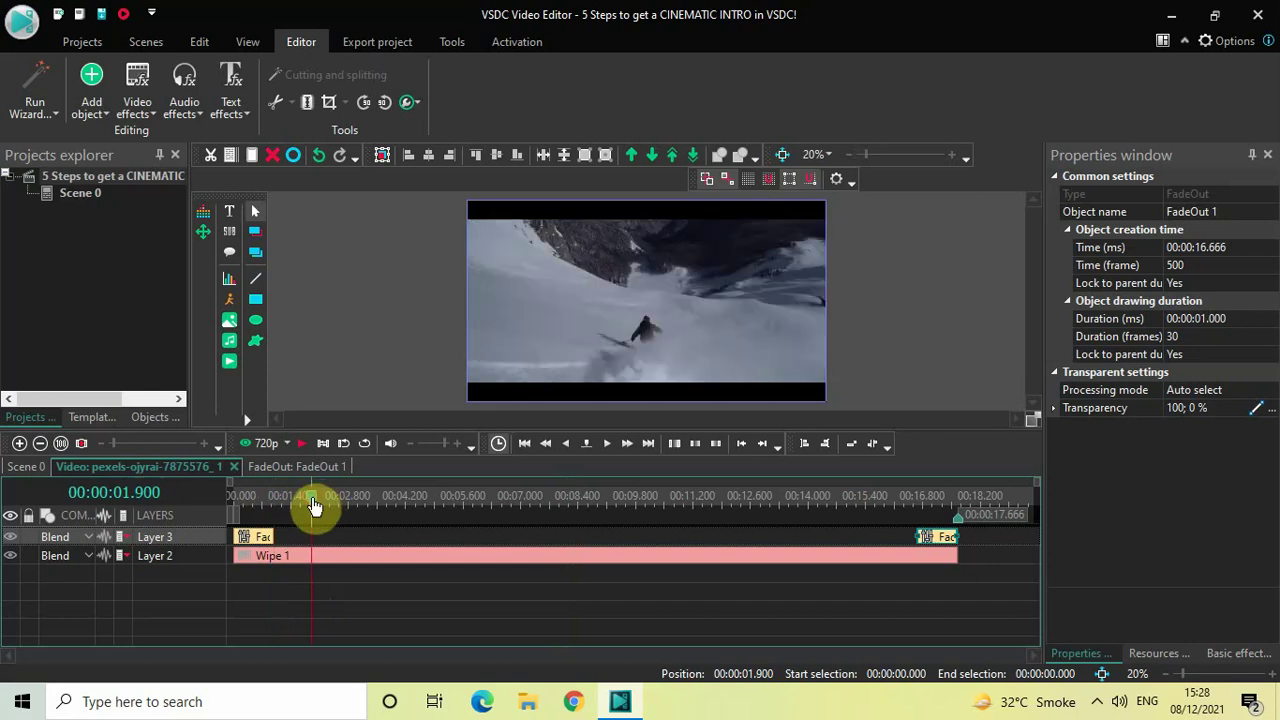
click(317, 499)
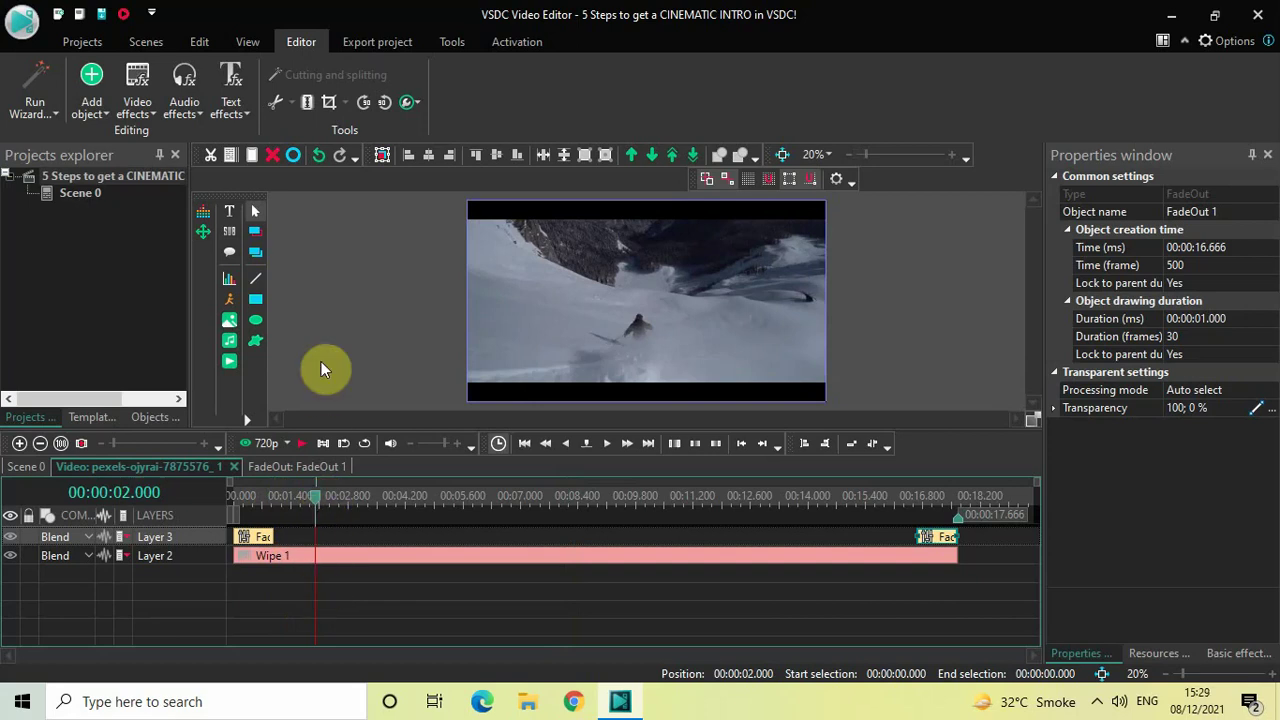
Step: Add Text 1 starting at 2 s and size it to the full 1920×1080 frame
click(93, 106)
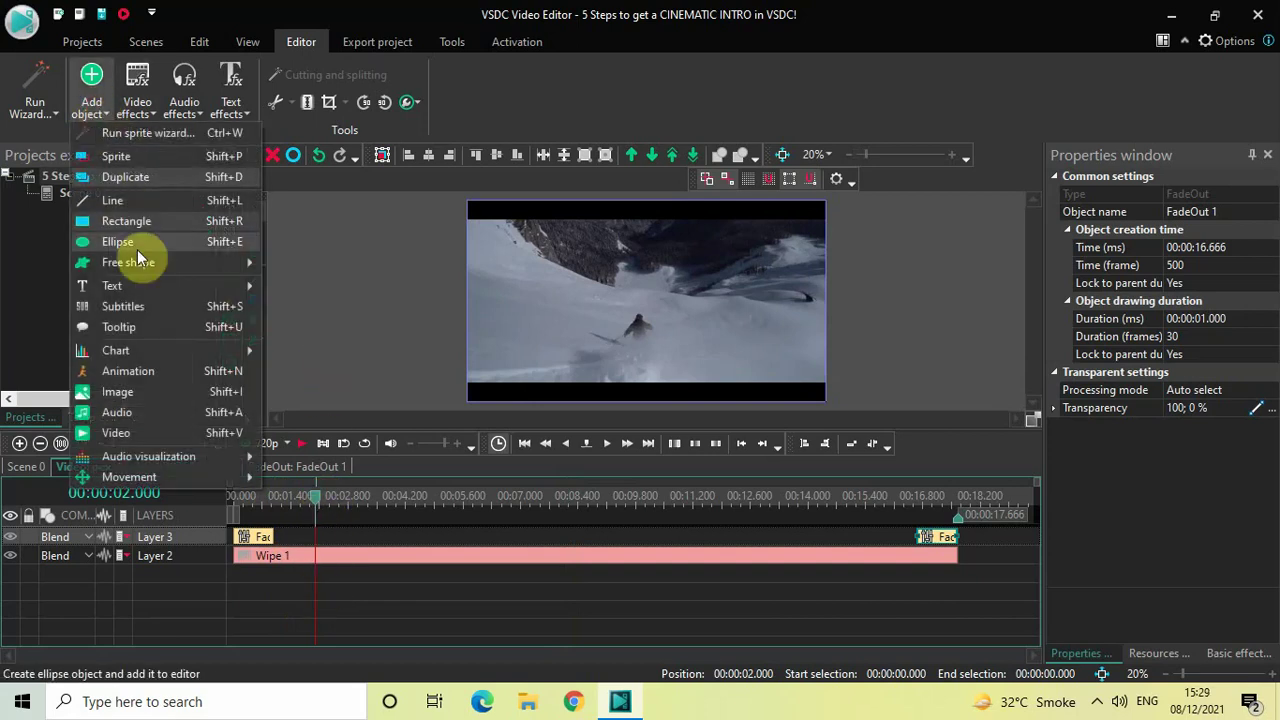
click(321, 286)
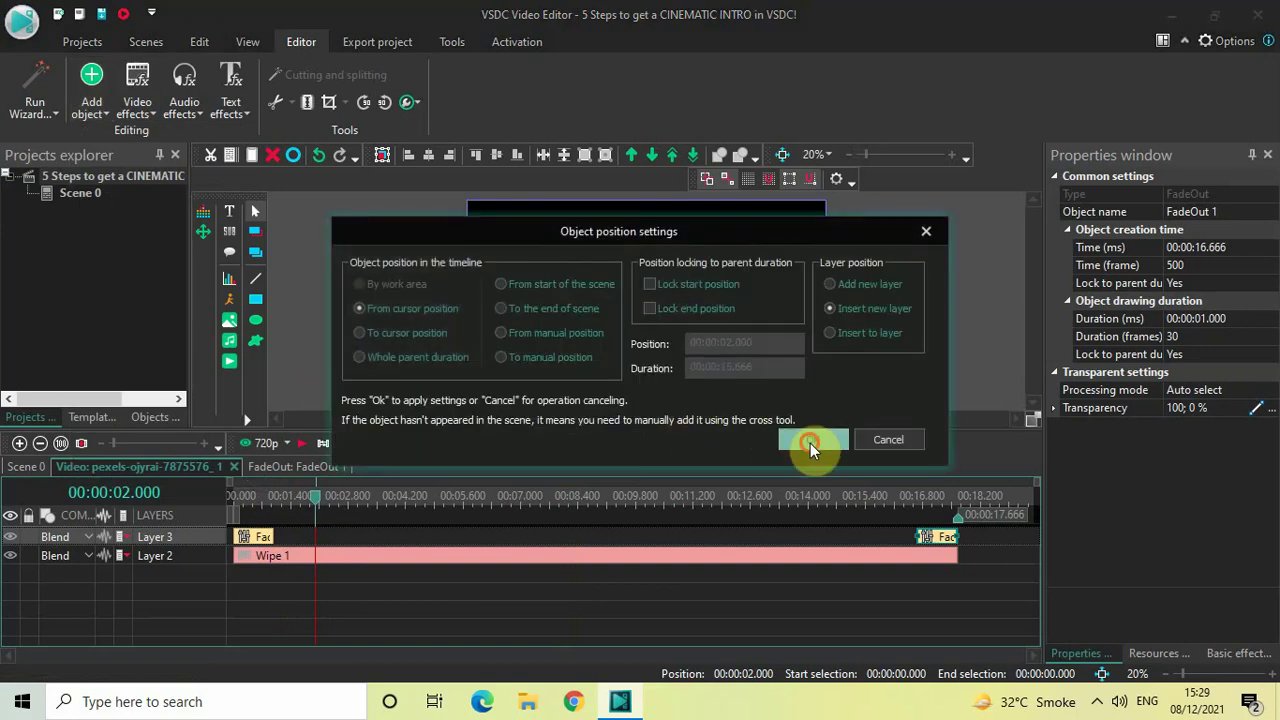
click(810, 443)
drag(518, 236, 773, 368)
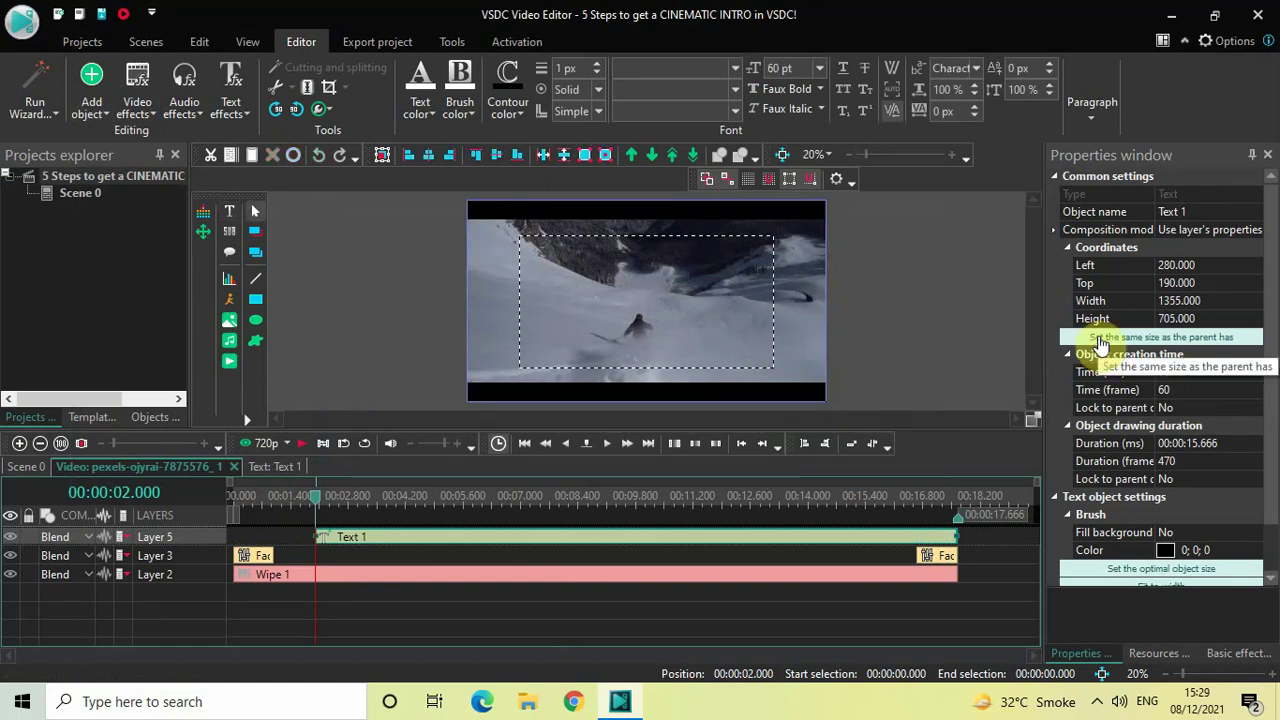
click(1101, 340)
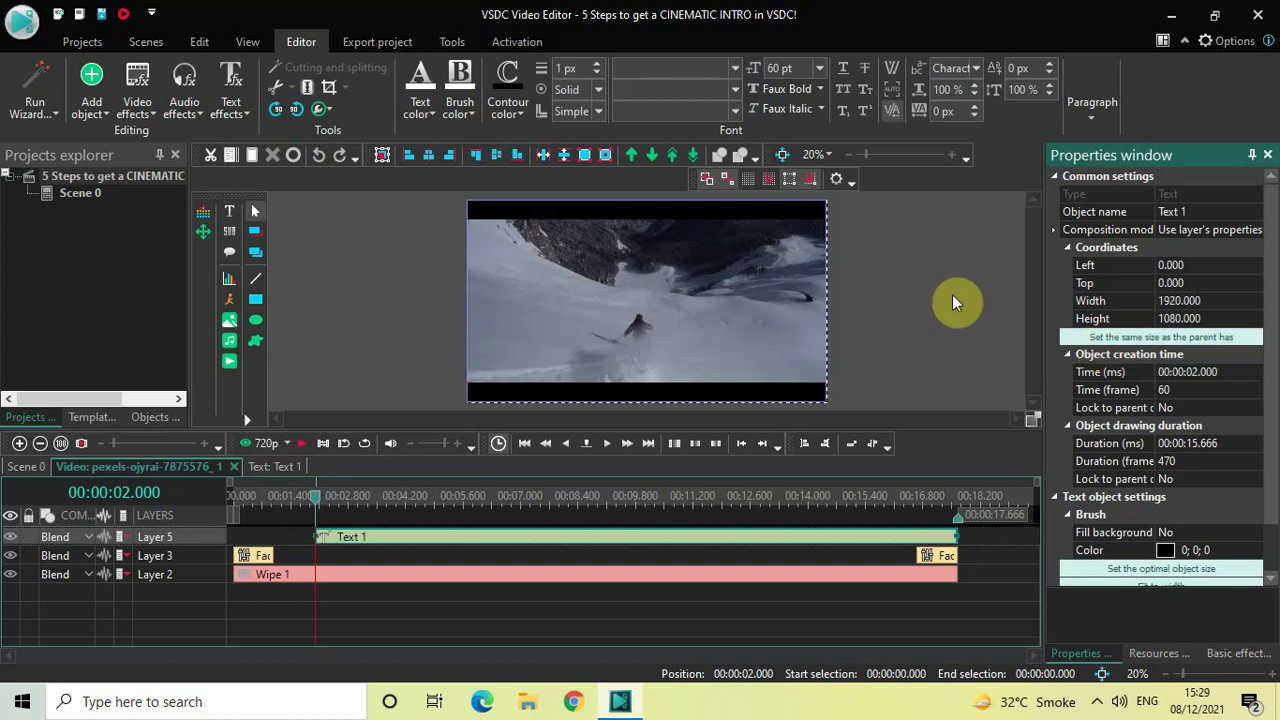
Step: Type SUNHILL in the text box and centre it horizontally and vertically
double_click(746, 256)
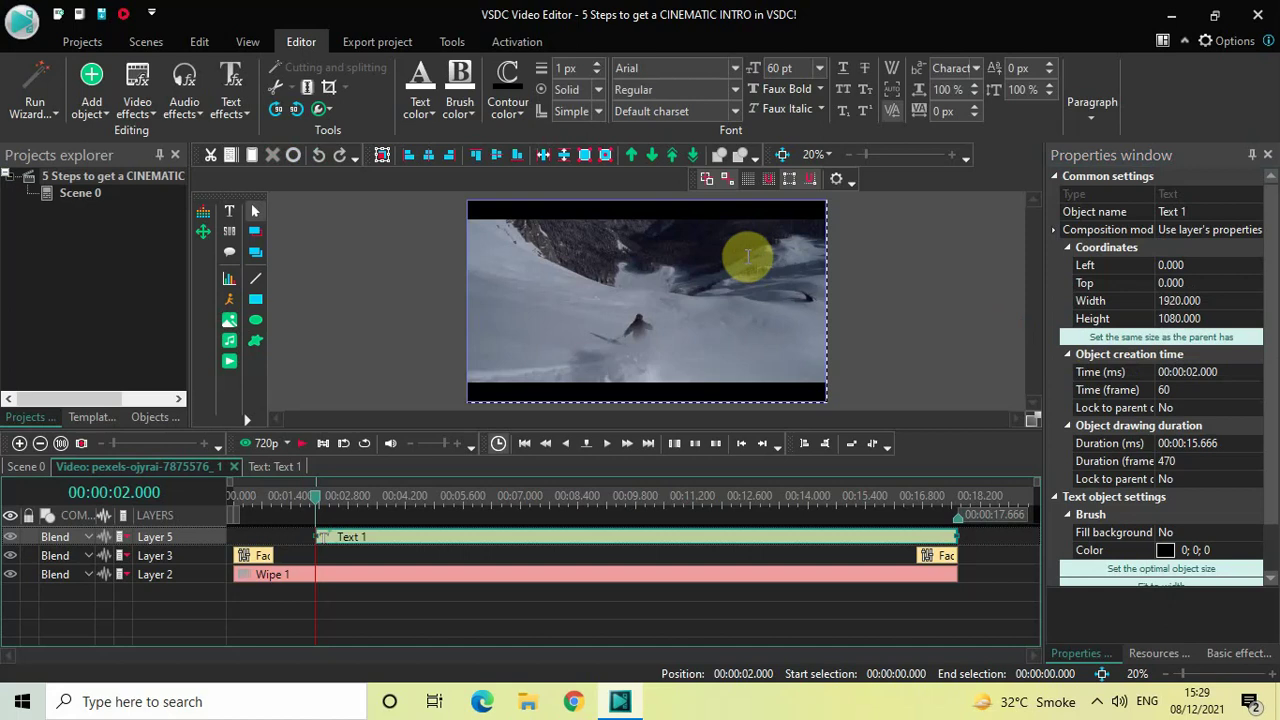
text(SUNHILL)
key(ctrl+a)
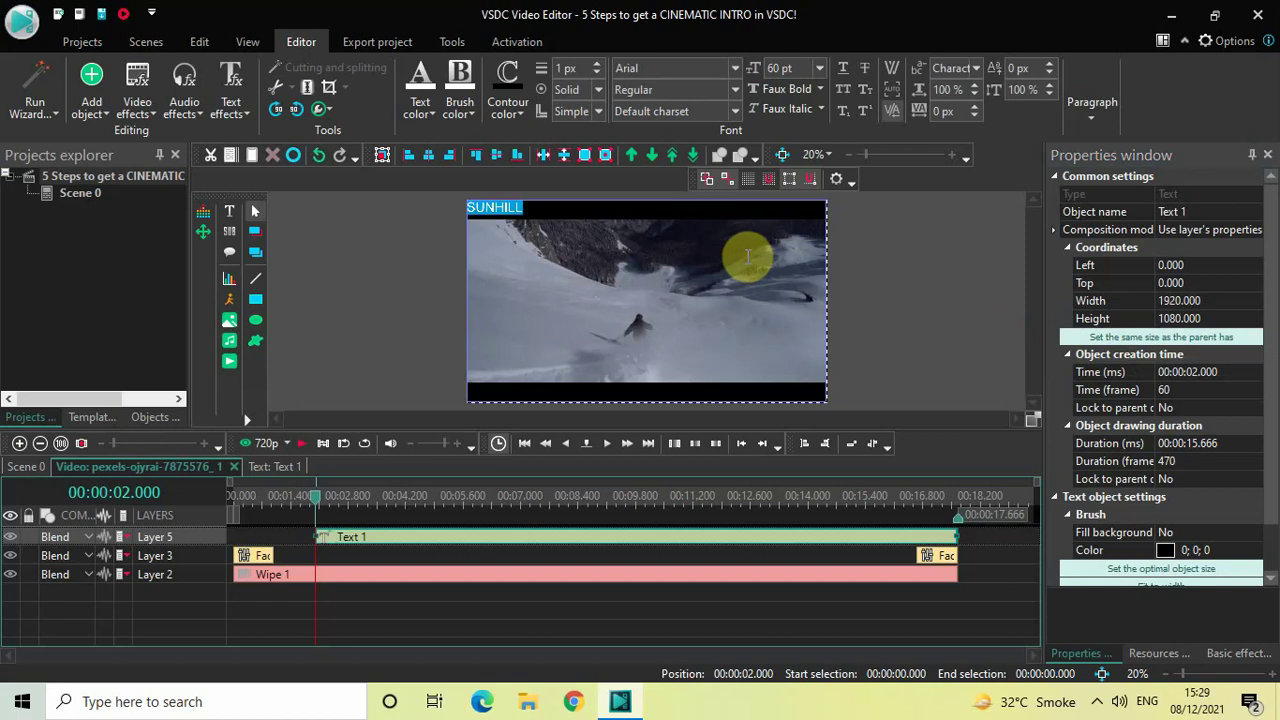
click(1093, 115)
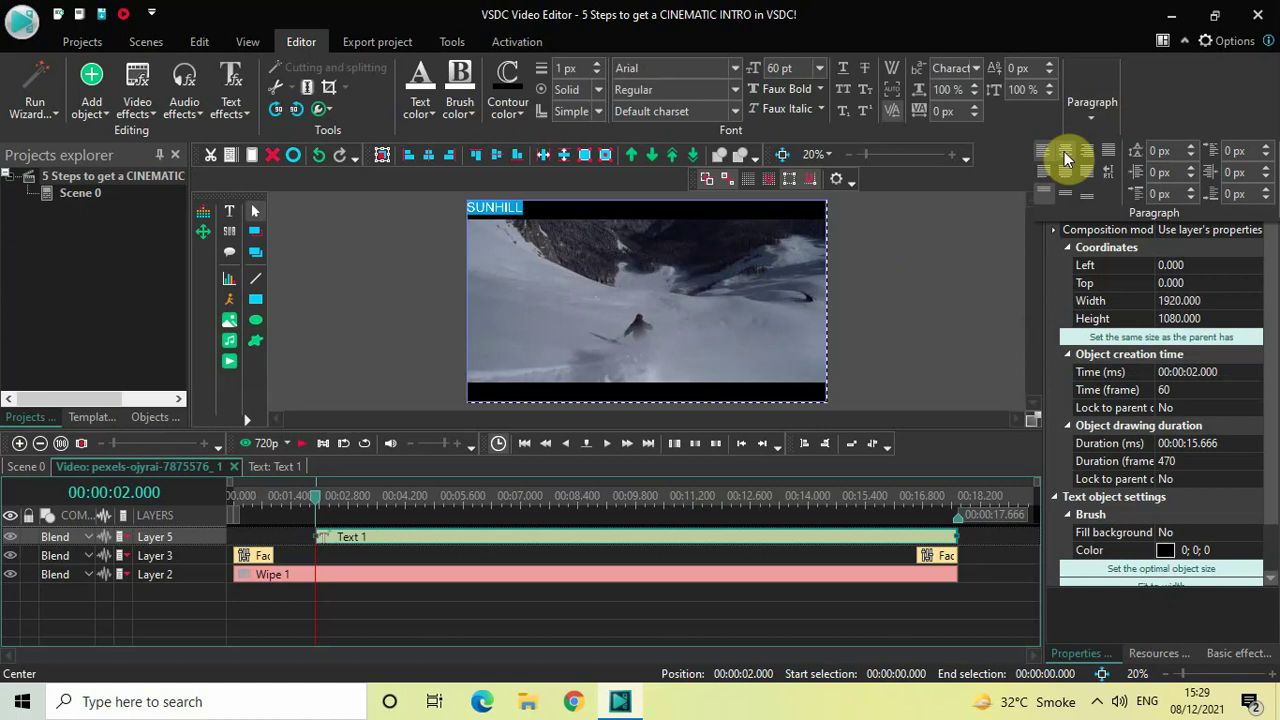
click(1064, 151)
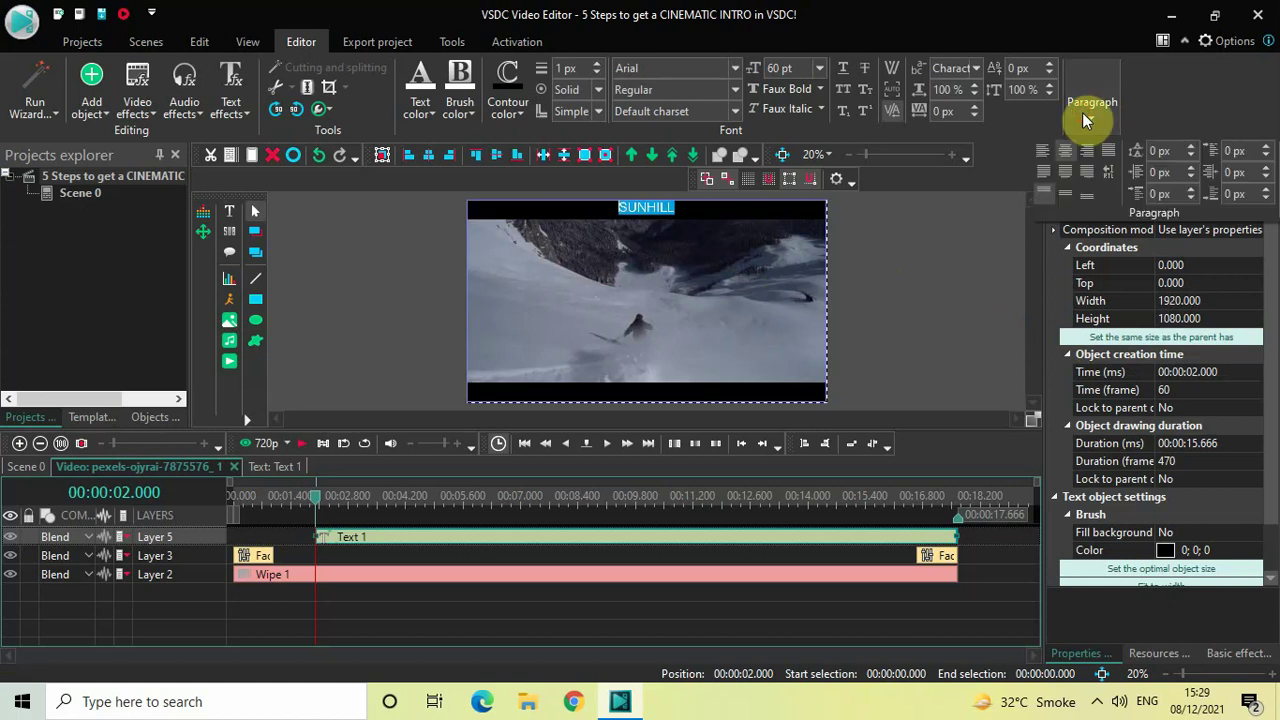
click(1063, 192)
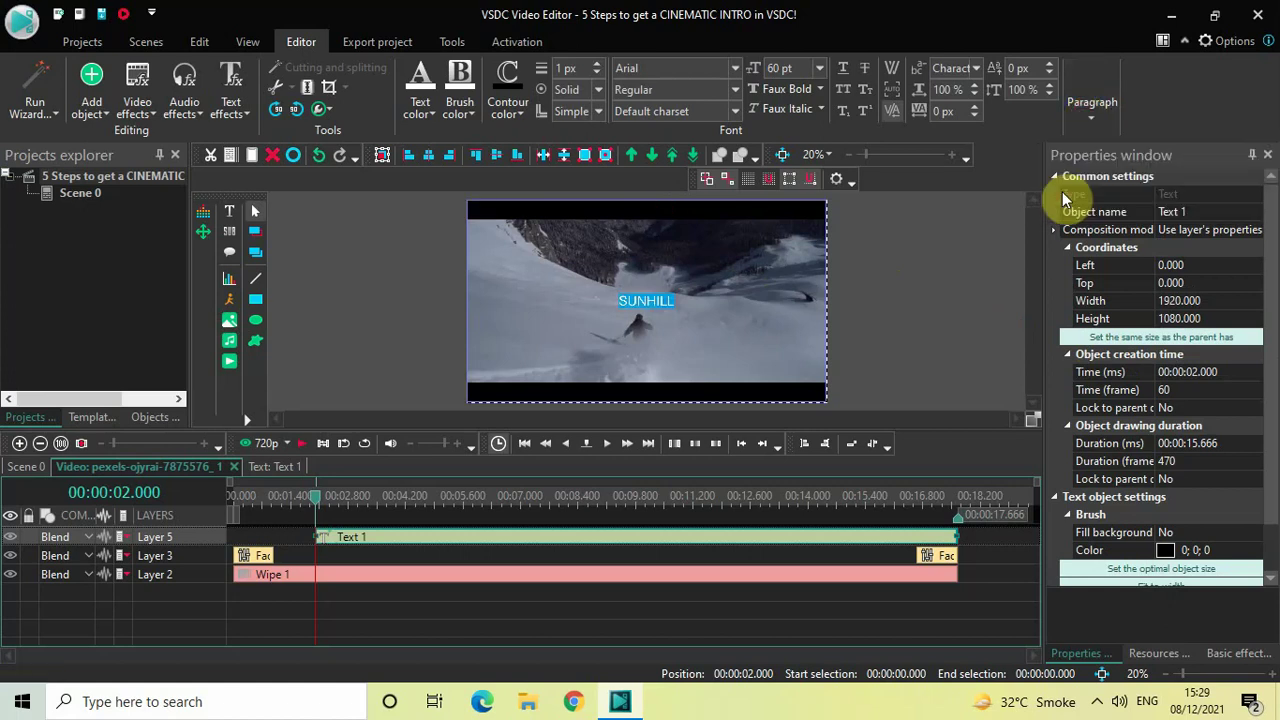
Step: Set the SUNHILL font to Montserrat Black at 300 pt, then select Text 1
click(685, 68)
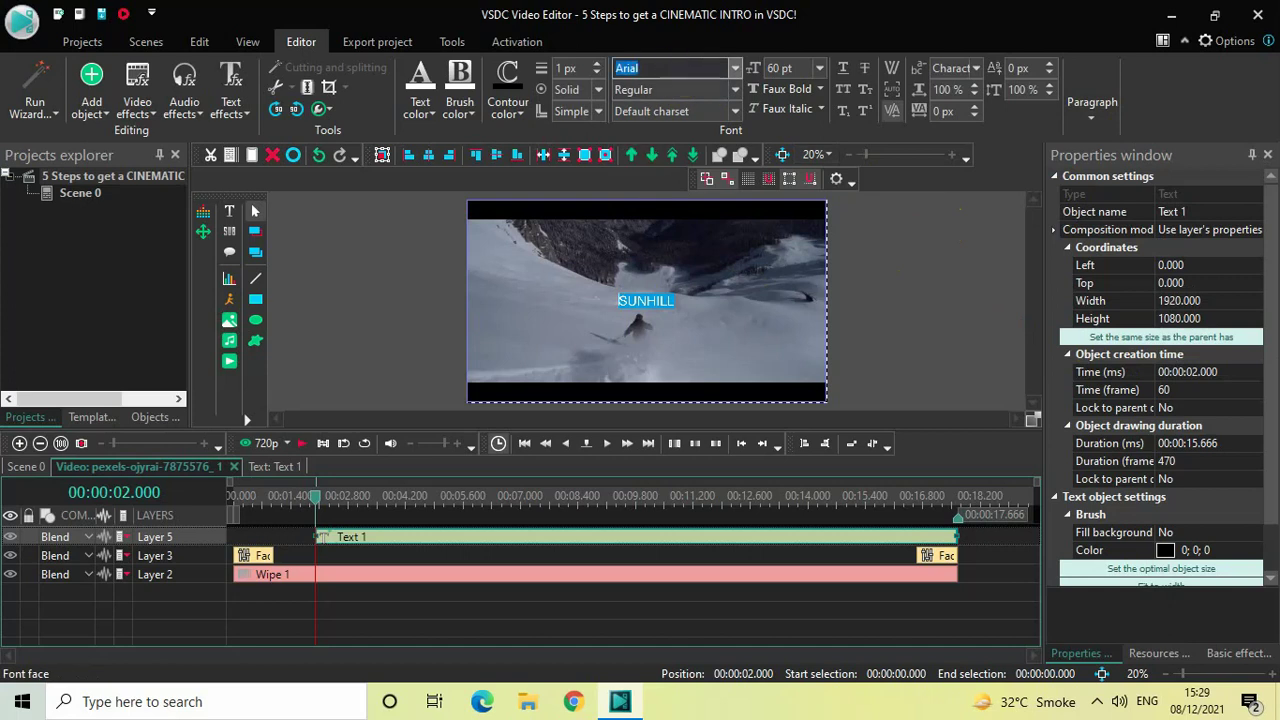
key(BackSpace)
text(Montserrat Black)
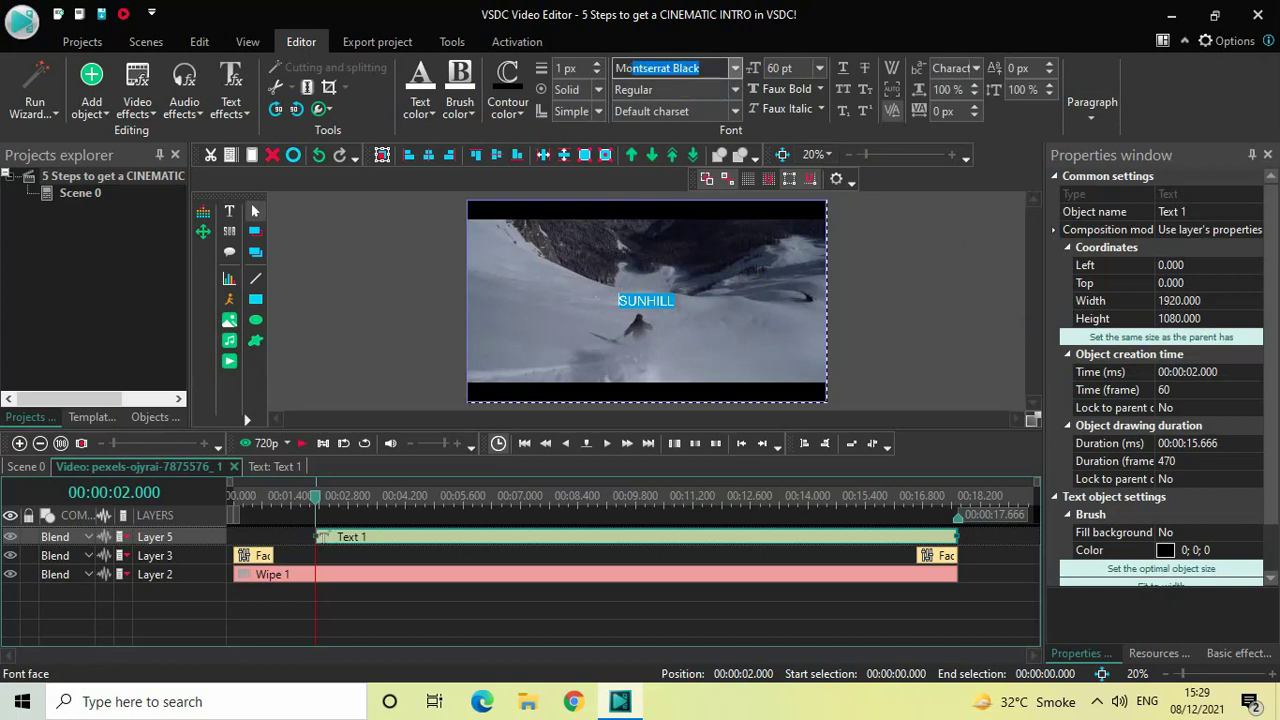
key(Return)
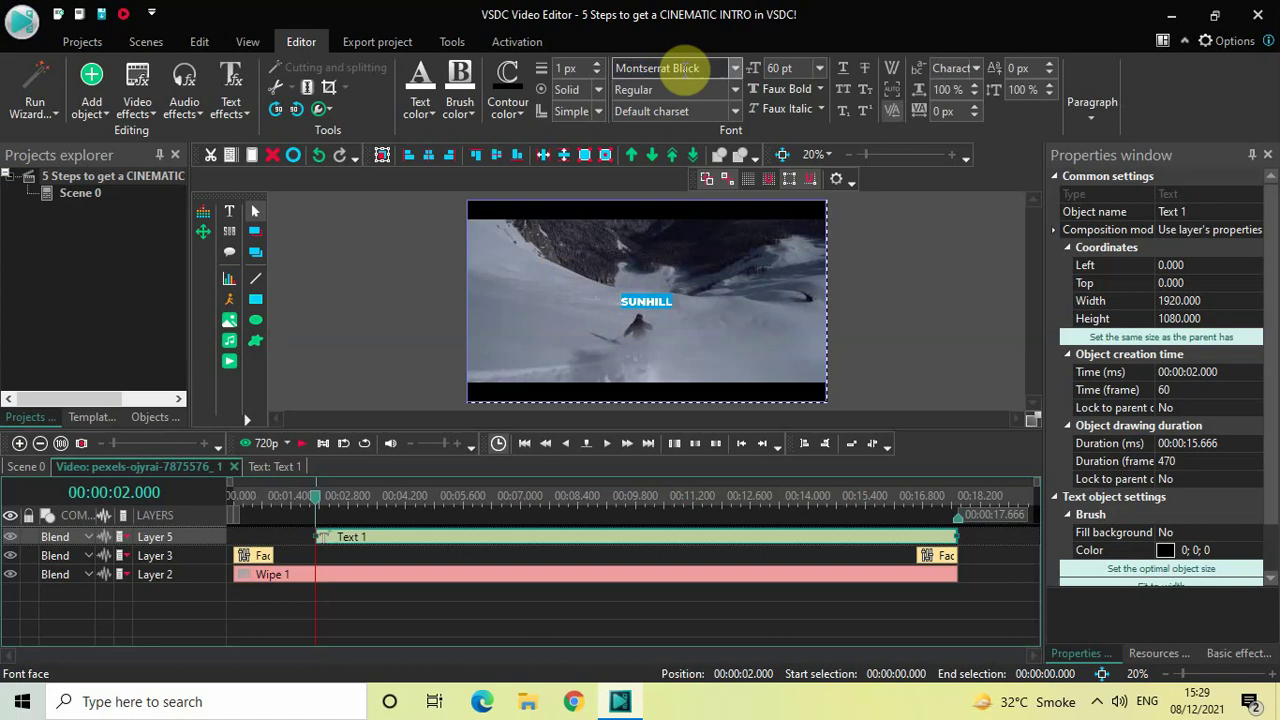
click(803, 76)
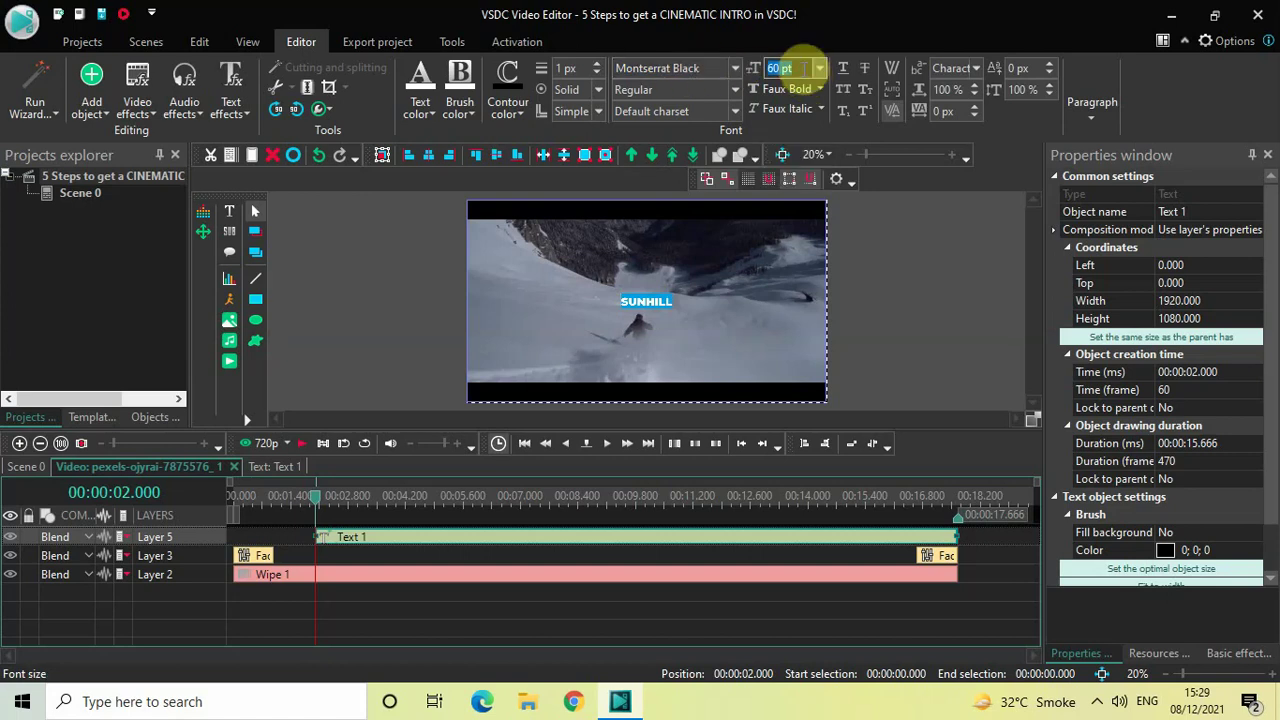
key(BackSpace)
text(200)
key(Return)
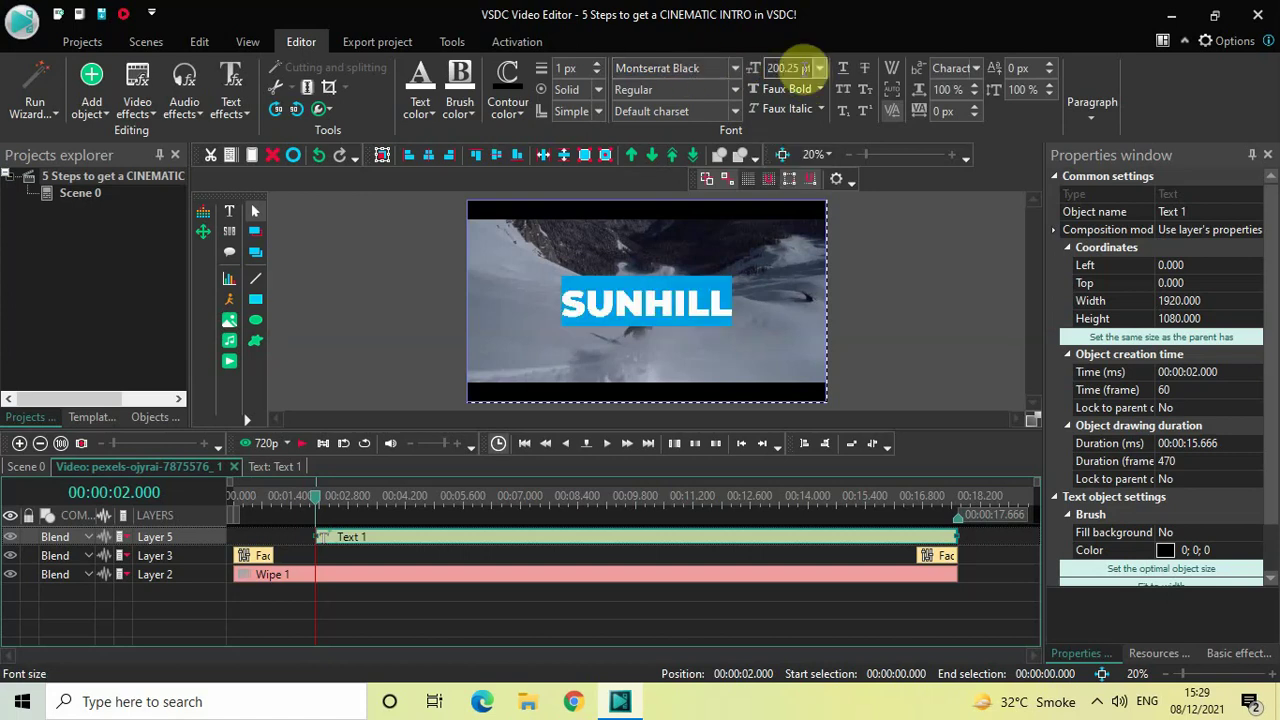
click(803, 76)
key(BackSpace)
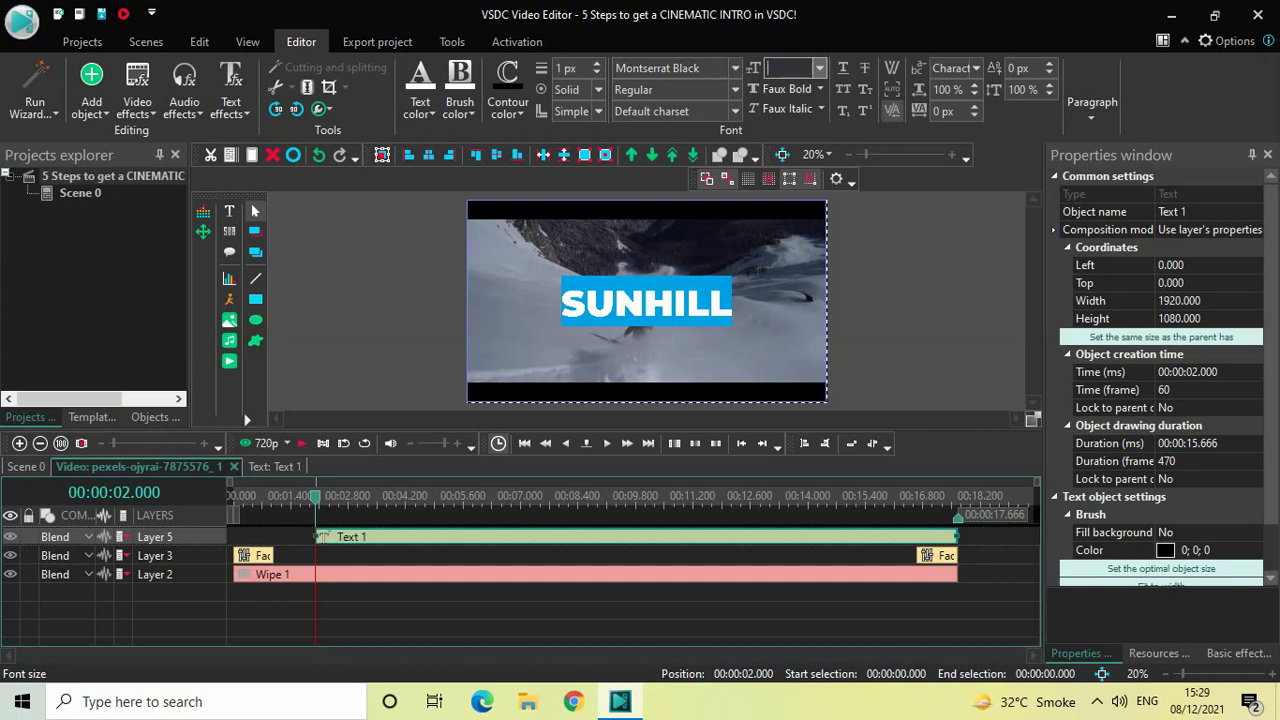
text(300)
key(Return)
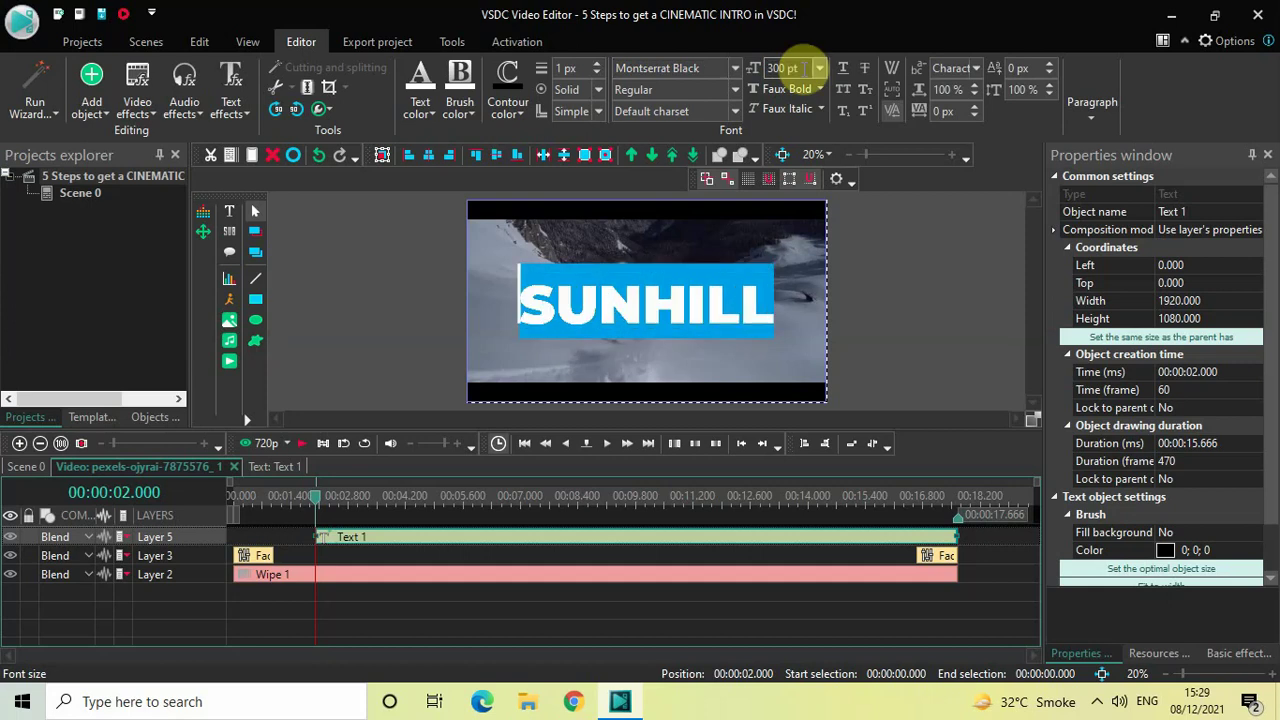
click(909, 263)
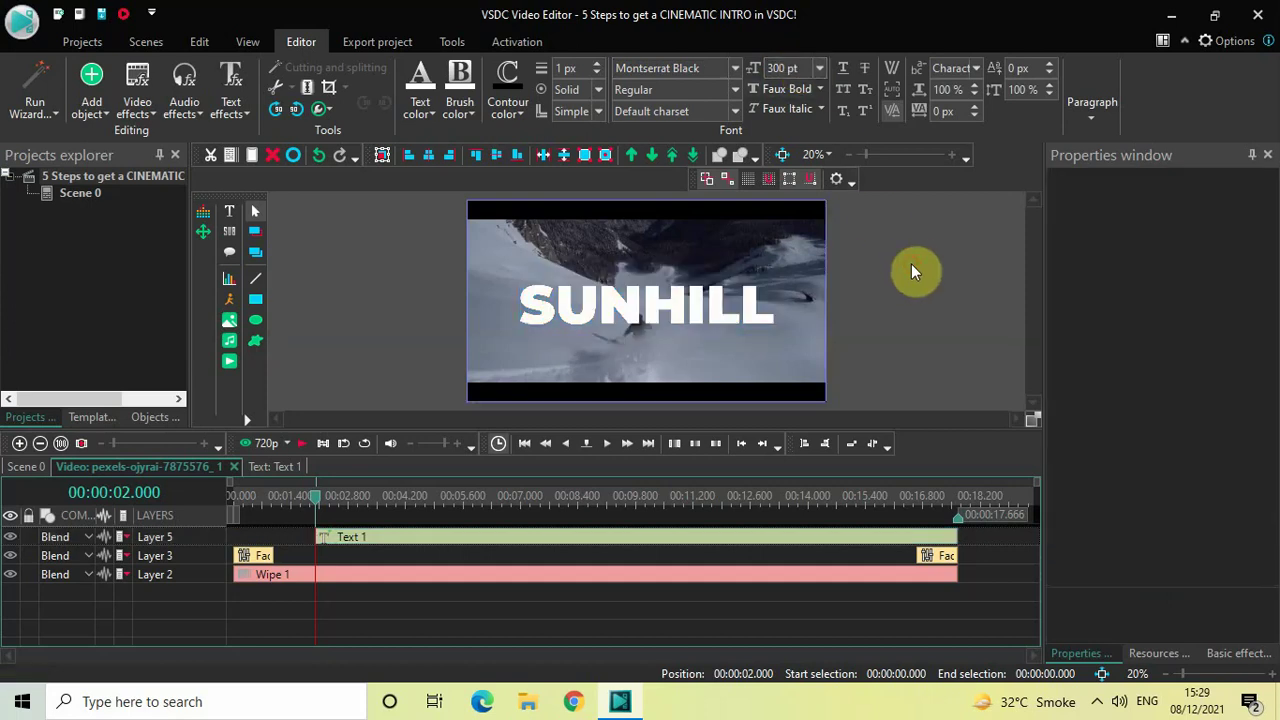
click(613, 541)
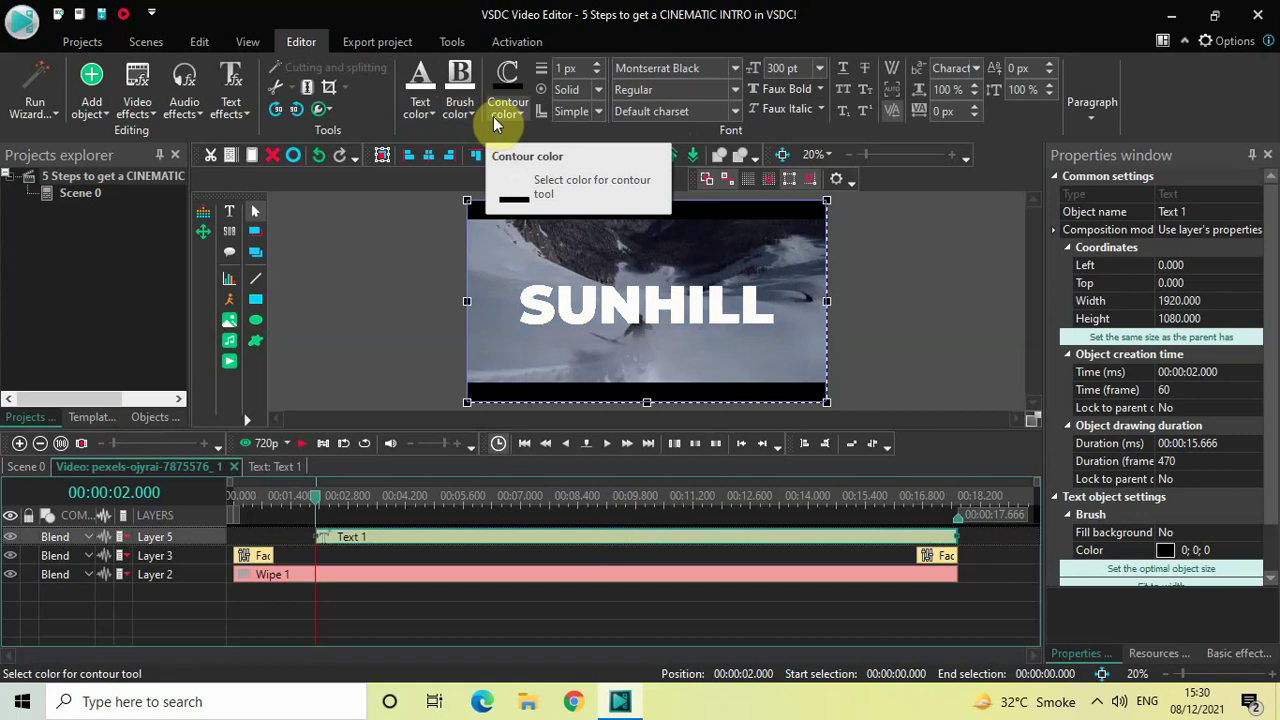
Step: Make the title outline fully opaque and set its thickness to 10 px
click(493, 116)
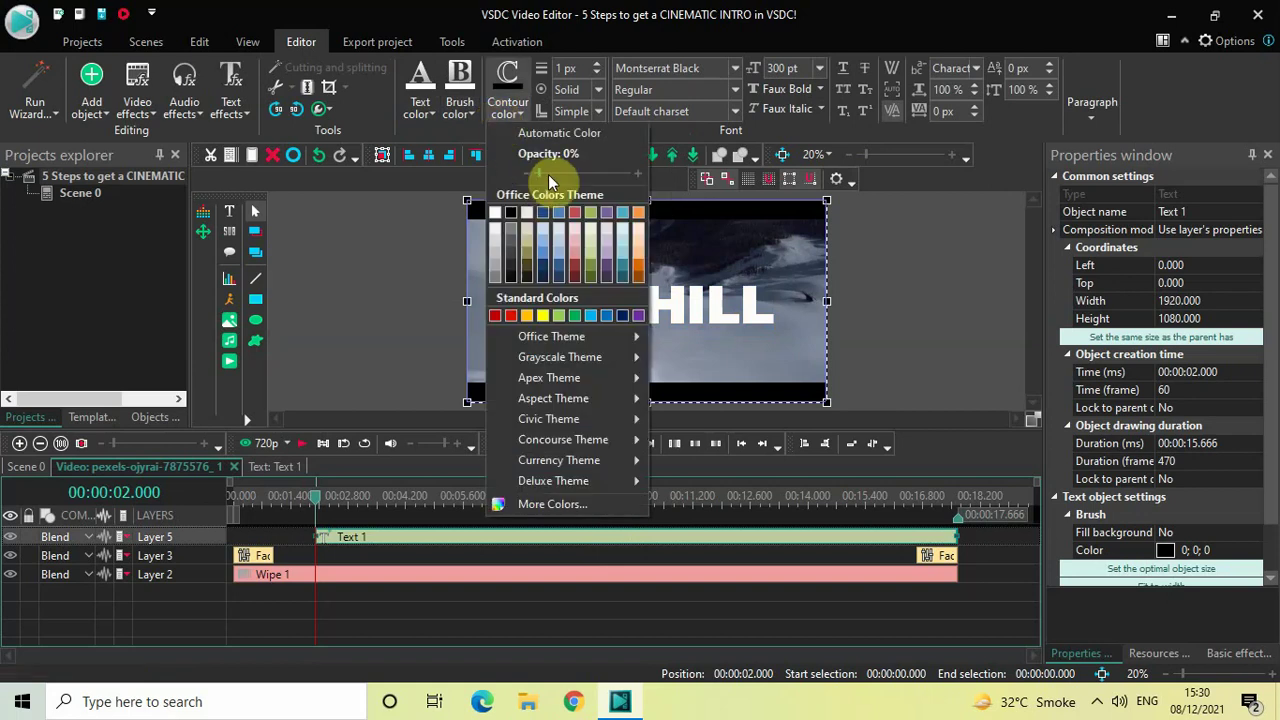
drag(614, 173, 633, 173)
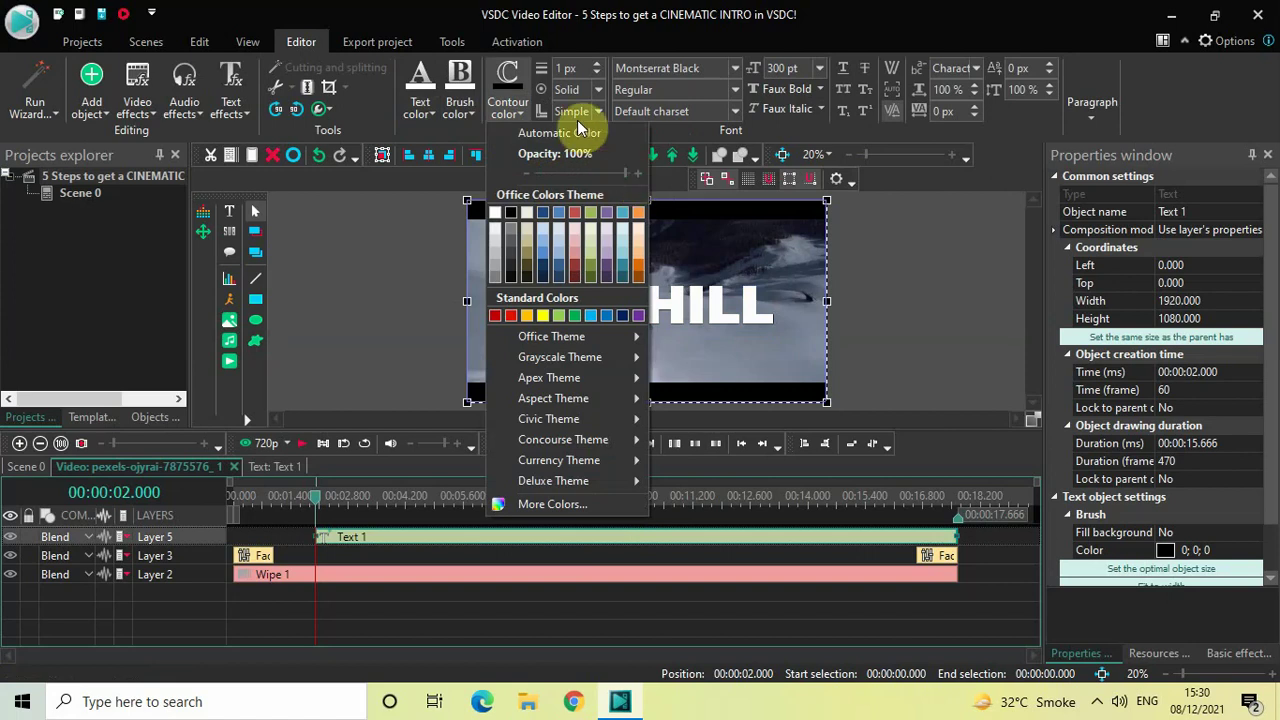
click(598, 67)
click(598, 67)
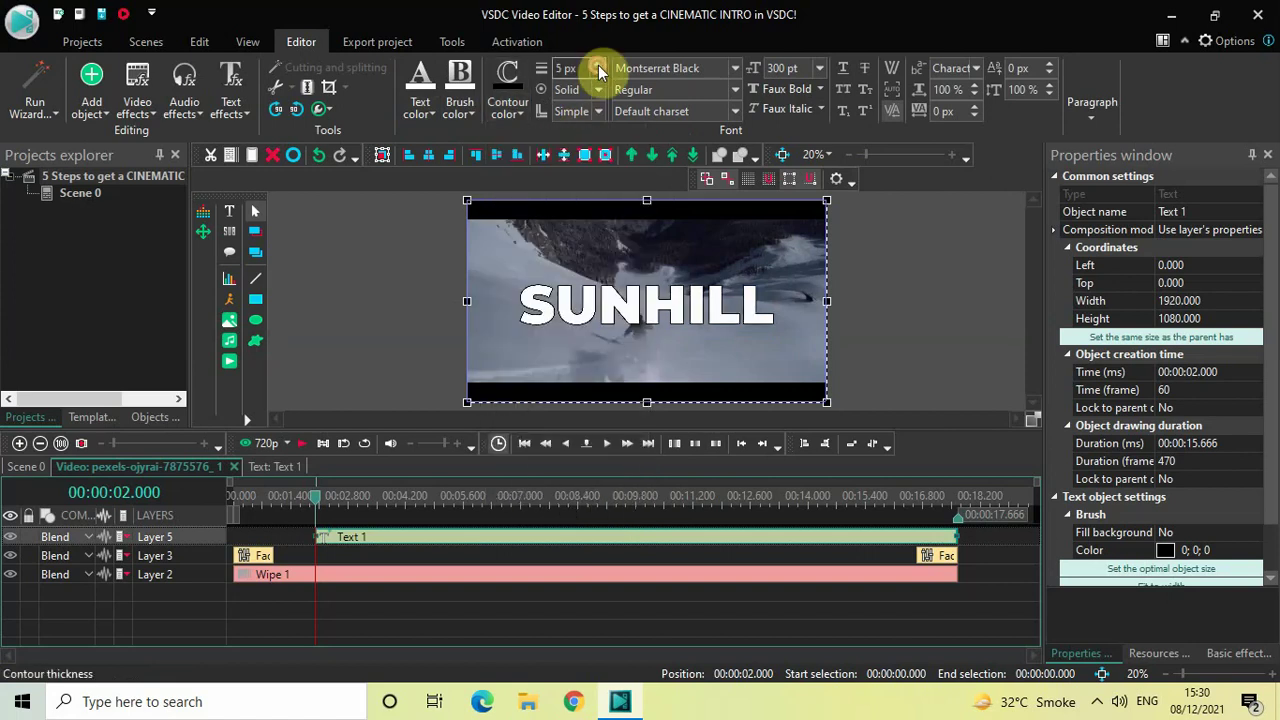
click(598, 67)
click(598, 67)
click(598, 66)
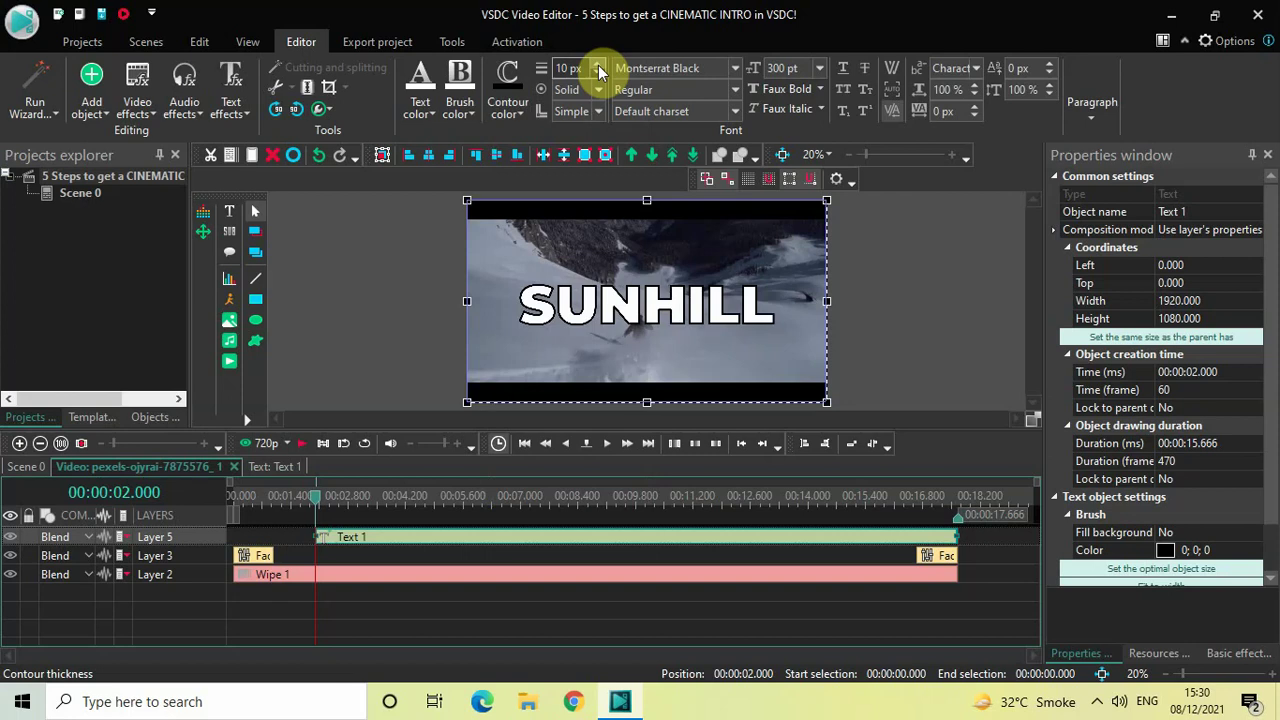
click(598, 67)
click(598, 67)
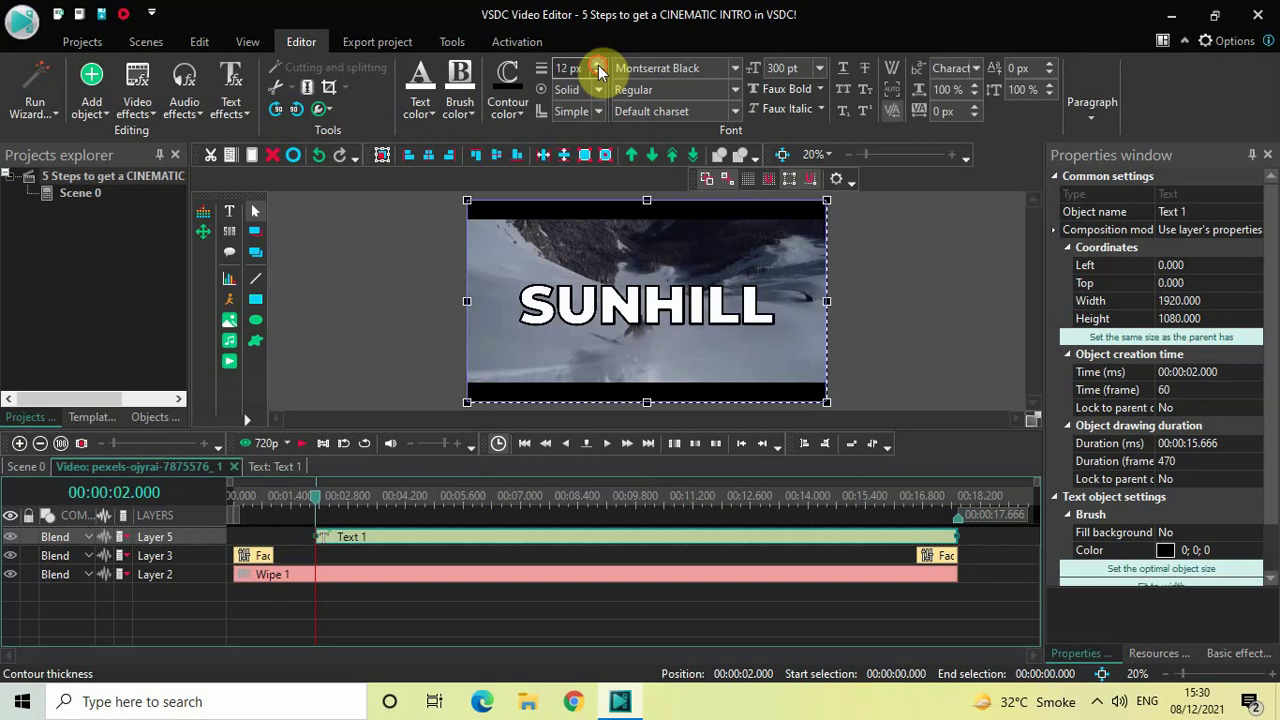
click(598, 67)
click(598, 71)
click(598, 71)
click(598, 71)
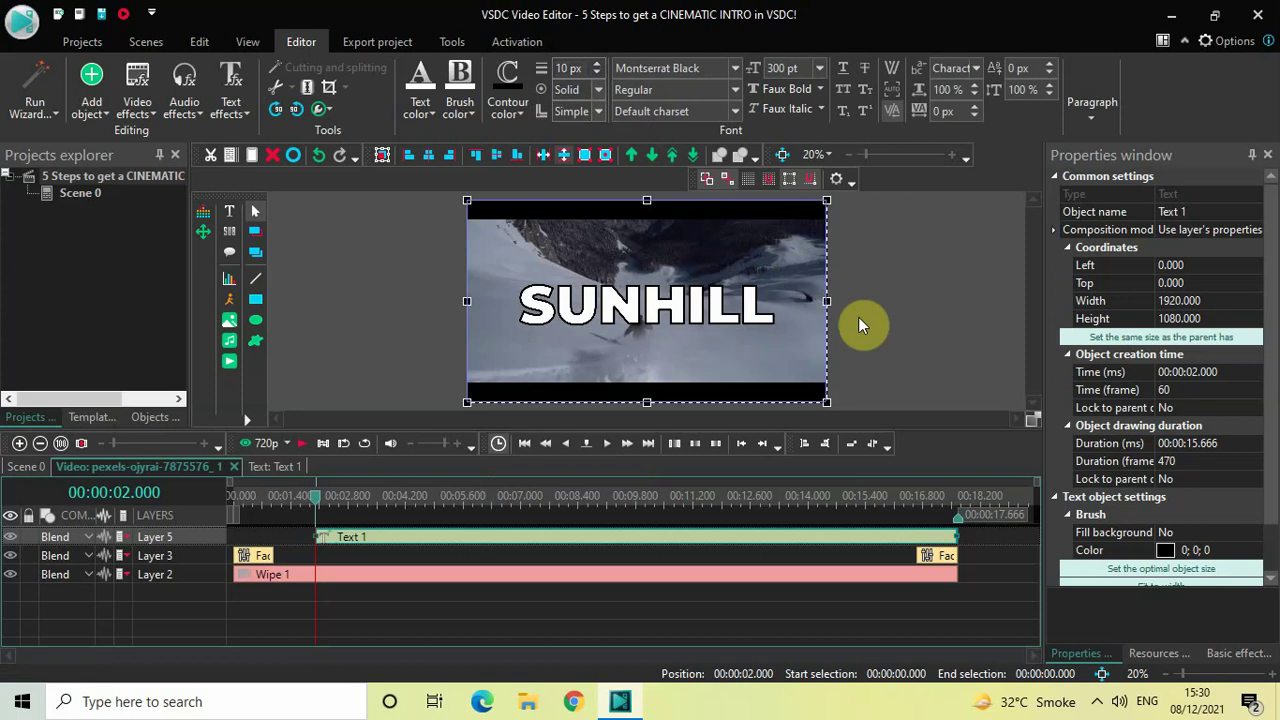
click(899, 332)
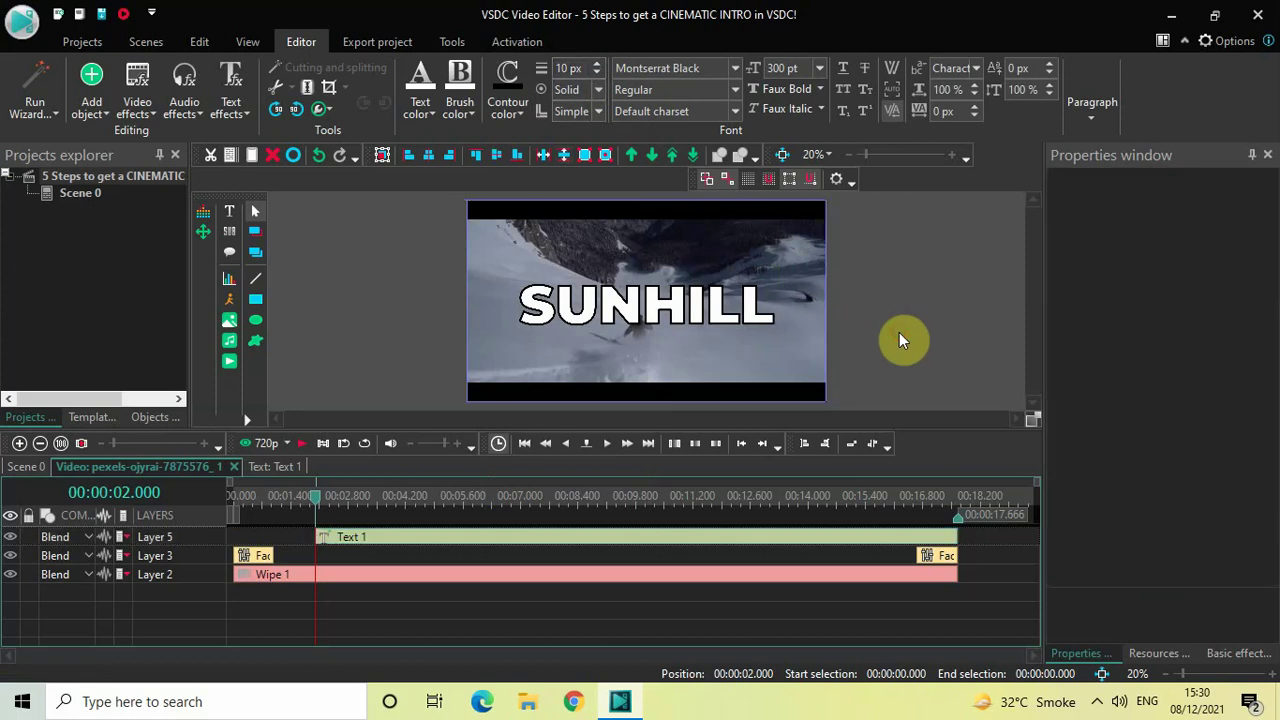
Step: Increase the SUNHILL character spacing to 10 px and reselect the Text 1 clip
double_click(783, 310)
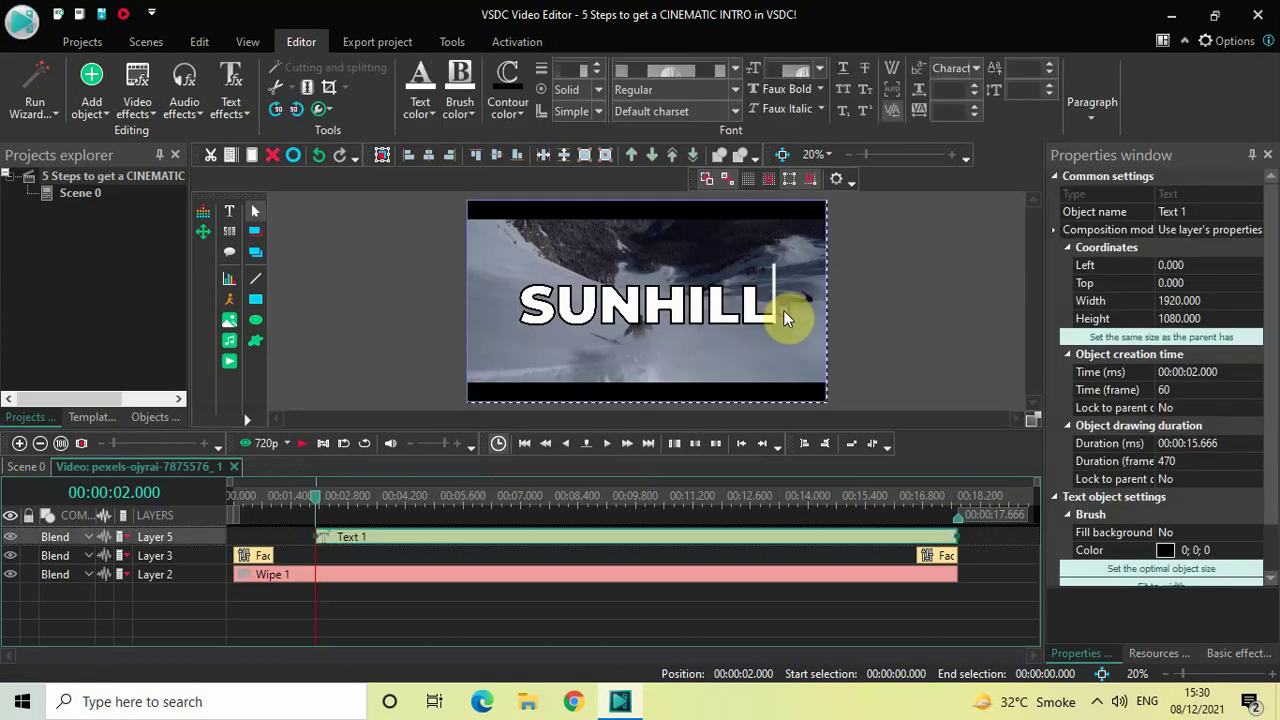
click(783, 310)
key(ctrl+a)
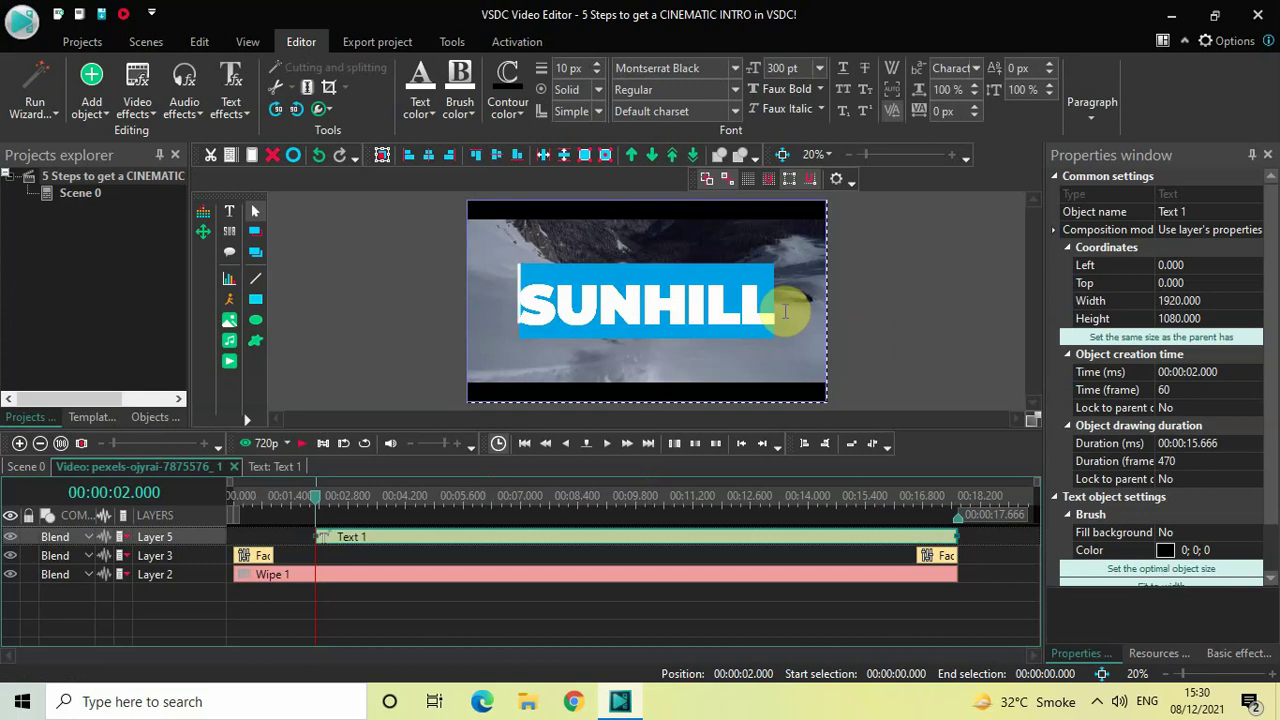
click(975, 105)
click(975, 105)
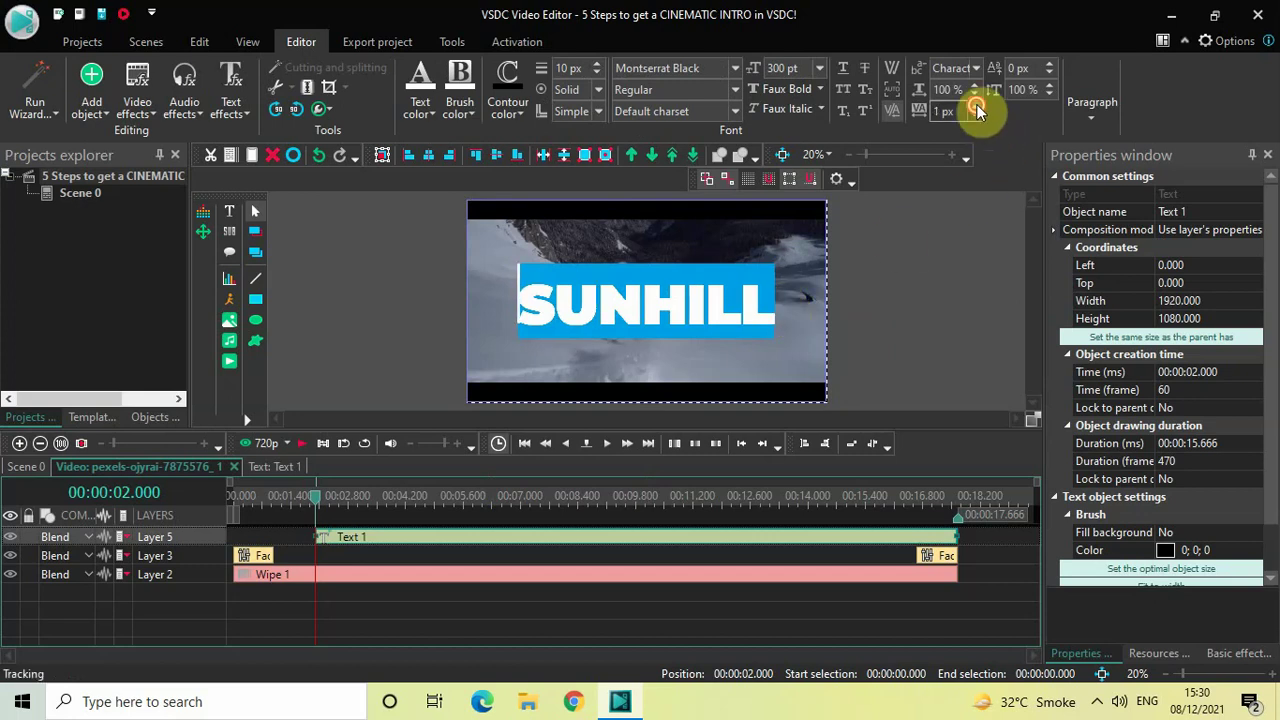
click(975, 105)
click(975, 105)
click(976, 104)
click(976, 104)
click(976, 104)
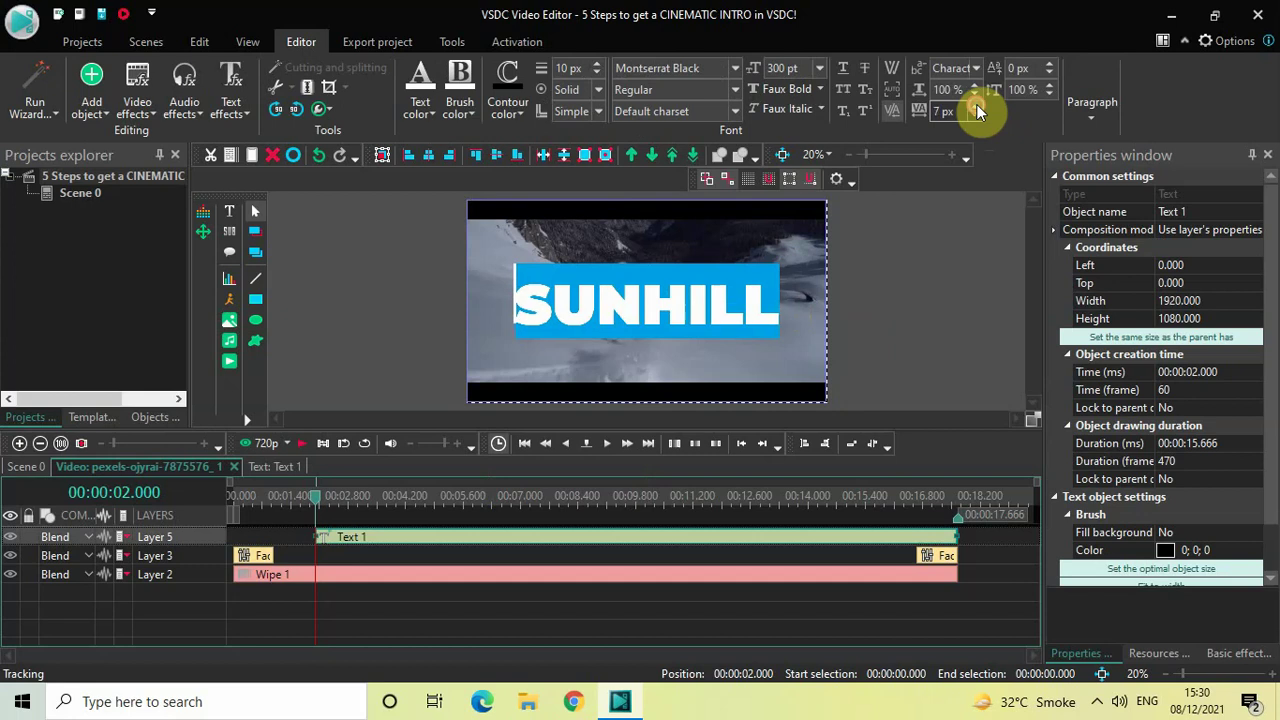
click(976, 104)
click(976, 104)
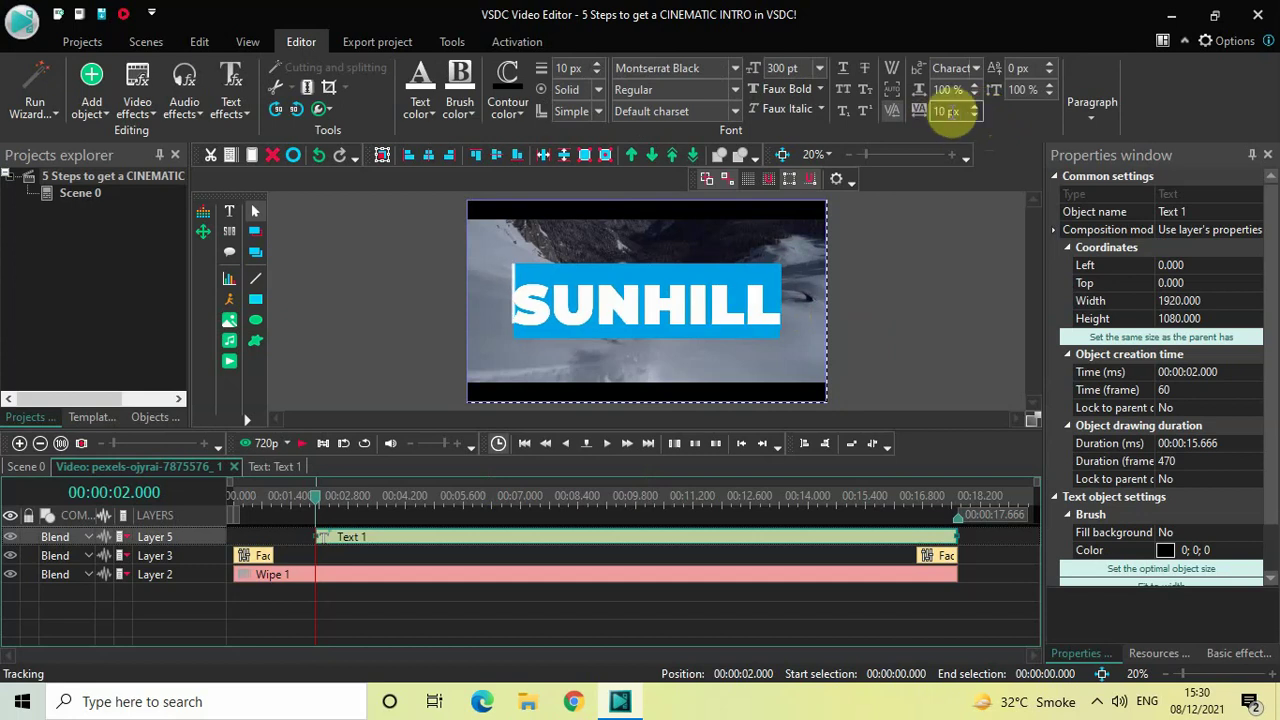
click(973, 106)
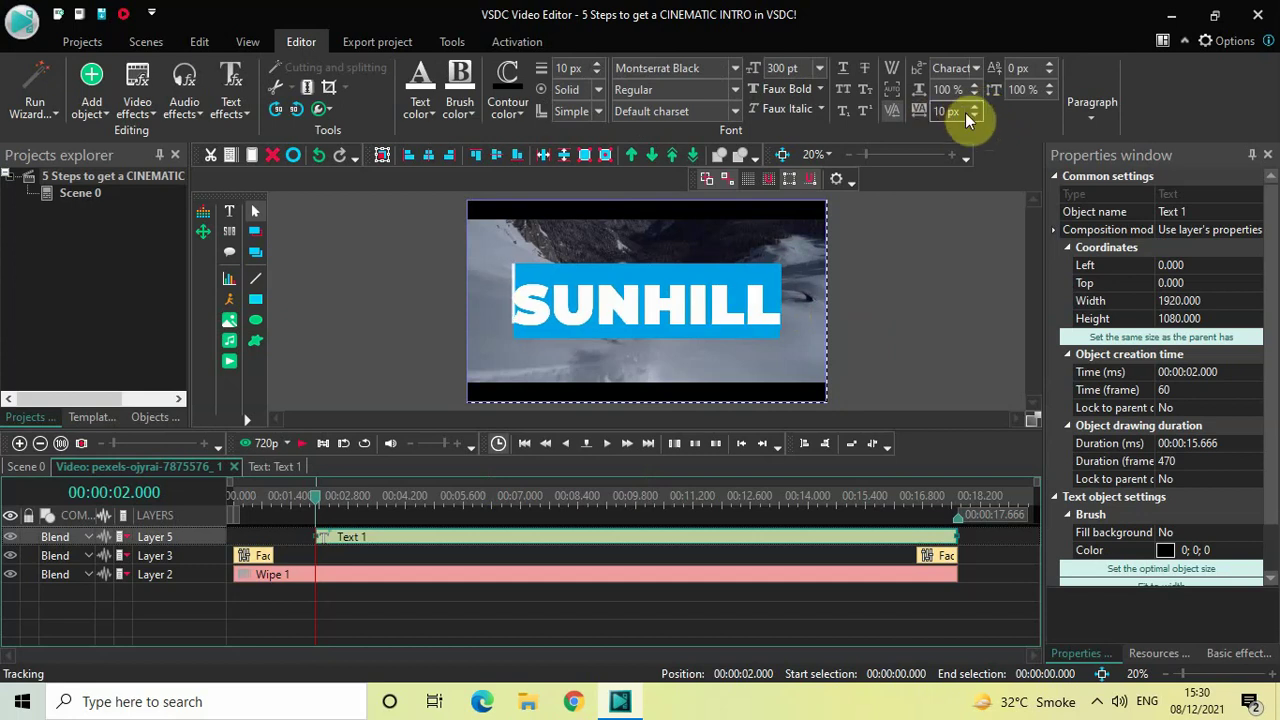
click(923, 298)
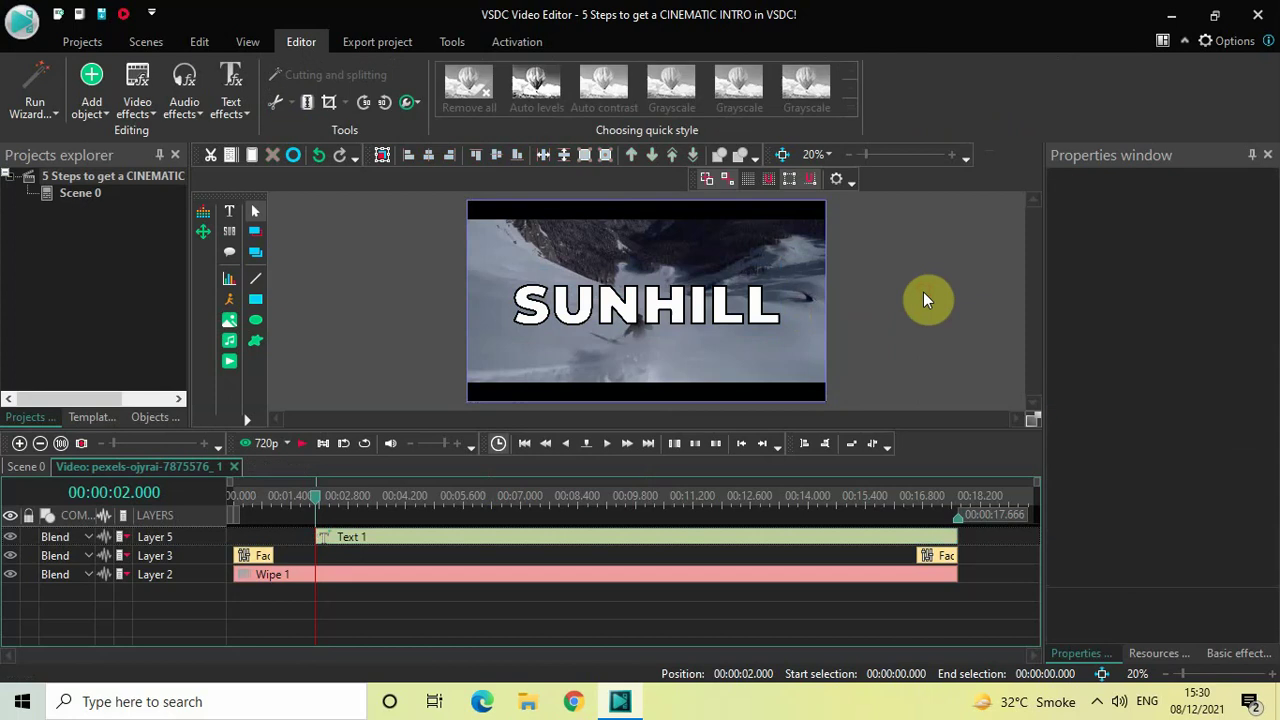
click(691, 538)
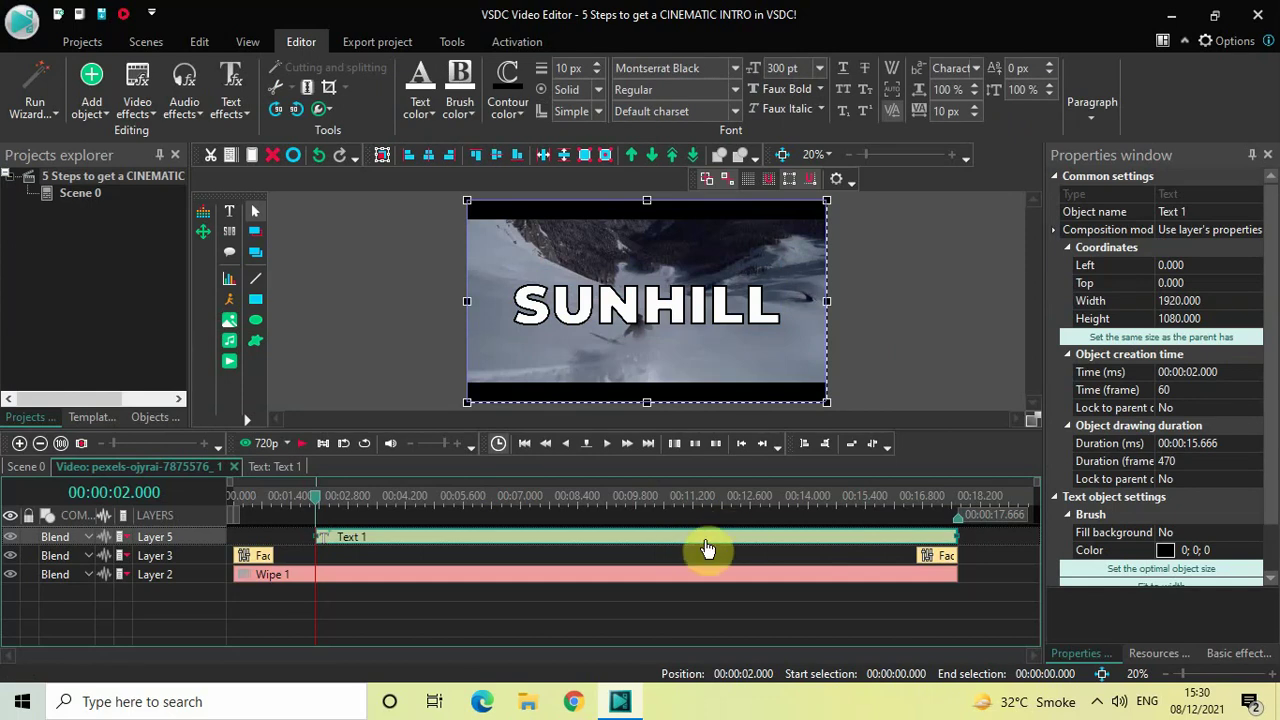
Step: Set the Text 1 duration to 00:00:06.000
click(1236, 445)
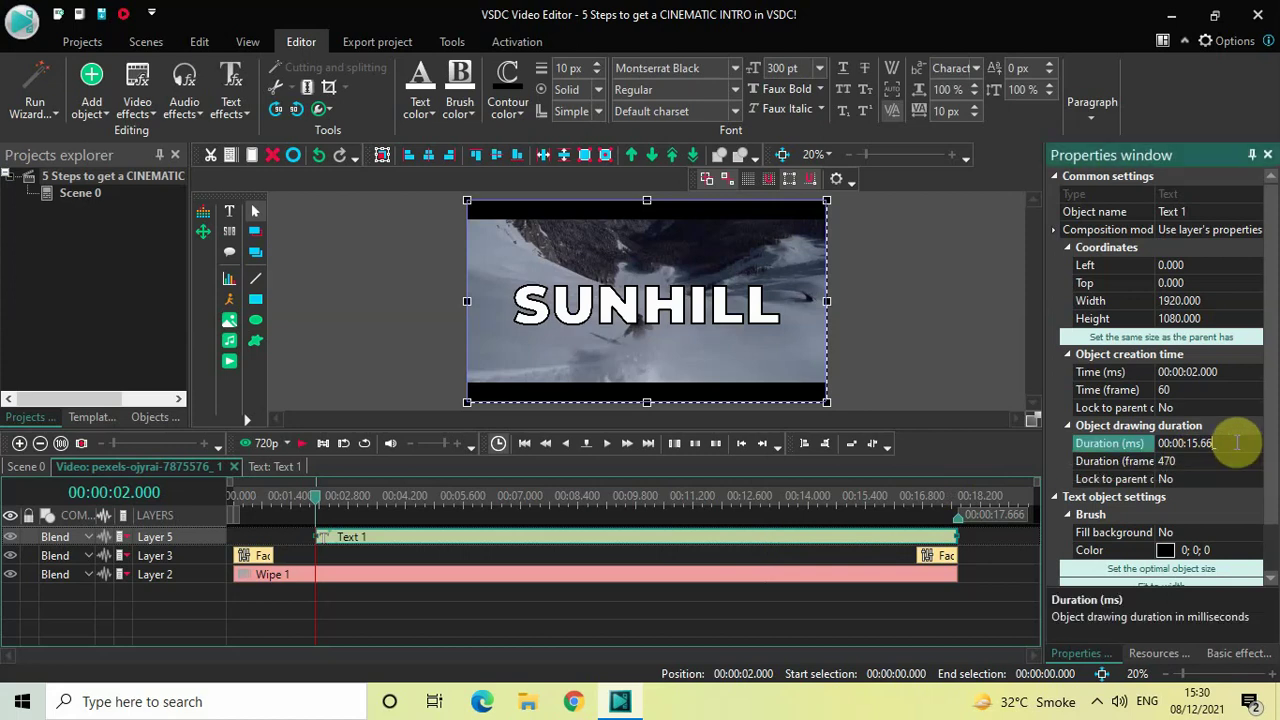
key(BackSpace)
key(BackSpace)
key(BackSpace)
key(BackSpace)
key(BackSpace)
text(06)
key(Return)
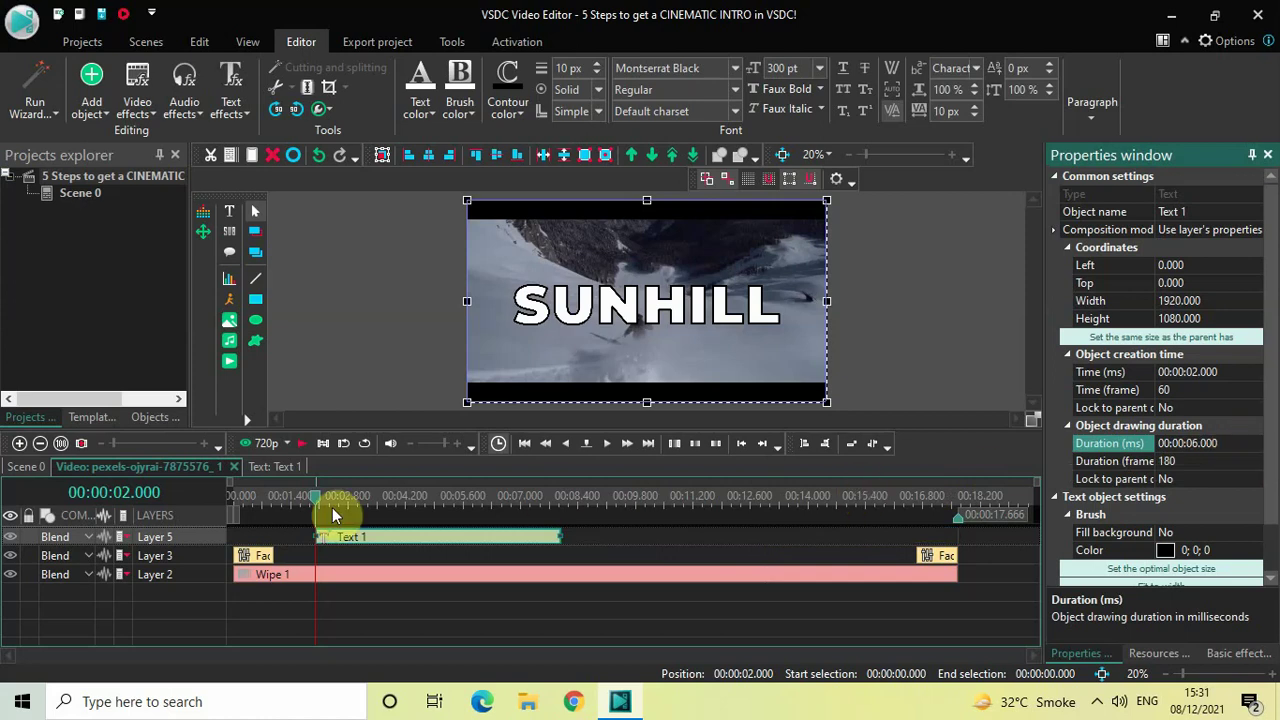
Step: Rewind and play the project, then check the title at 00:00:03.300
drag(313, 507, 173, 500)
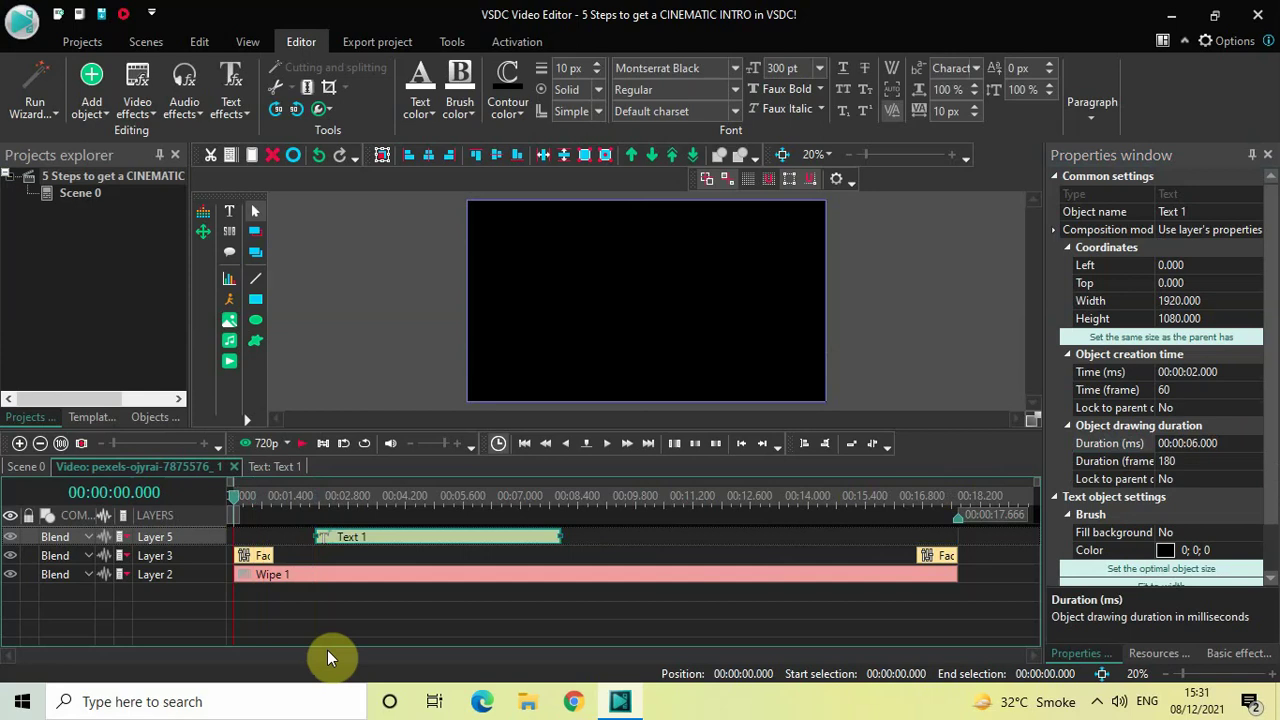
key(space)
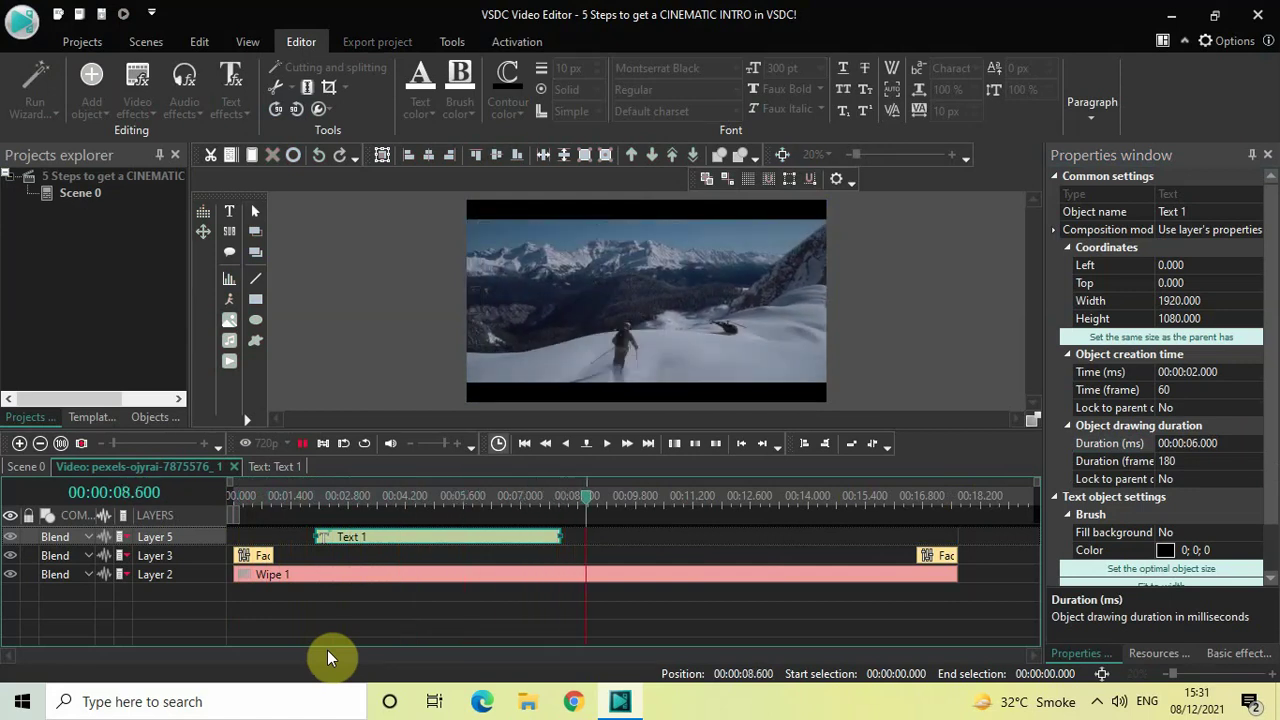
key(space)
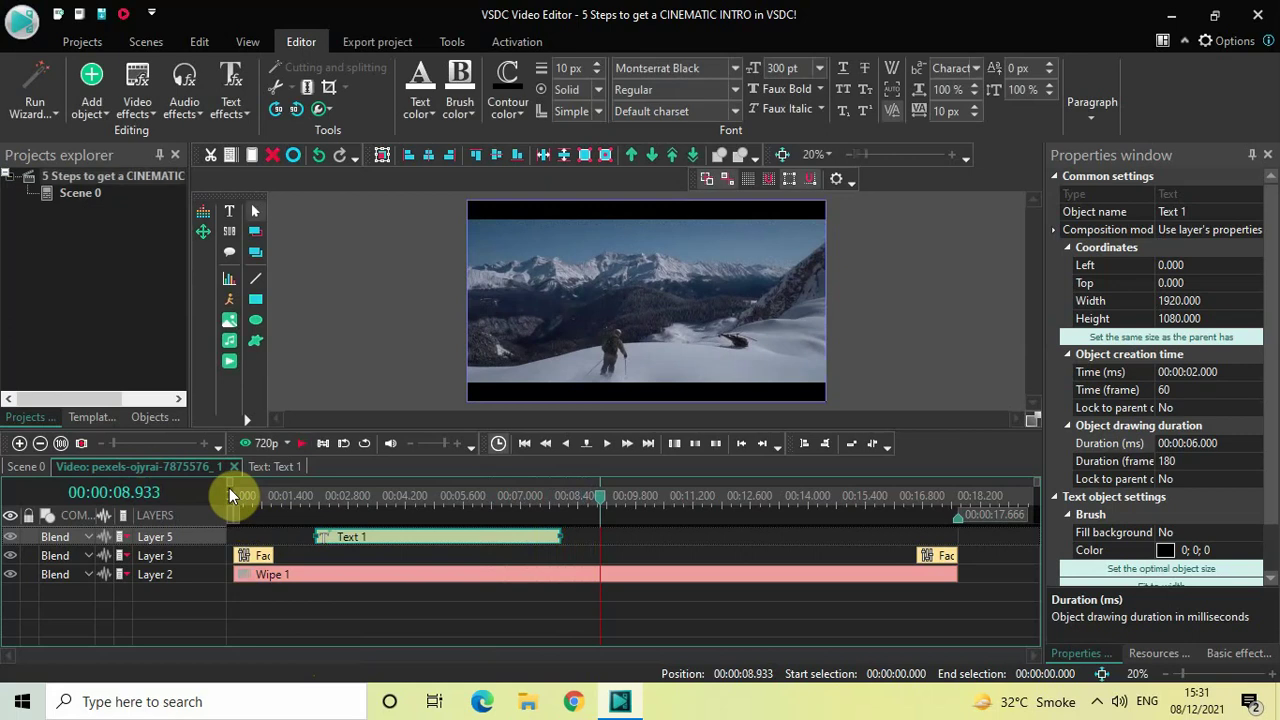
click(229, 488)
click(289, 503)
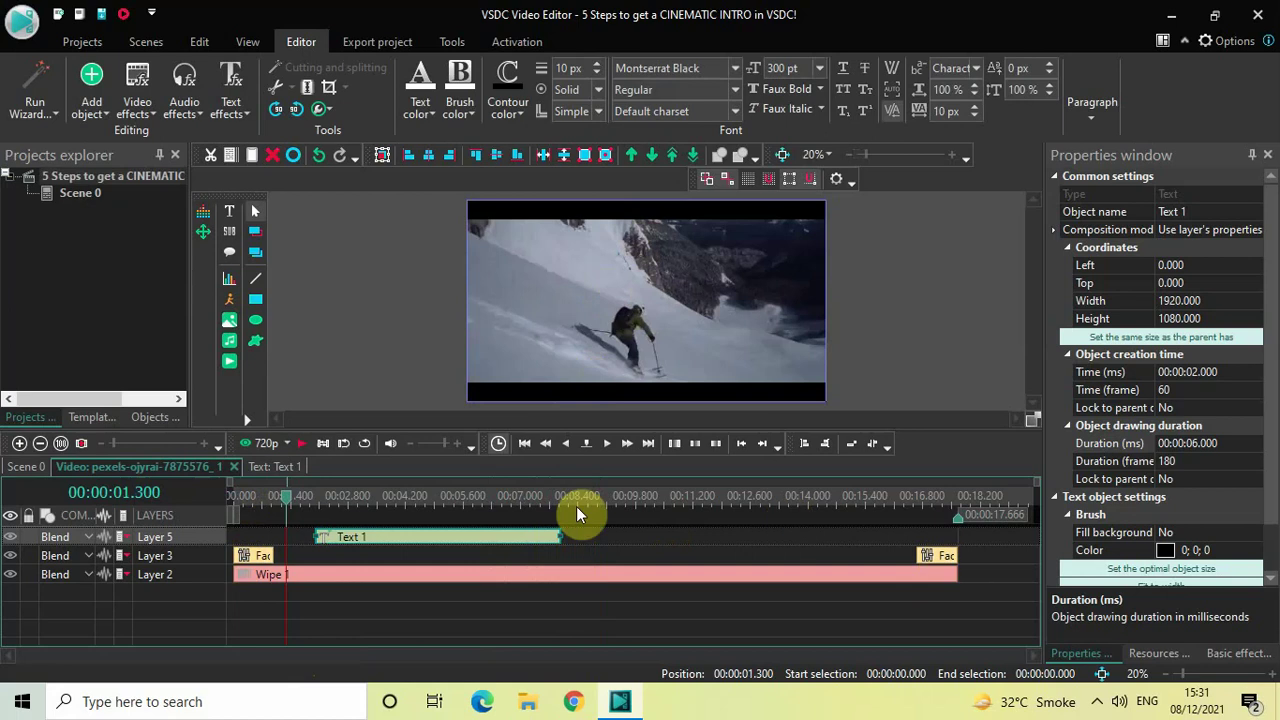
click(369, 500)
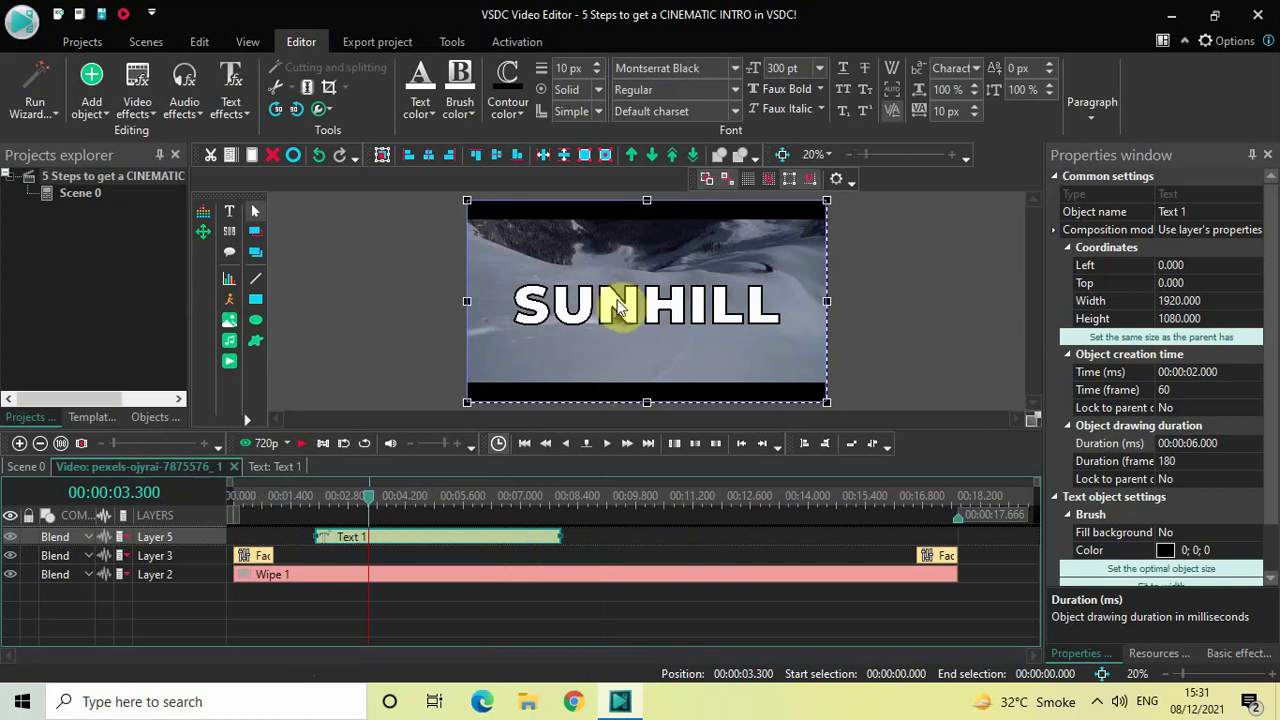
Step: Inside the Text 1 title, add a TextRecoloring 1 effect and move it to start at 0
double_click(417, 541)
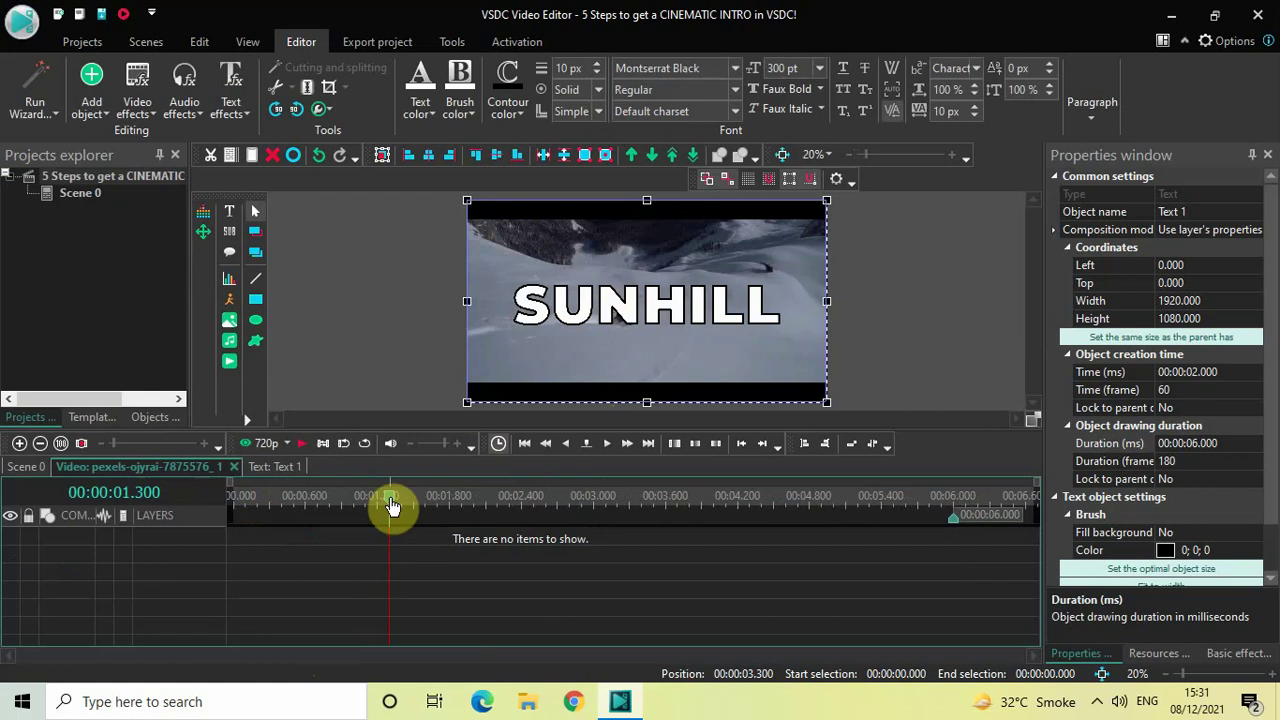
drag(392, 505, 137, 491)
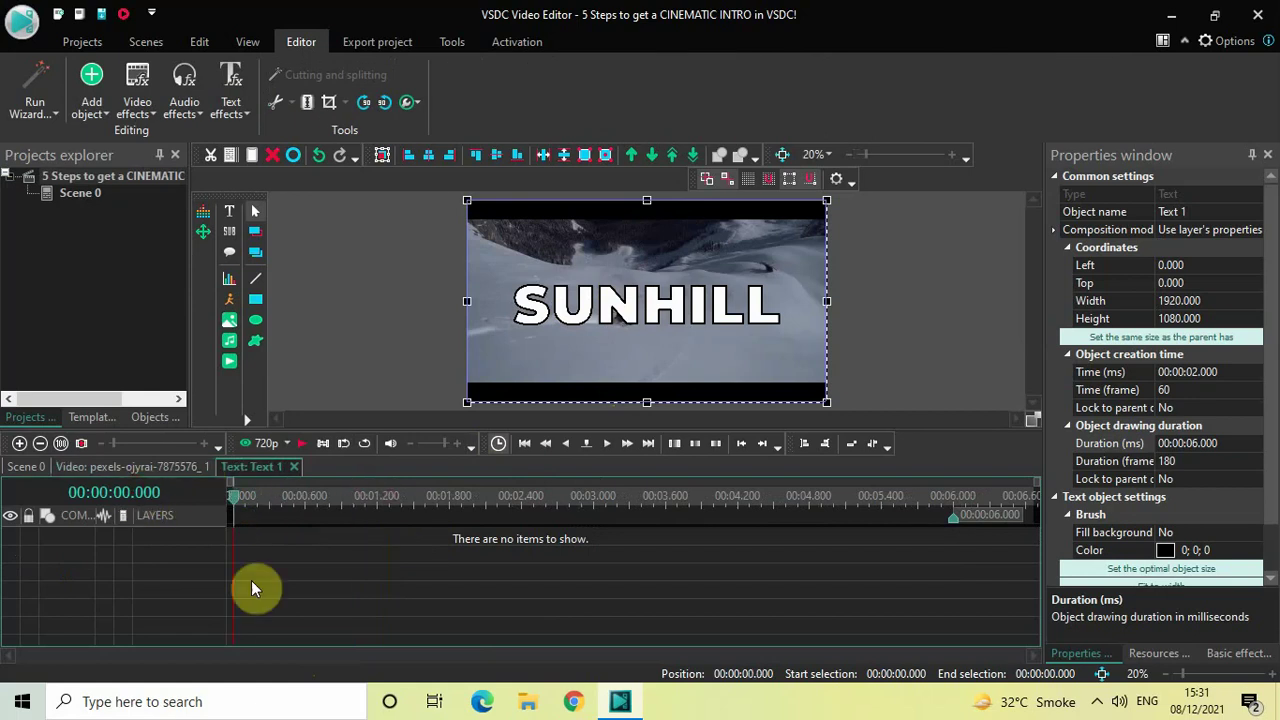
click(231, 104)
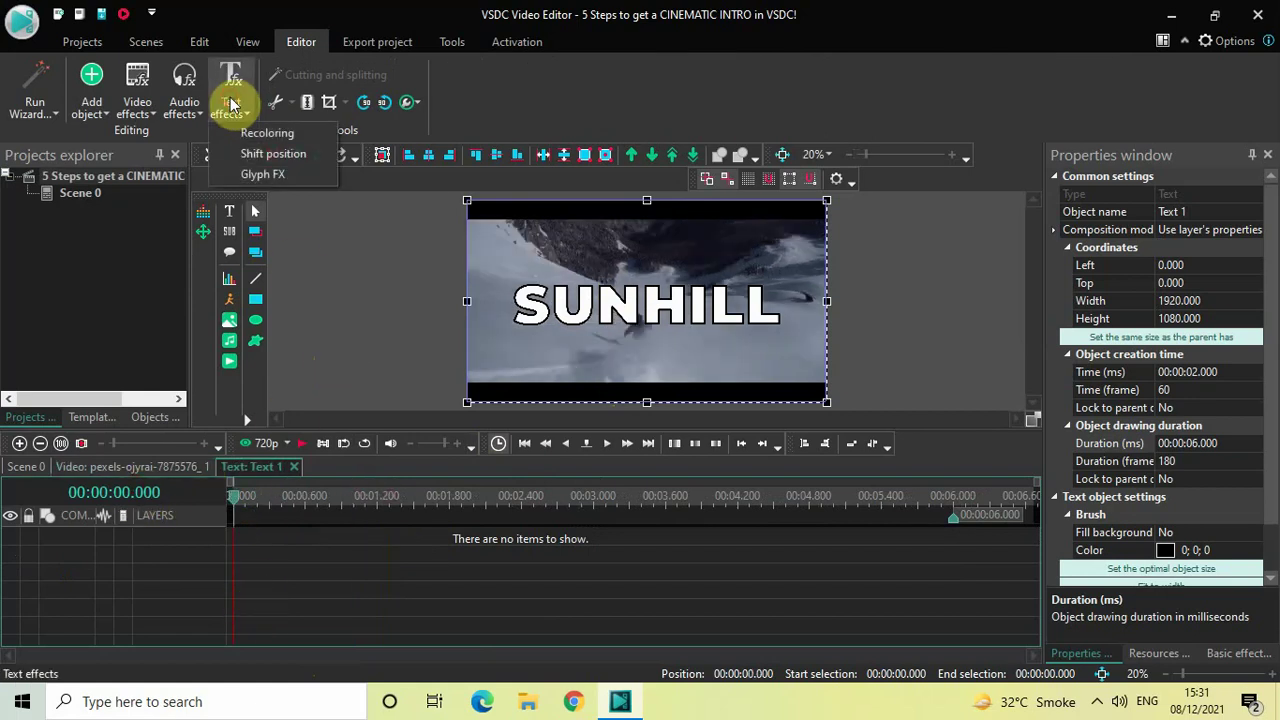
click(280, 133)
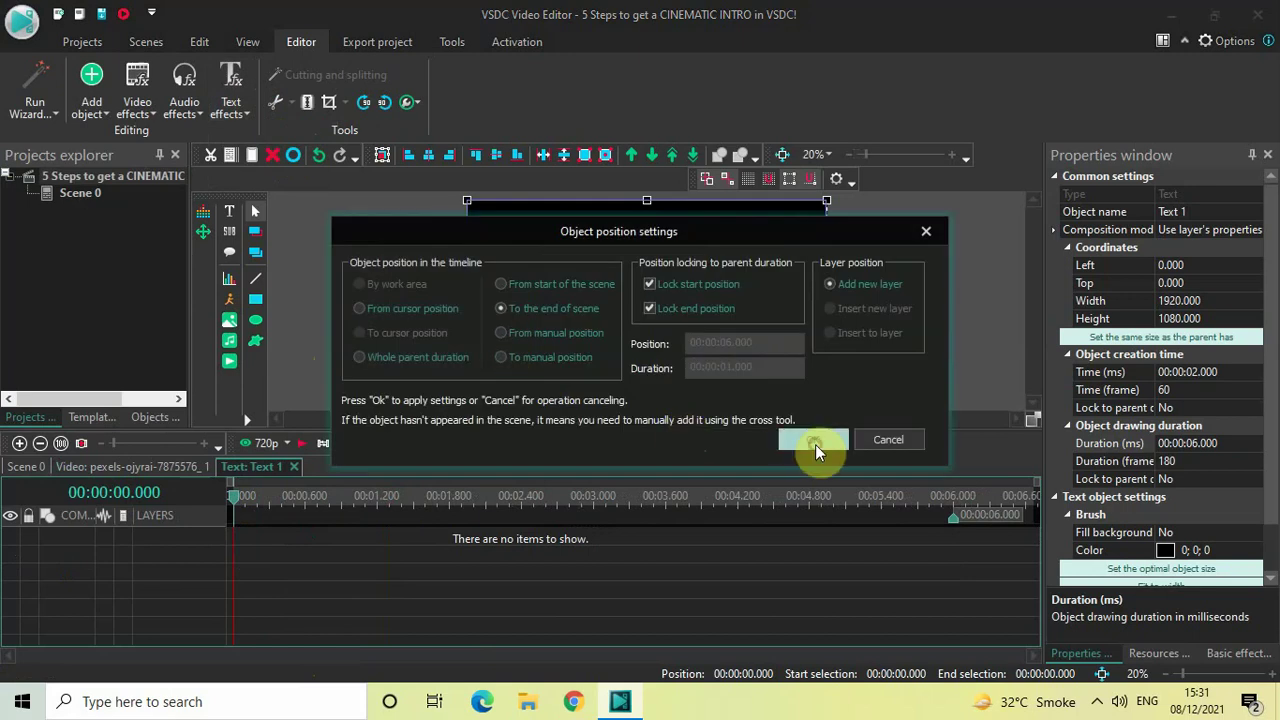
click(815, 444)
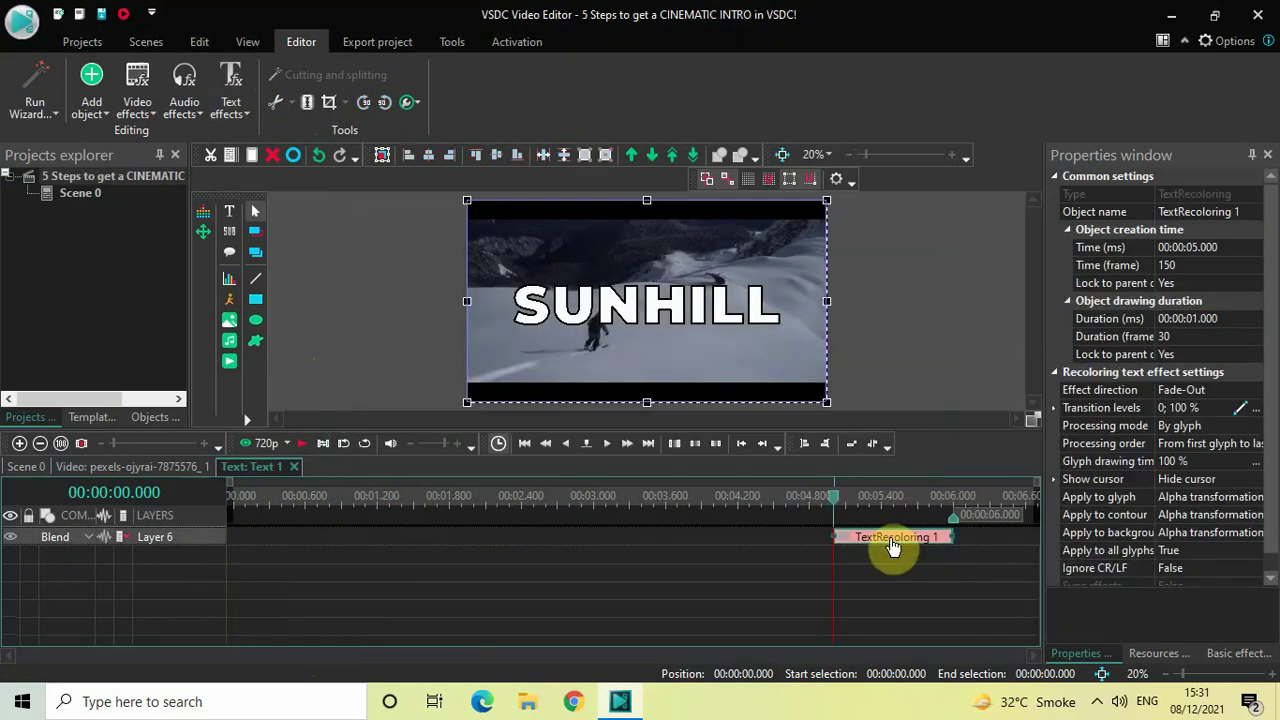
drag(866, 538, 190, 458)
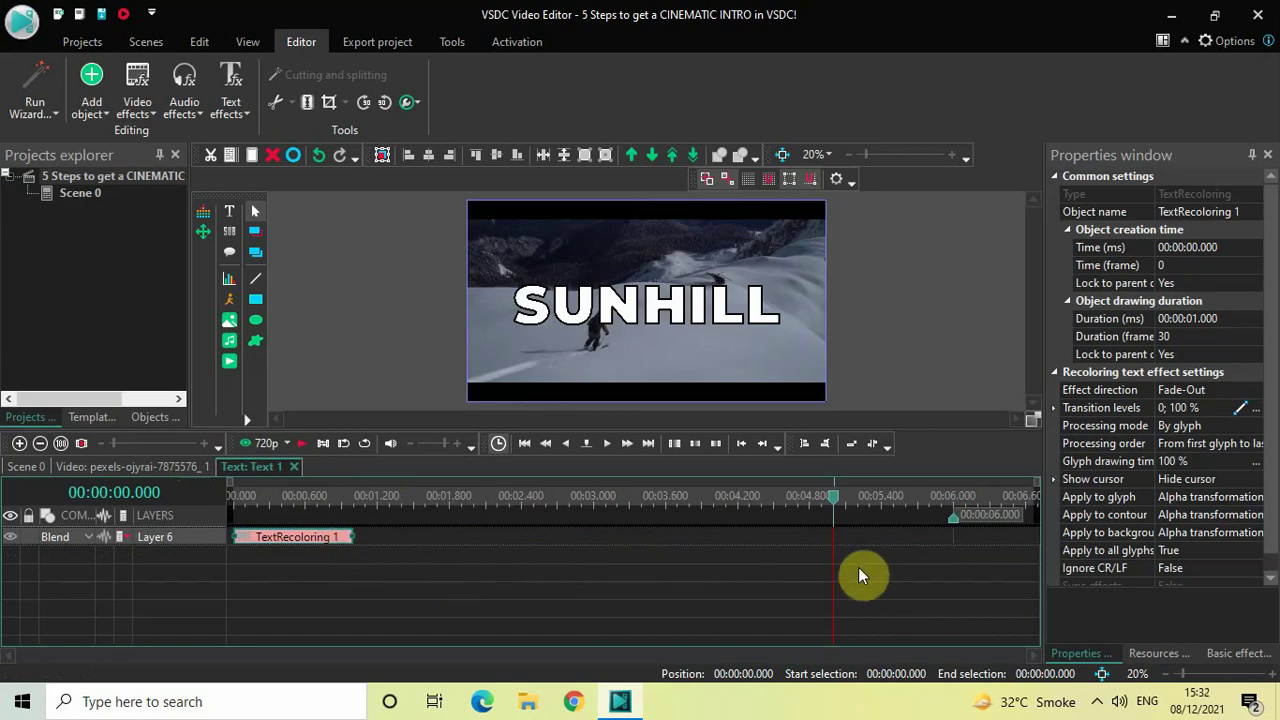
Step: Give TextRecoloring 1 a 00:00:02.000 duration, Fade-In direction and 0% glyph drawing time
click(1225, 320)
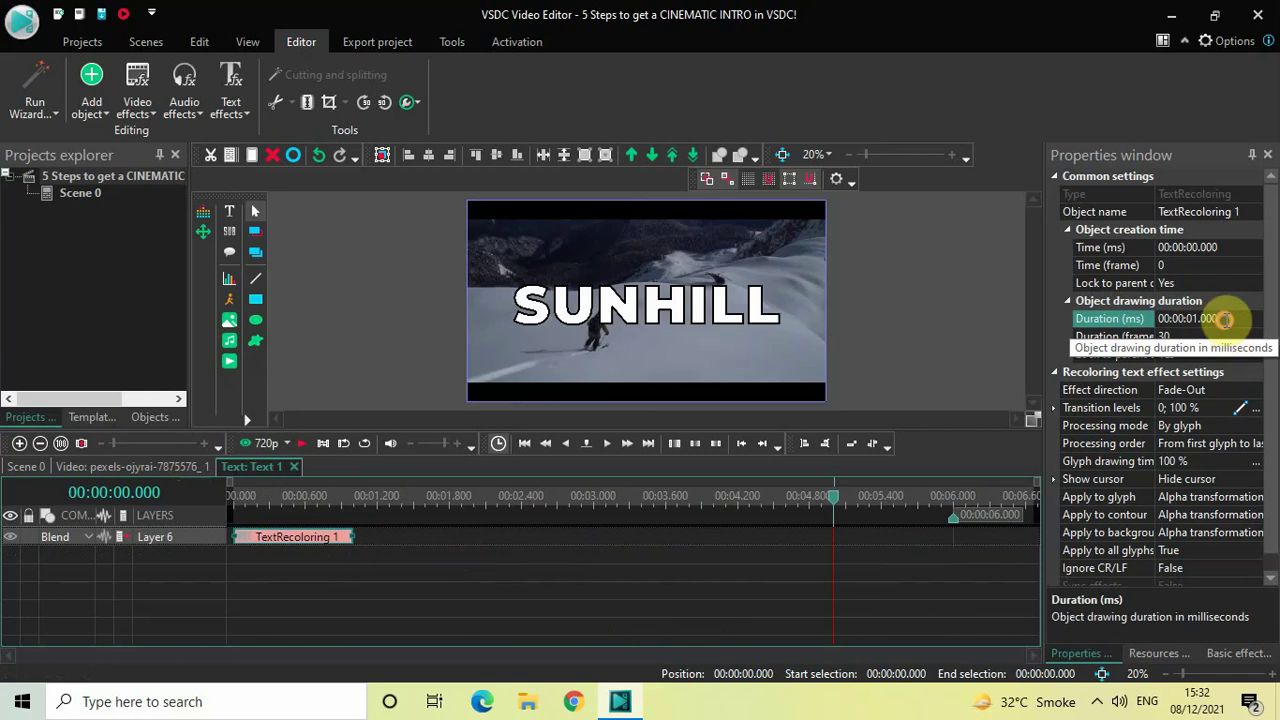
key(BackSpace)
key(BackSpace)
key(BackSpace)
key(BackSpace)
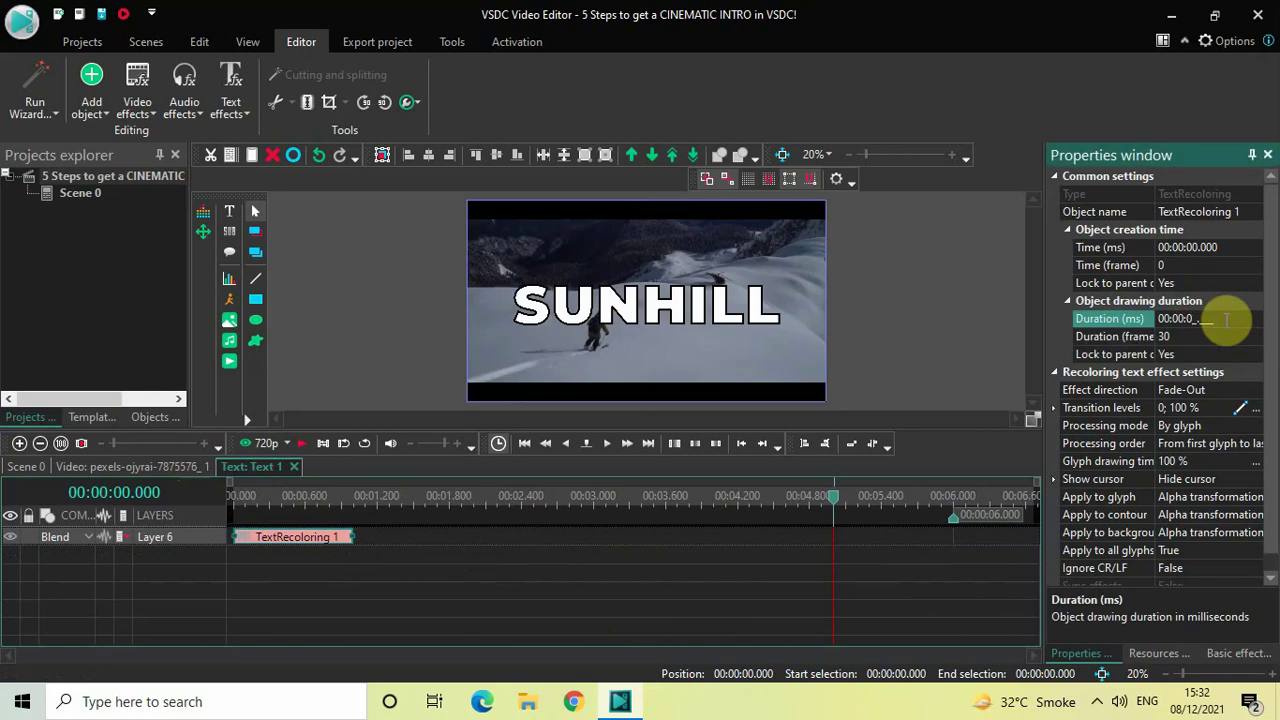
text(0200)
key(Return)
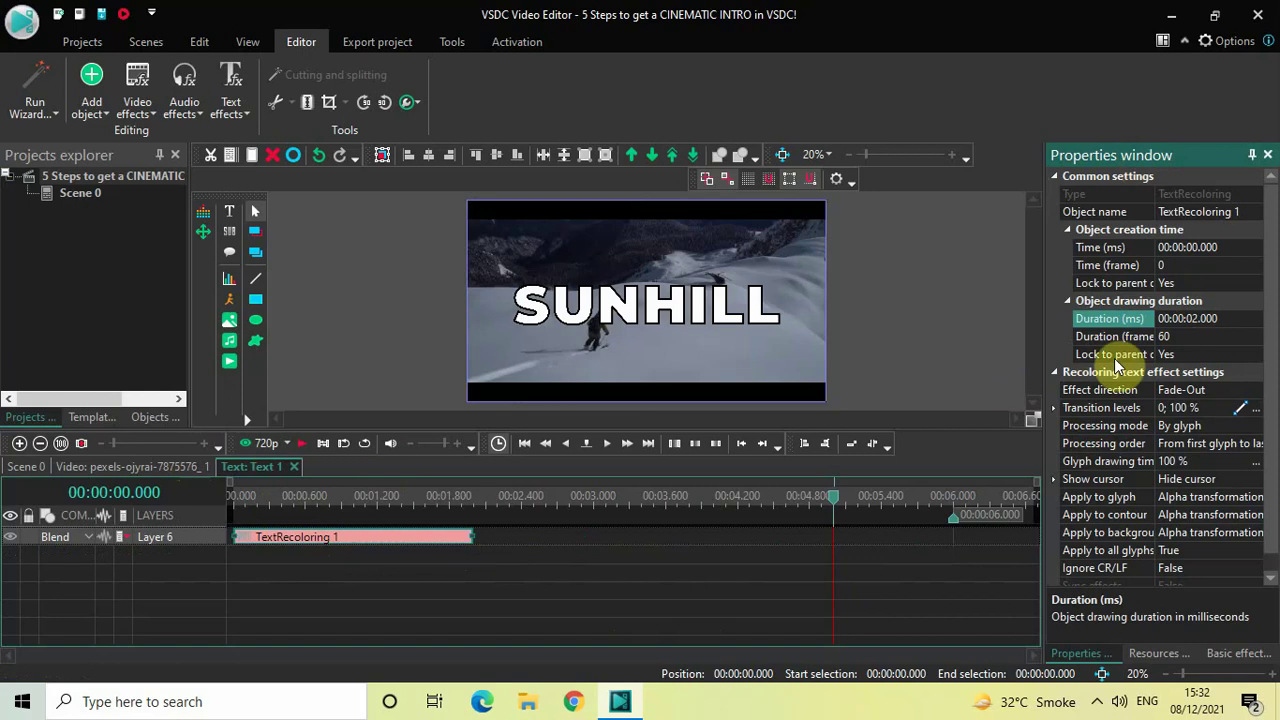
click(1252, 392)
click(1255, 390)
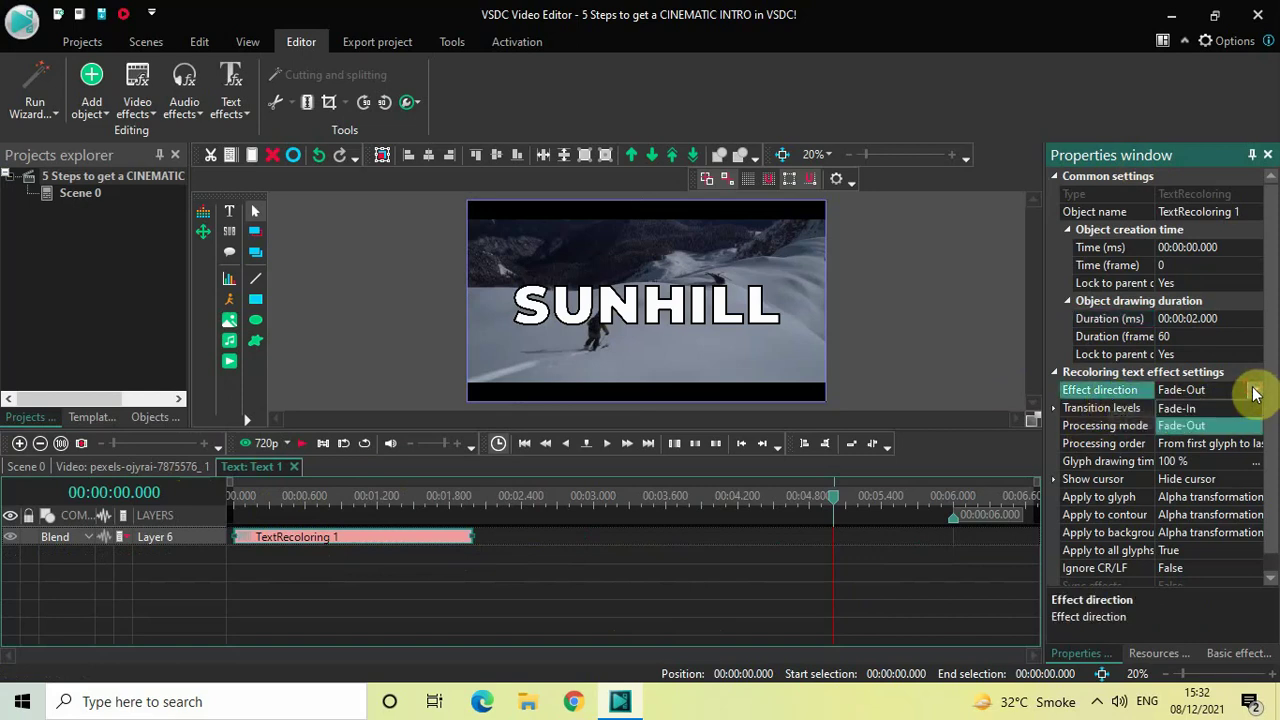
click(1208, 408)
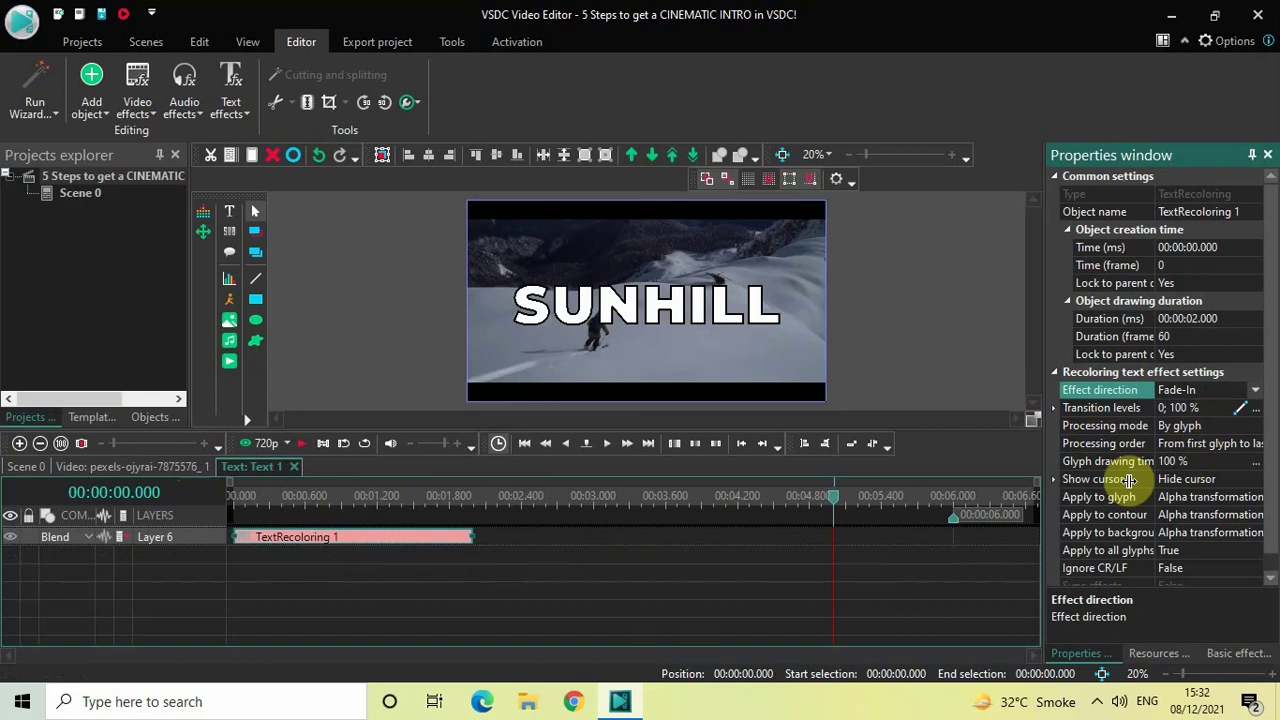
click(1205, 464)
click(1205, 463)
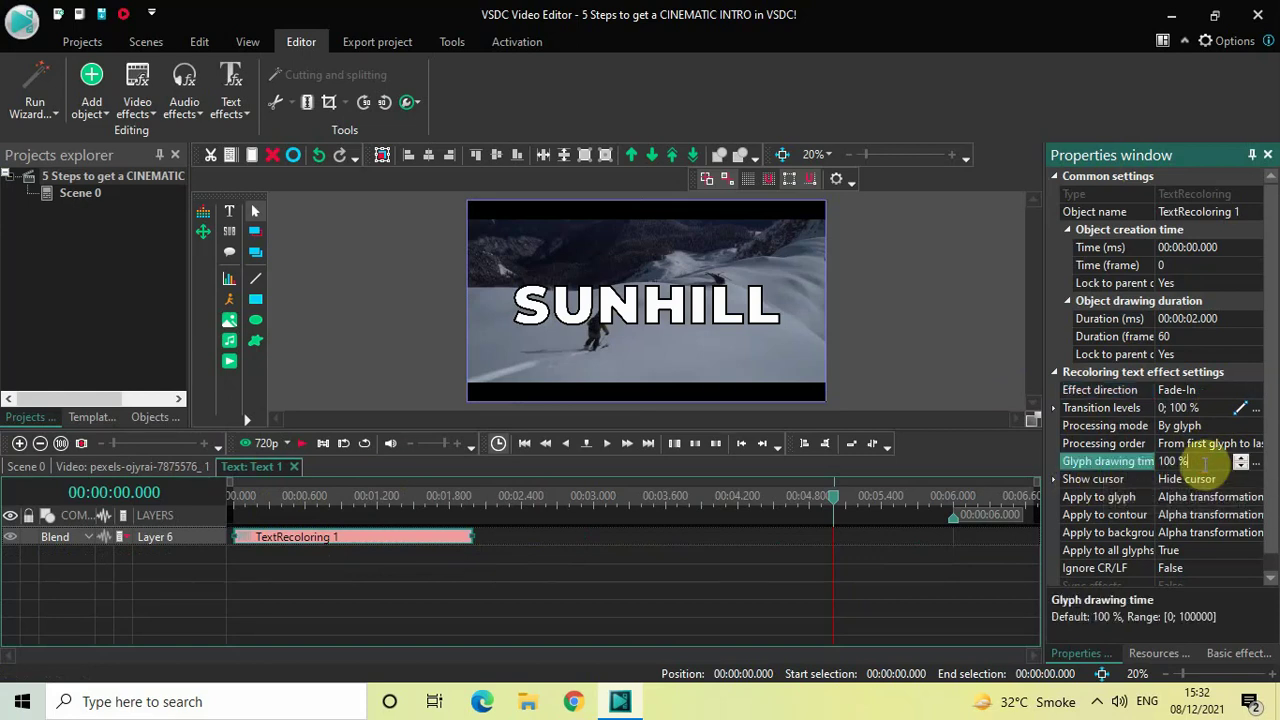
text(0)
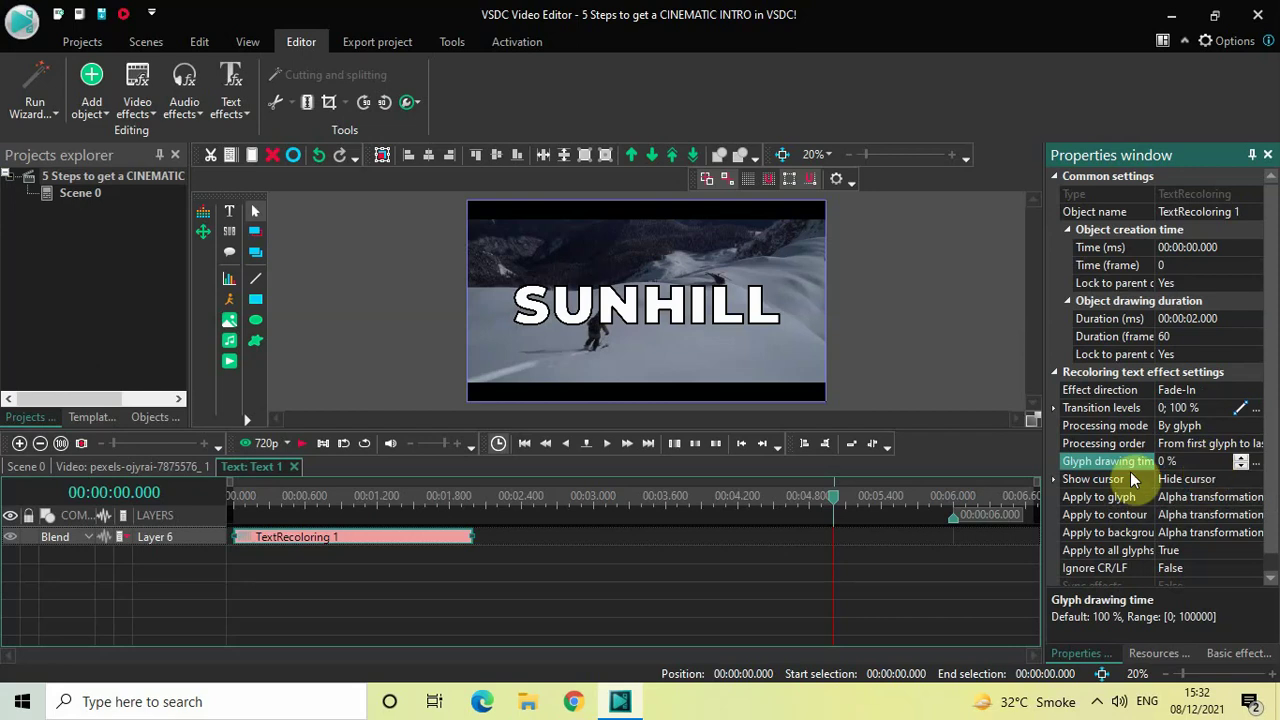
Step: Preview the SUNHILL title appearing letter by letter from the effect's start
click(232, 500)
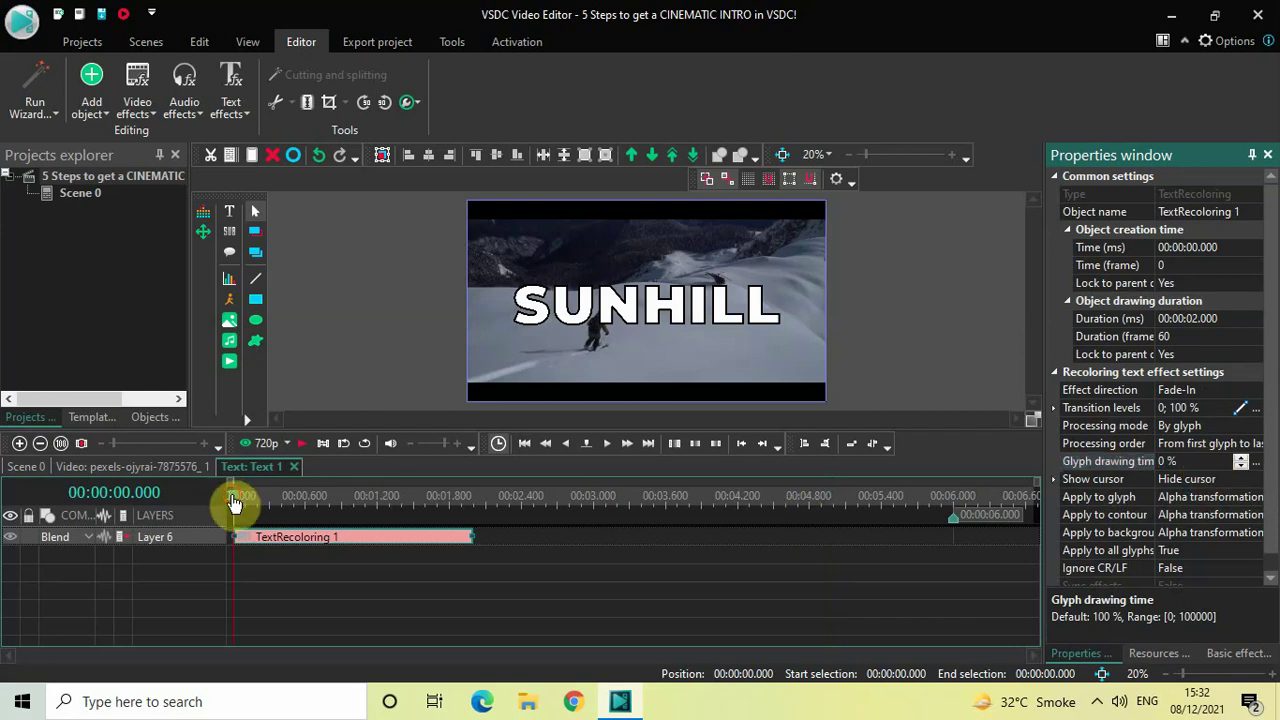
key(space)
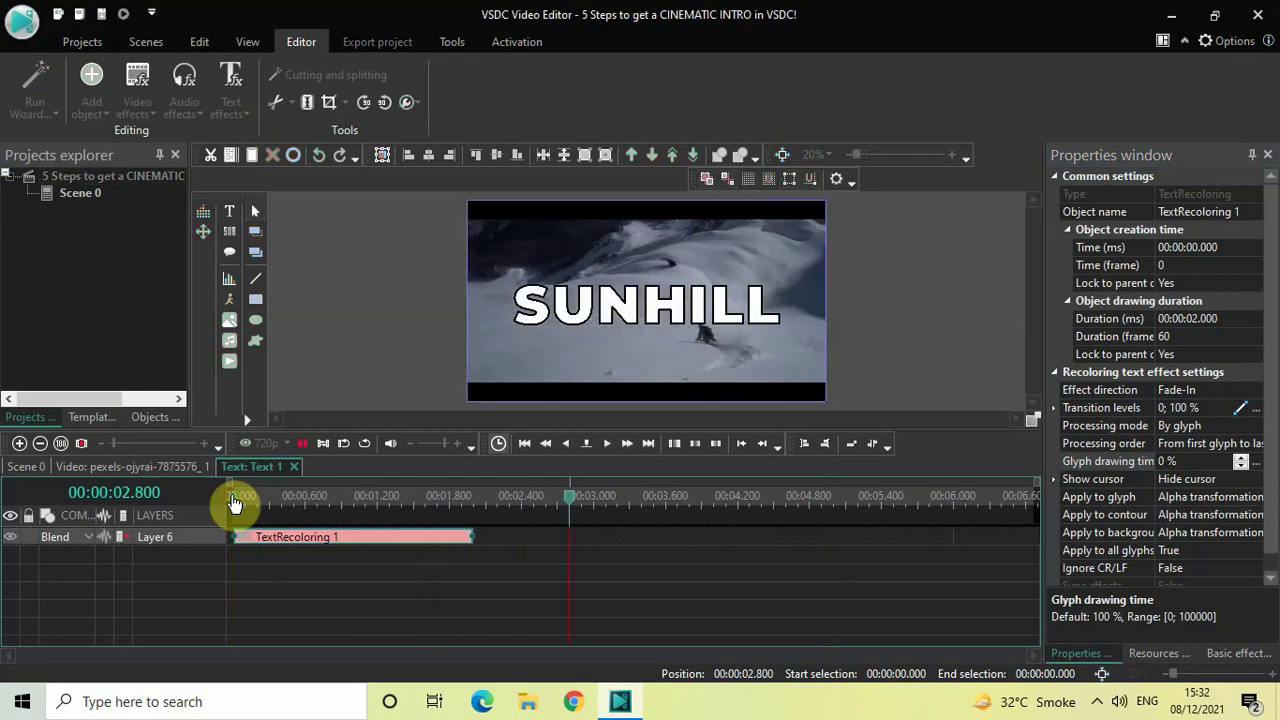
key(space)
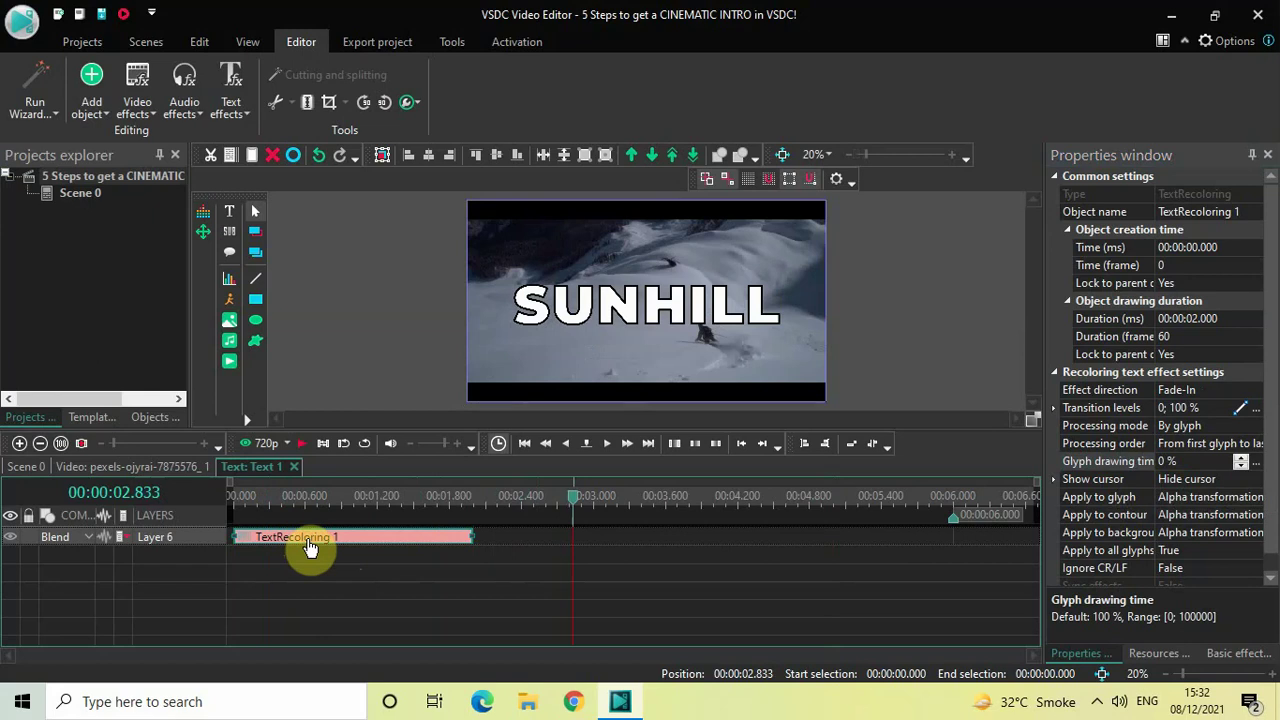
Step: Paste a copy of the recoloring effect at 4 s and switch its direction to Fade-Out
key(ctrl+v)
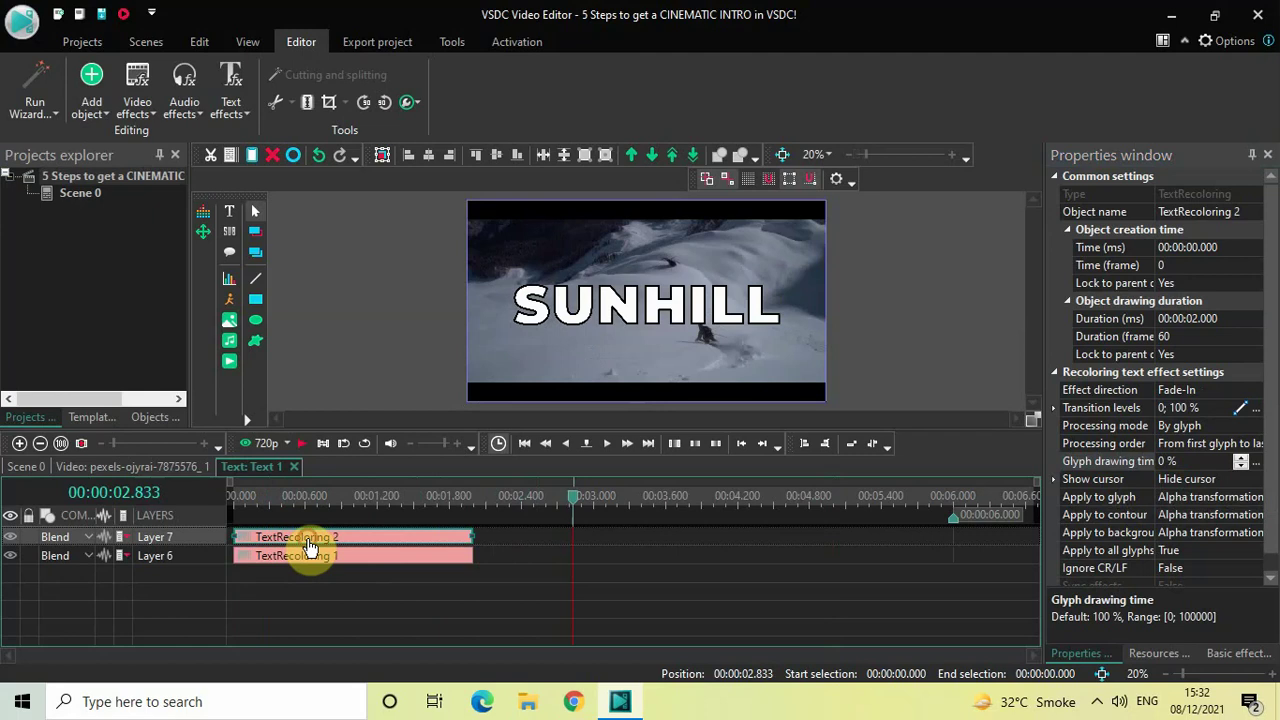
drag(308, 546, 783, 546)
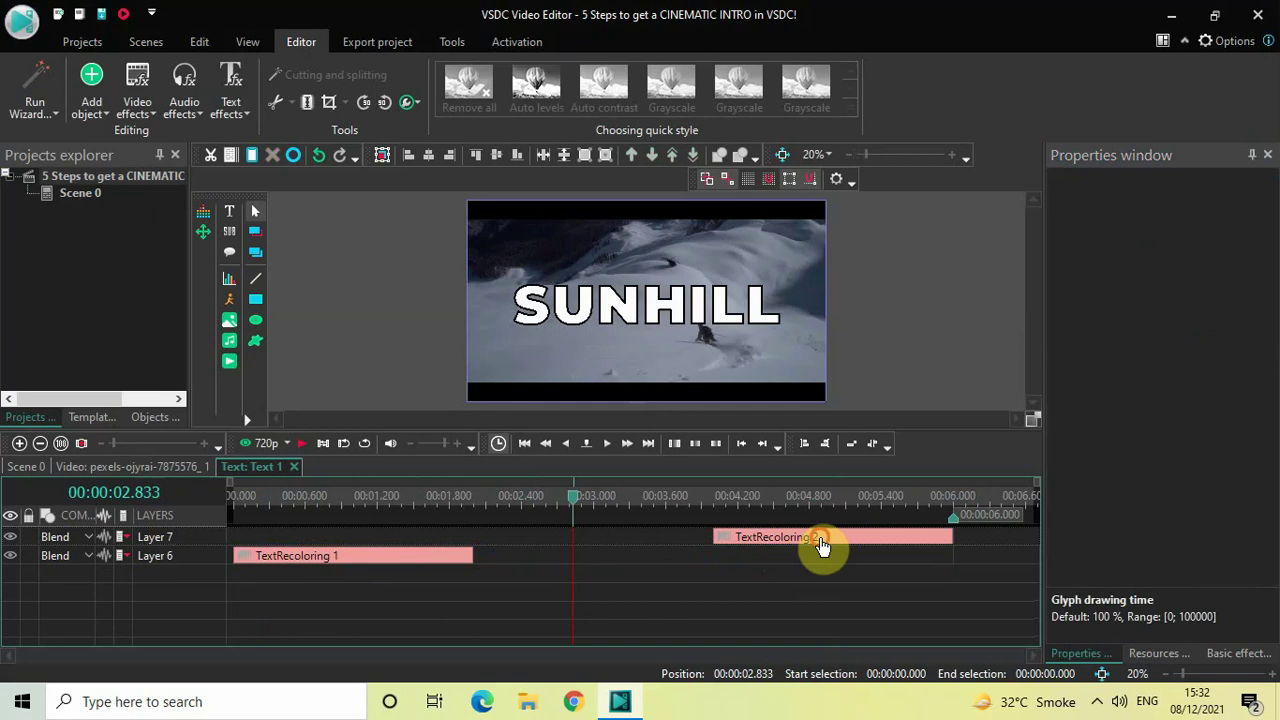
click(822, 546)
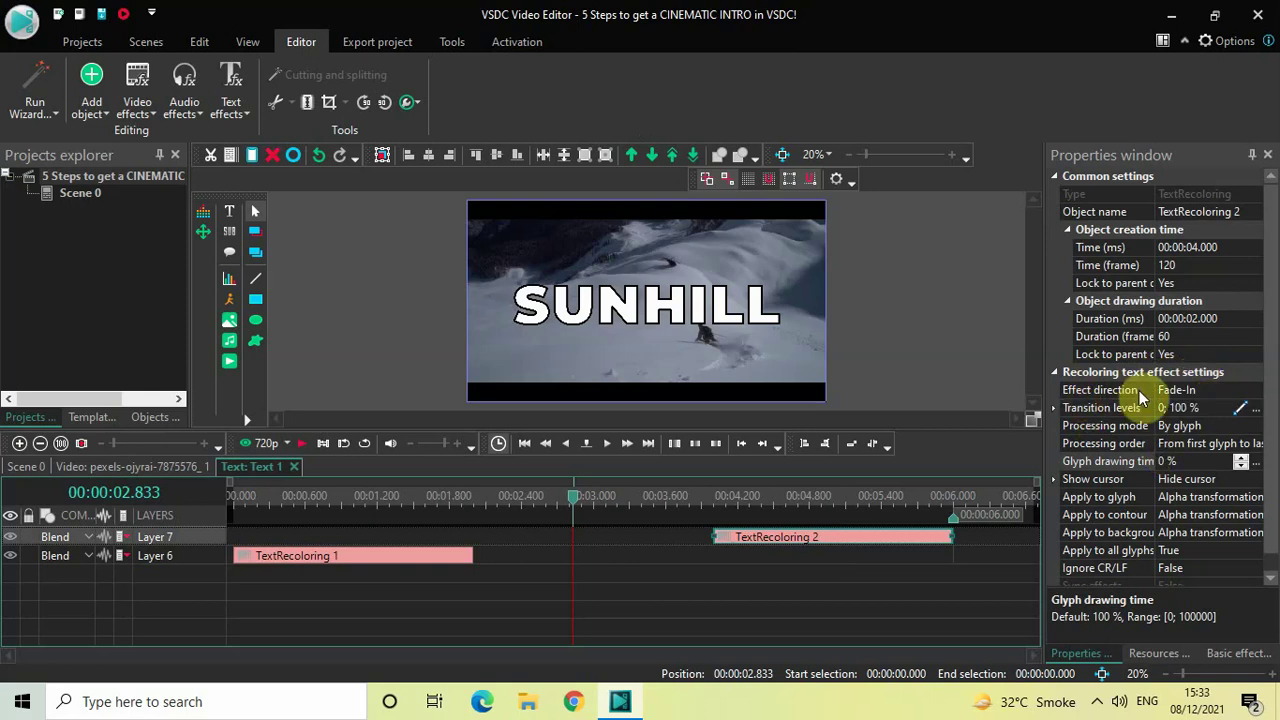
click(1258, 392)
click(1255, 390)
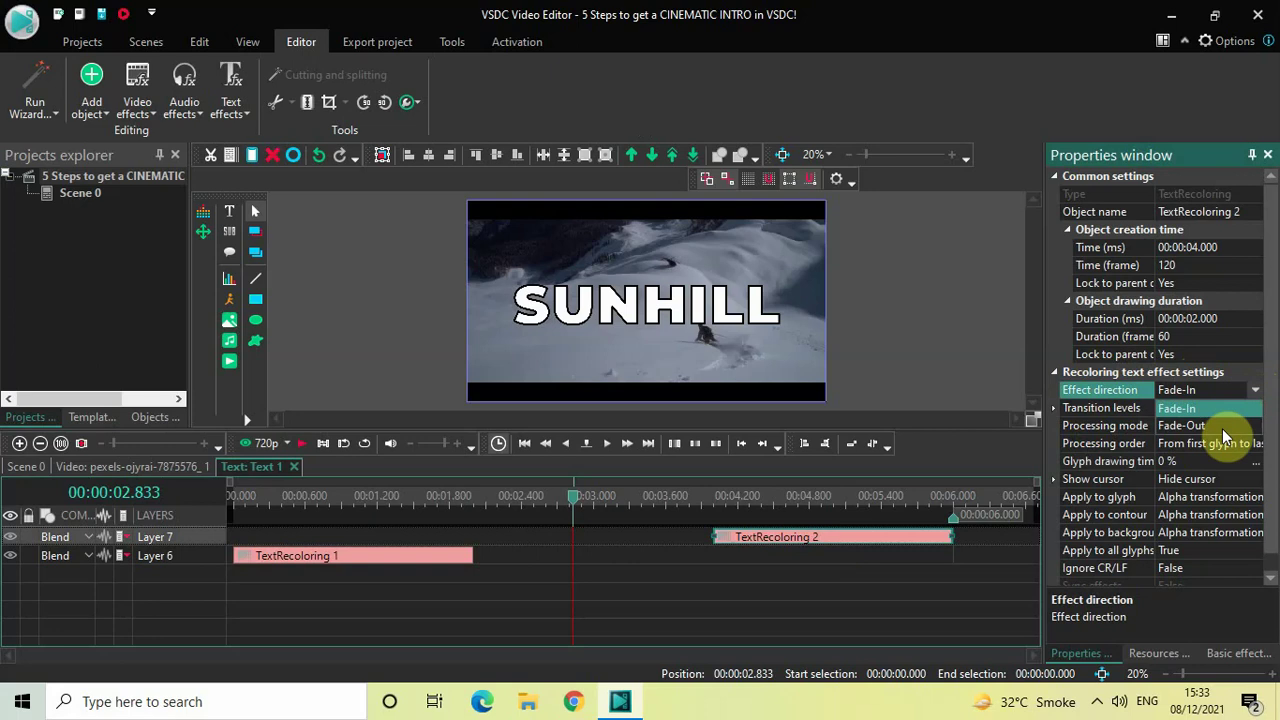
click(1222, 428)
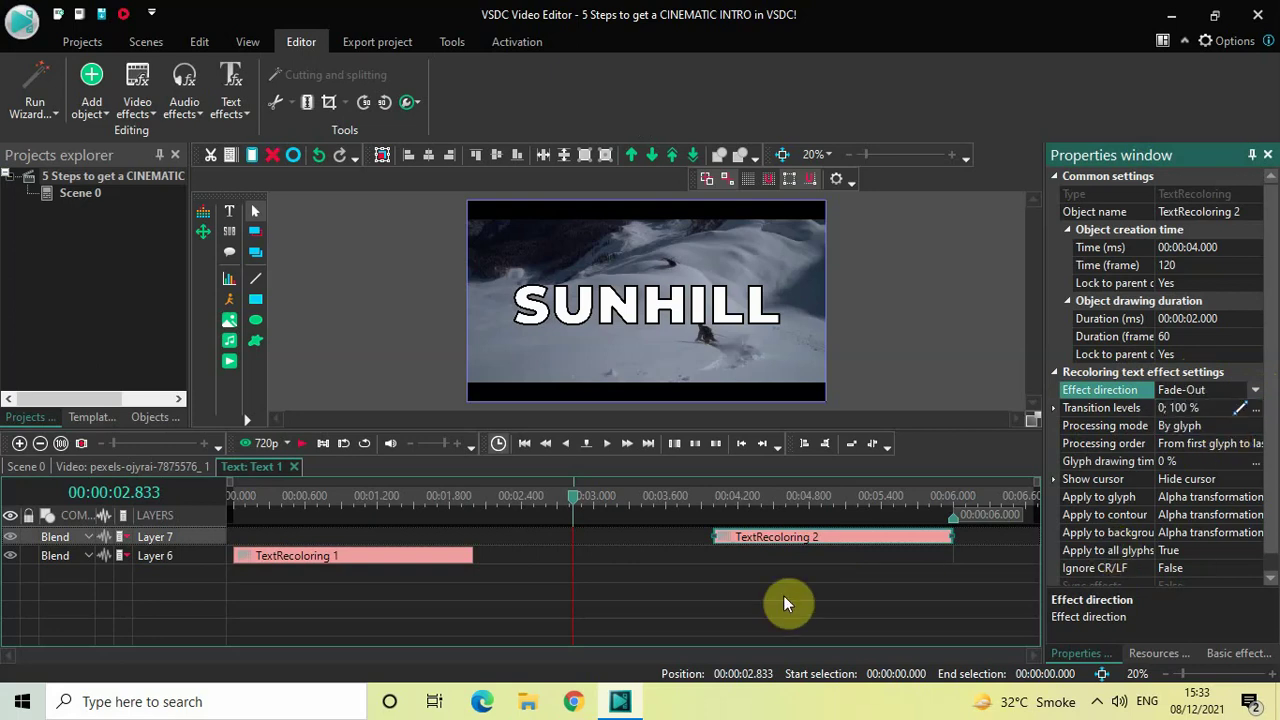
Step: Back on the main video timeline, play the intro from the start, then move to about 3.8 s
click(100, 466)
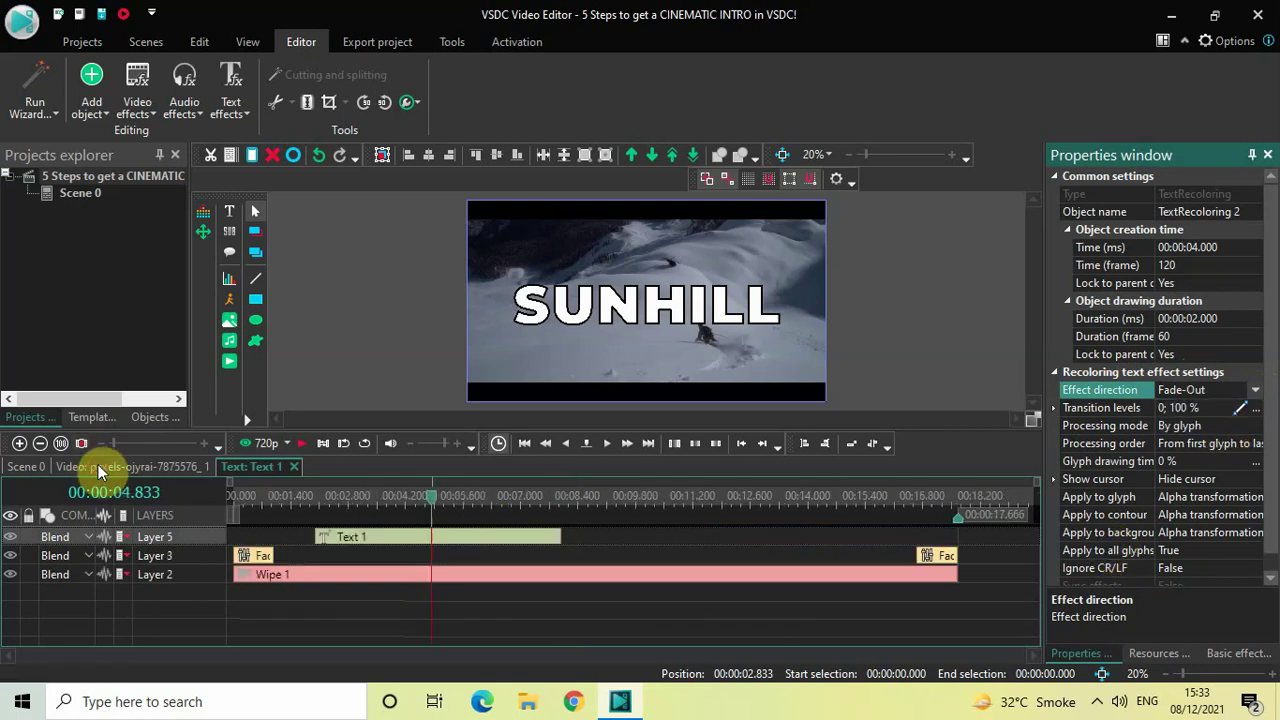
click(224, 494)
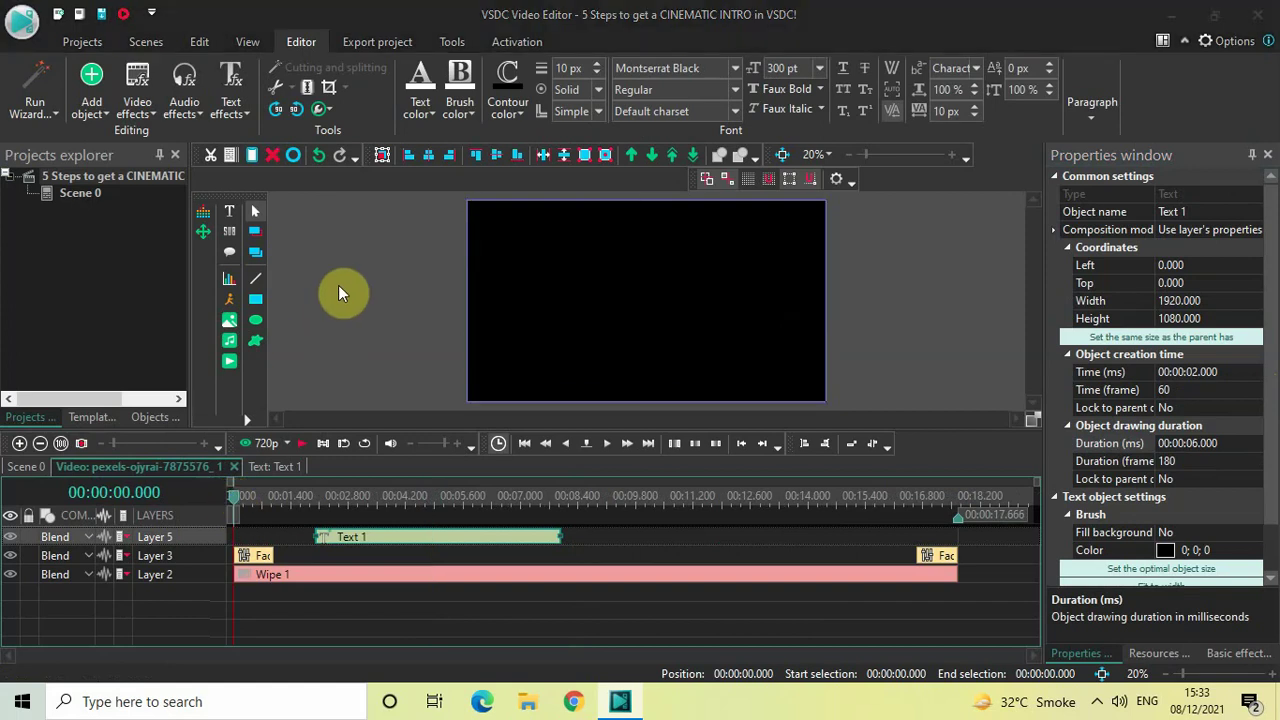
key(space)
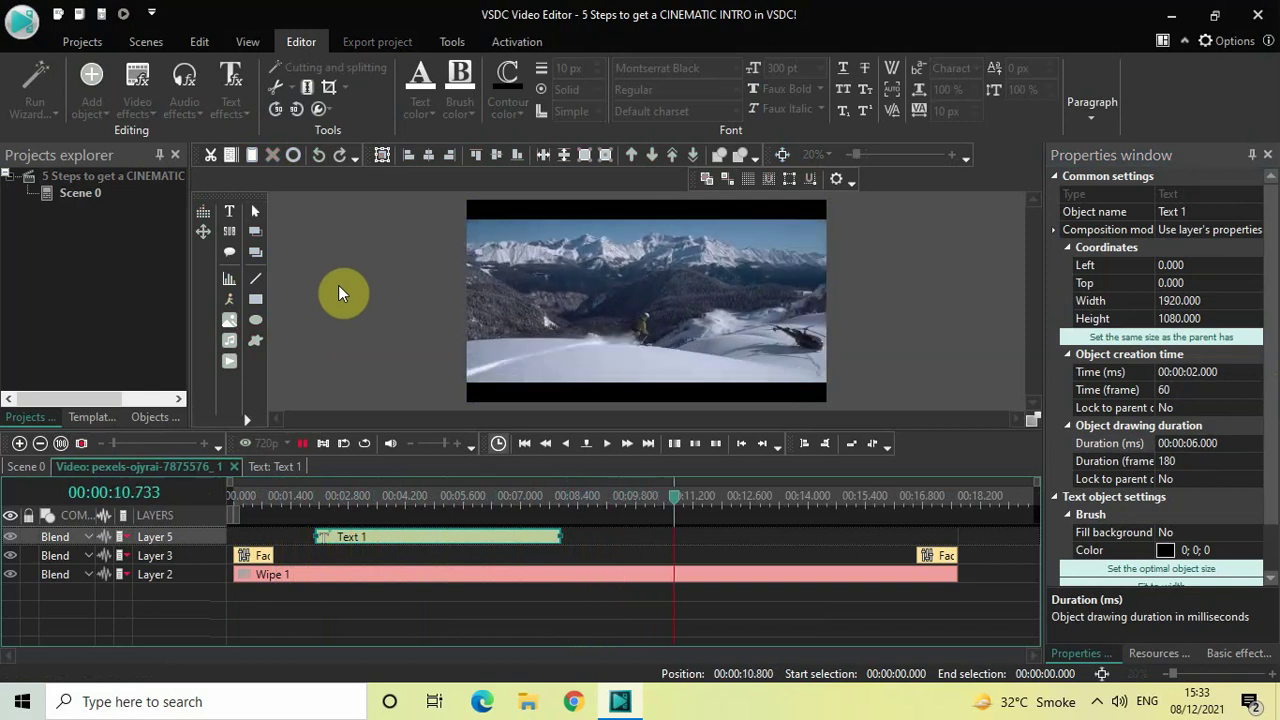
key(space)
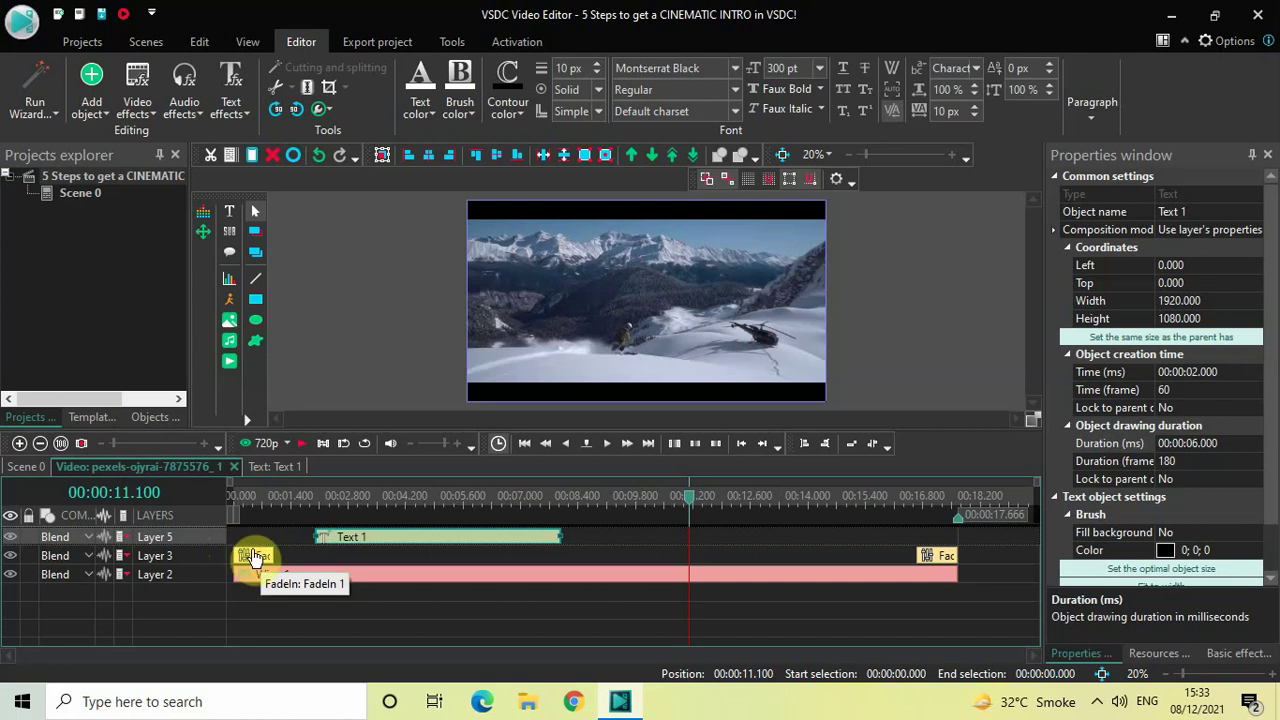
click(392, 505)
double_click(425, 538)
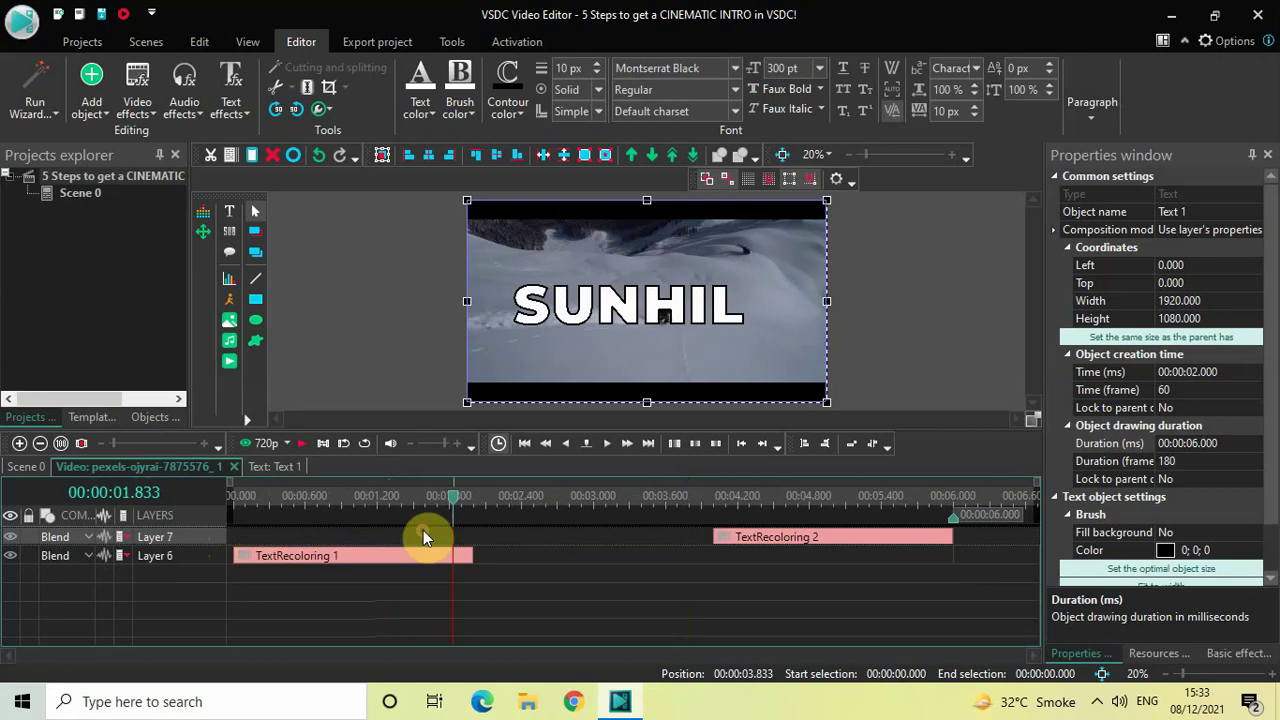
click(392, 558)
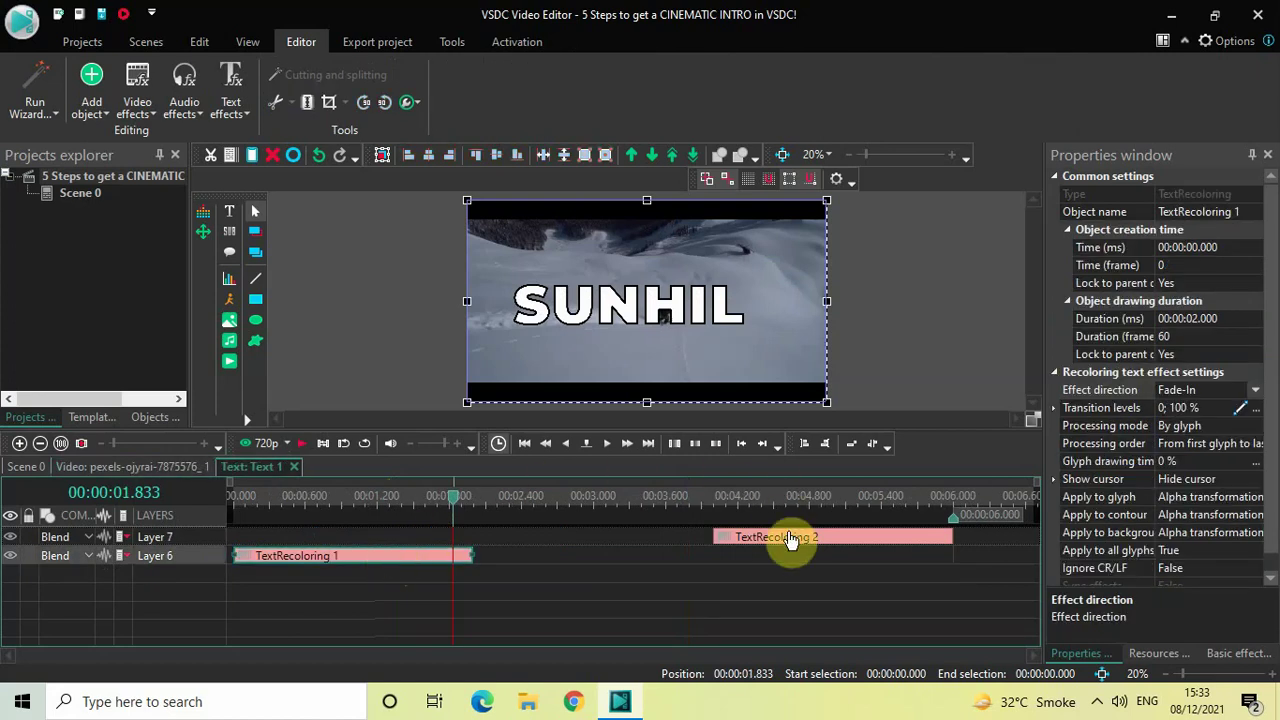
click(231, 500)
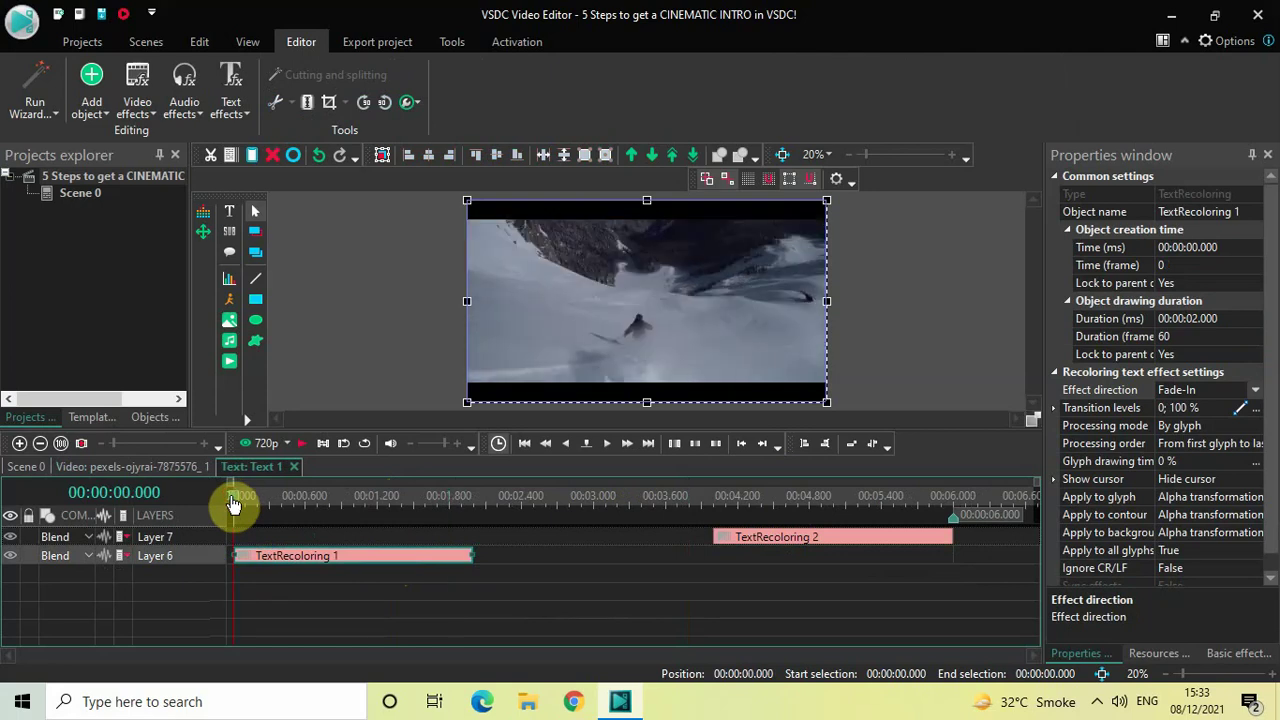
key(space)
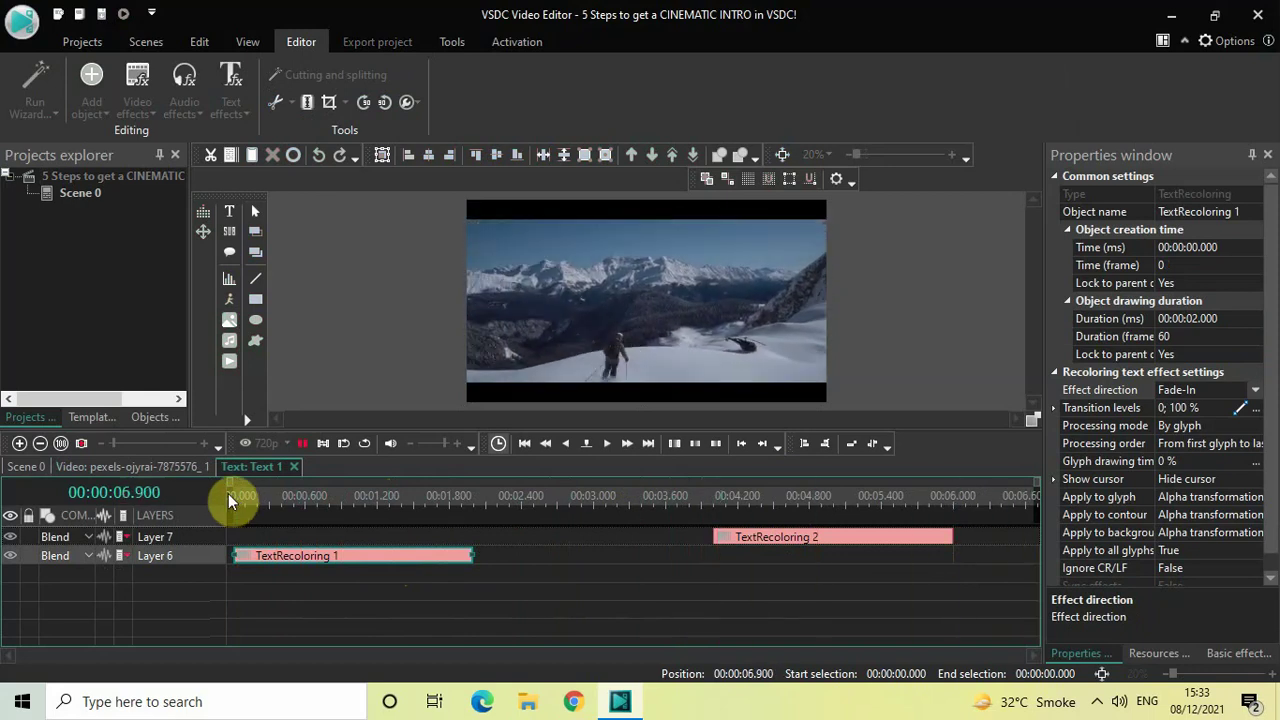
click(149, 466)
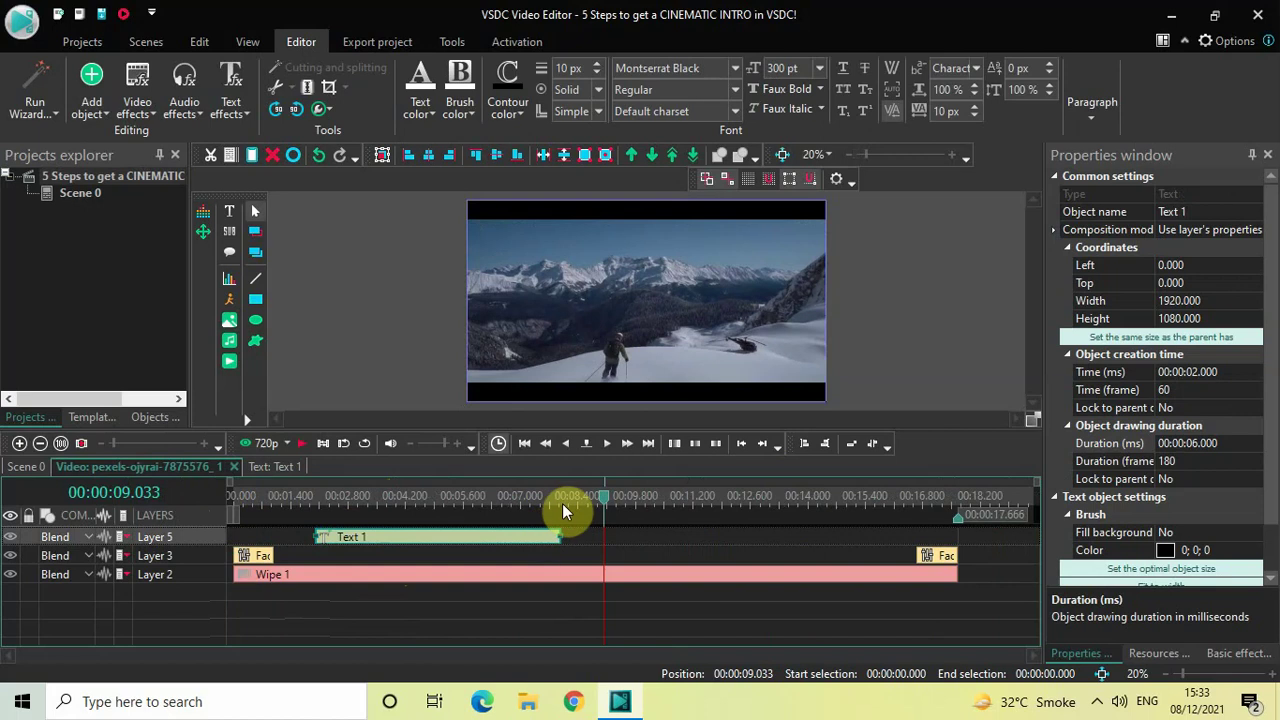
click(317, 497)
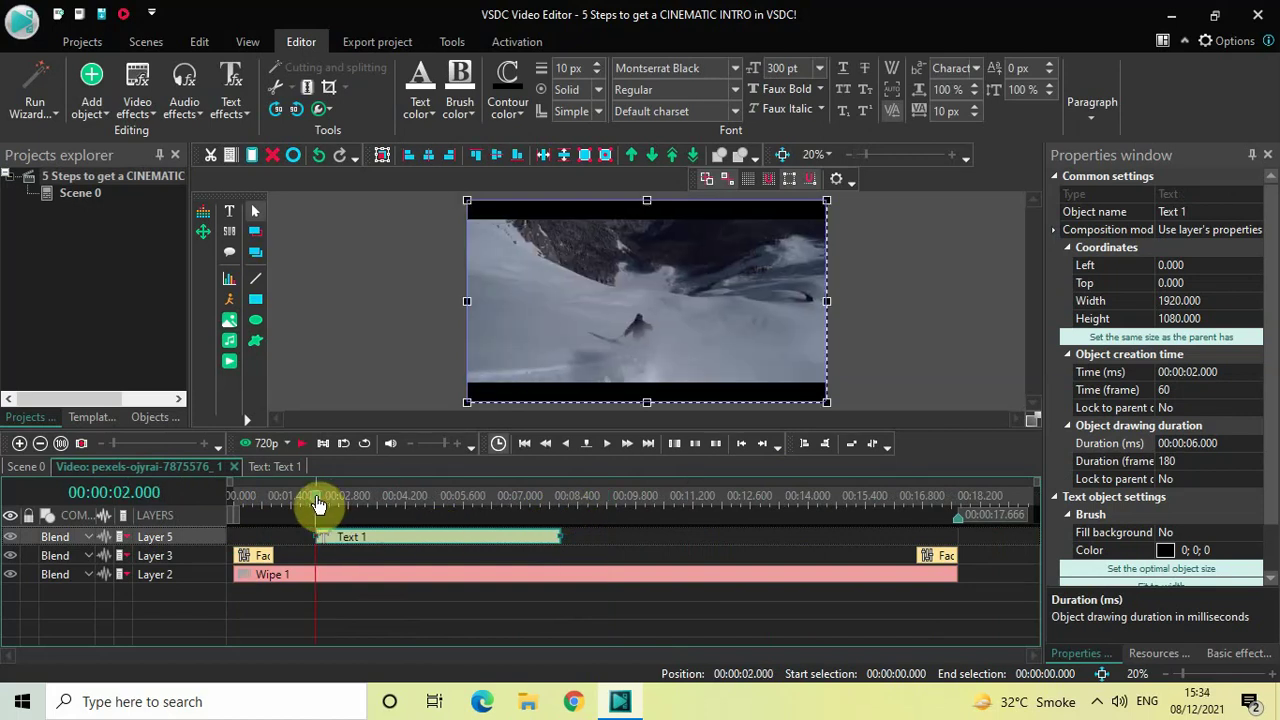
click(372, 609)
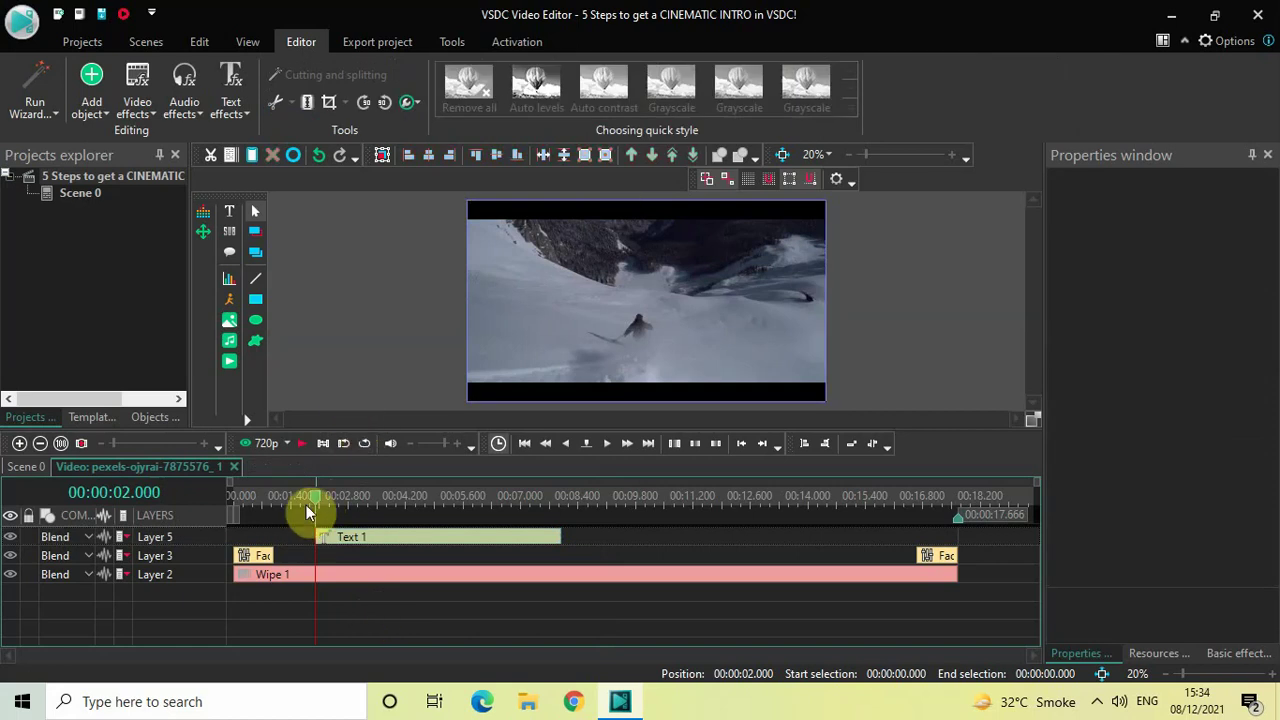
Step: Add a Special FX Glitch effect lasting 0.5 seconds, starting at 1.5 s
click(128, 89)
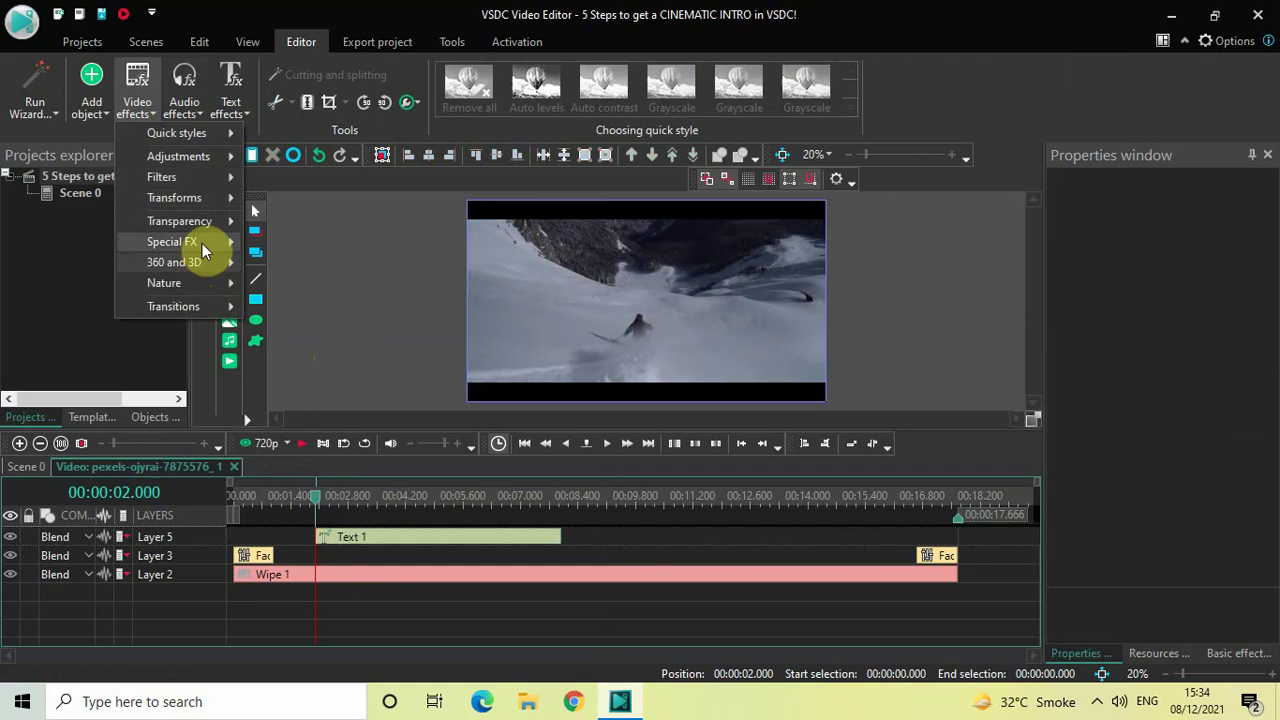
mouse_move(205, 243)
click(333, 268)
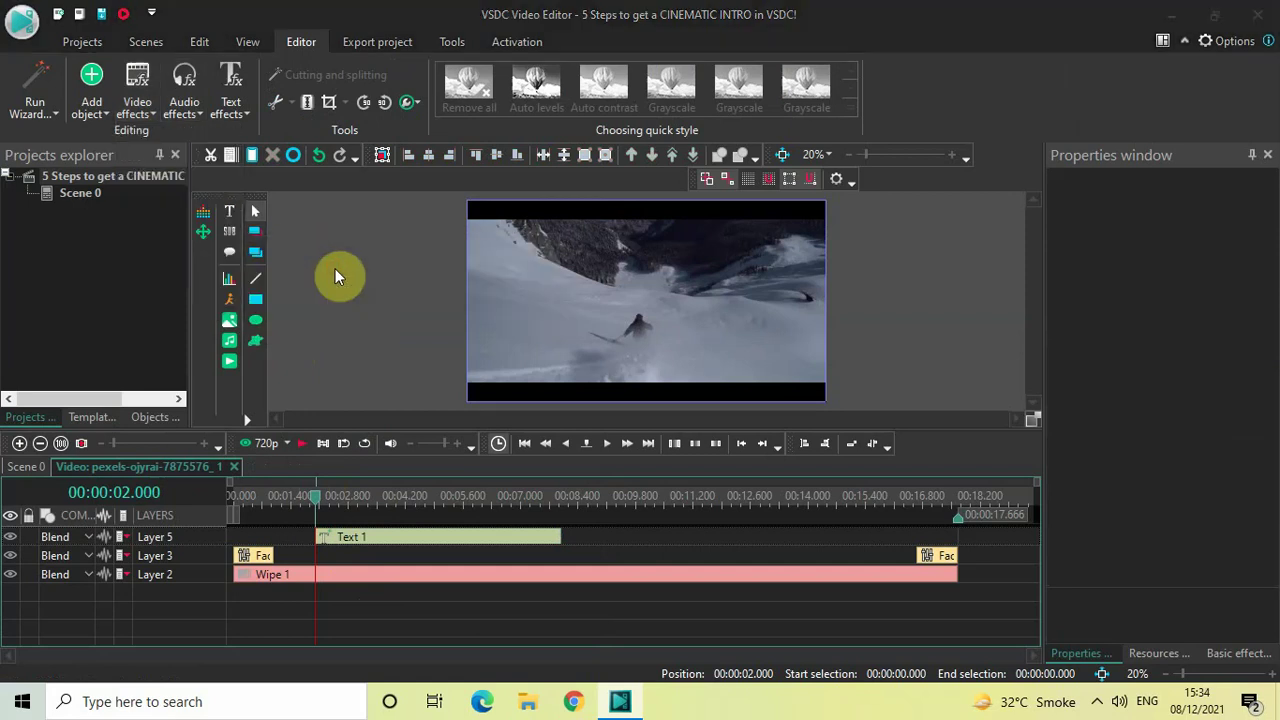
click(805, 440)
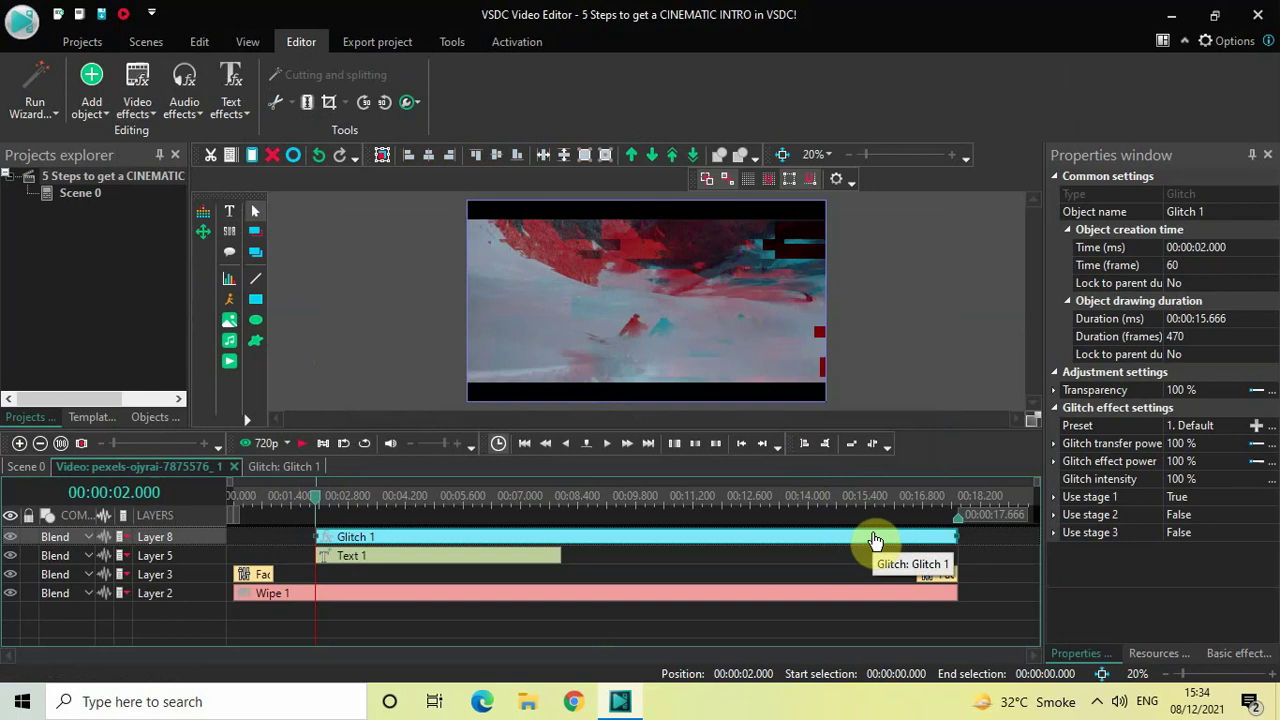
click(1244, 322)
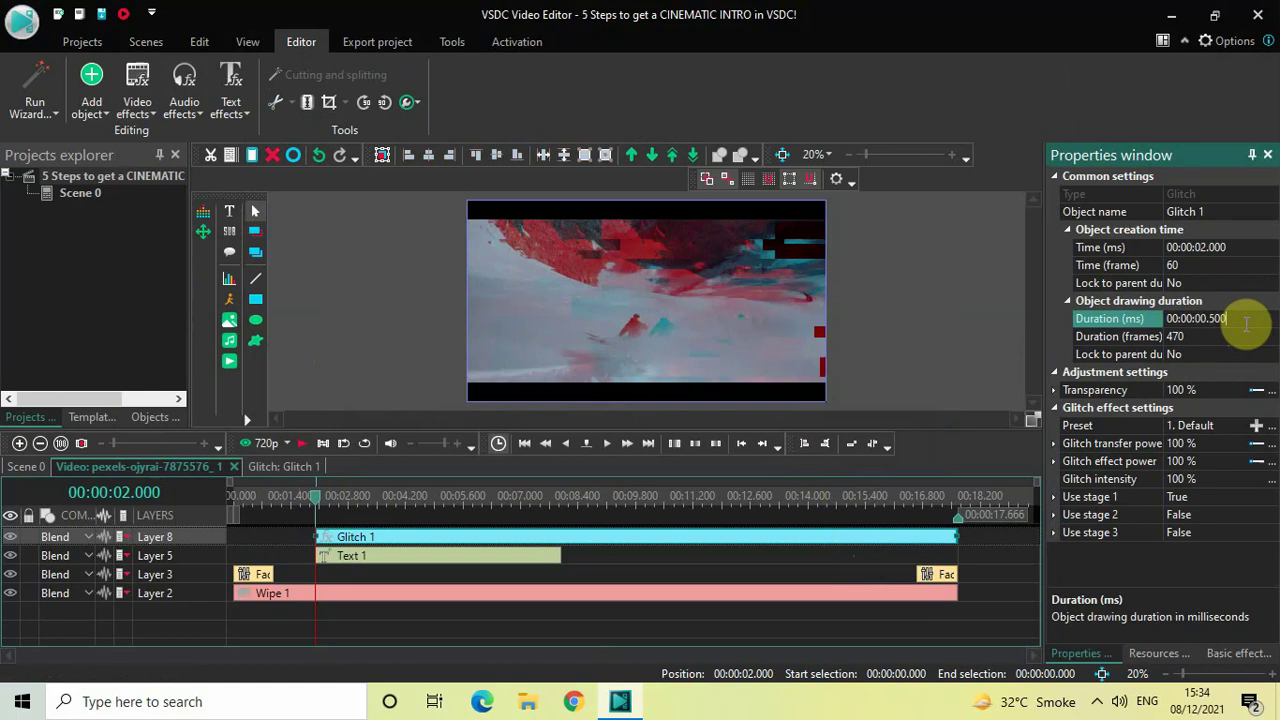
key(Return)
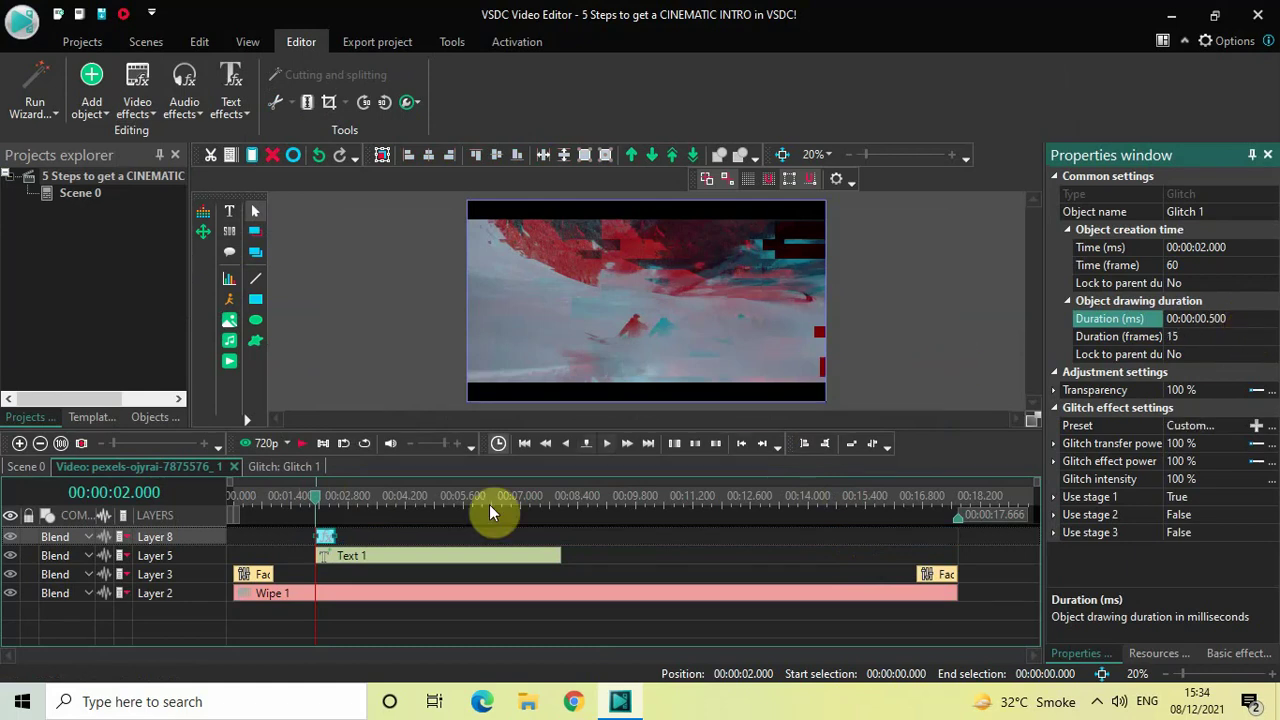
drag(325, 541, 307, 543)
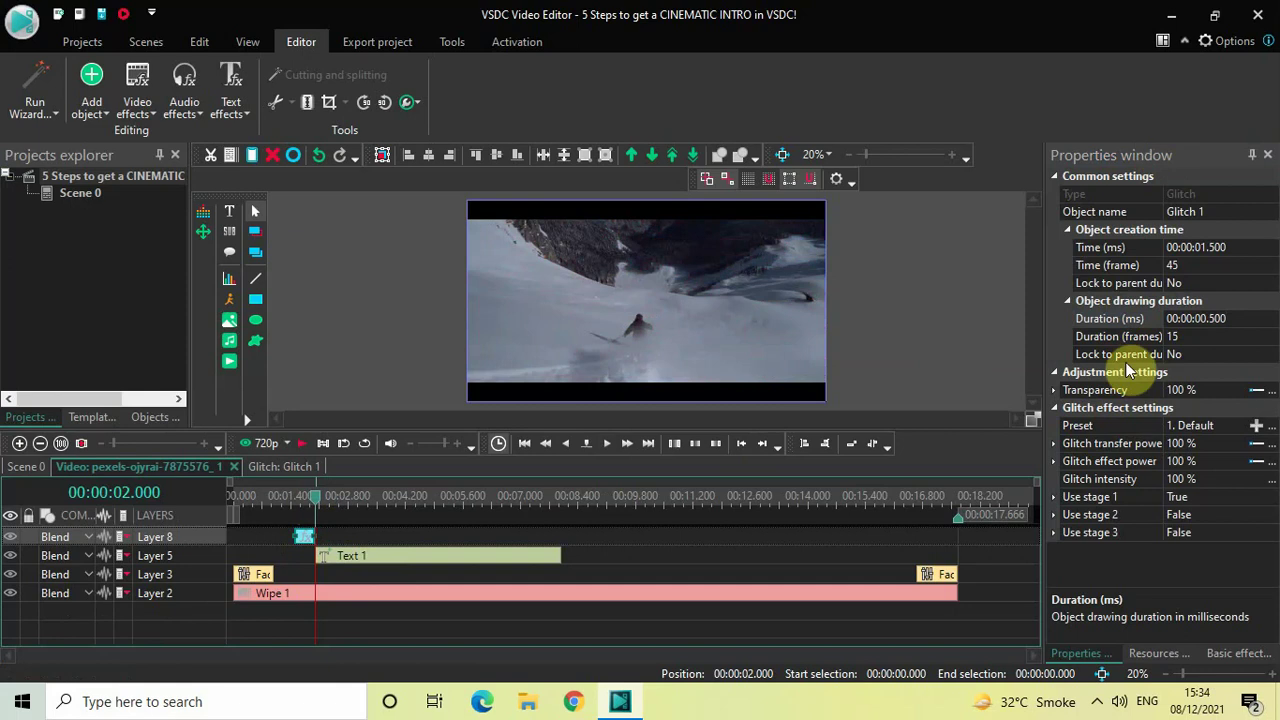
Step: Set the glitch preset to 6. Just Displacement, then rewind to the start
click(1243, 428)
click(1243, 428)
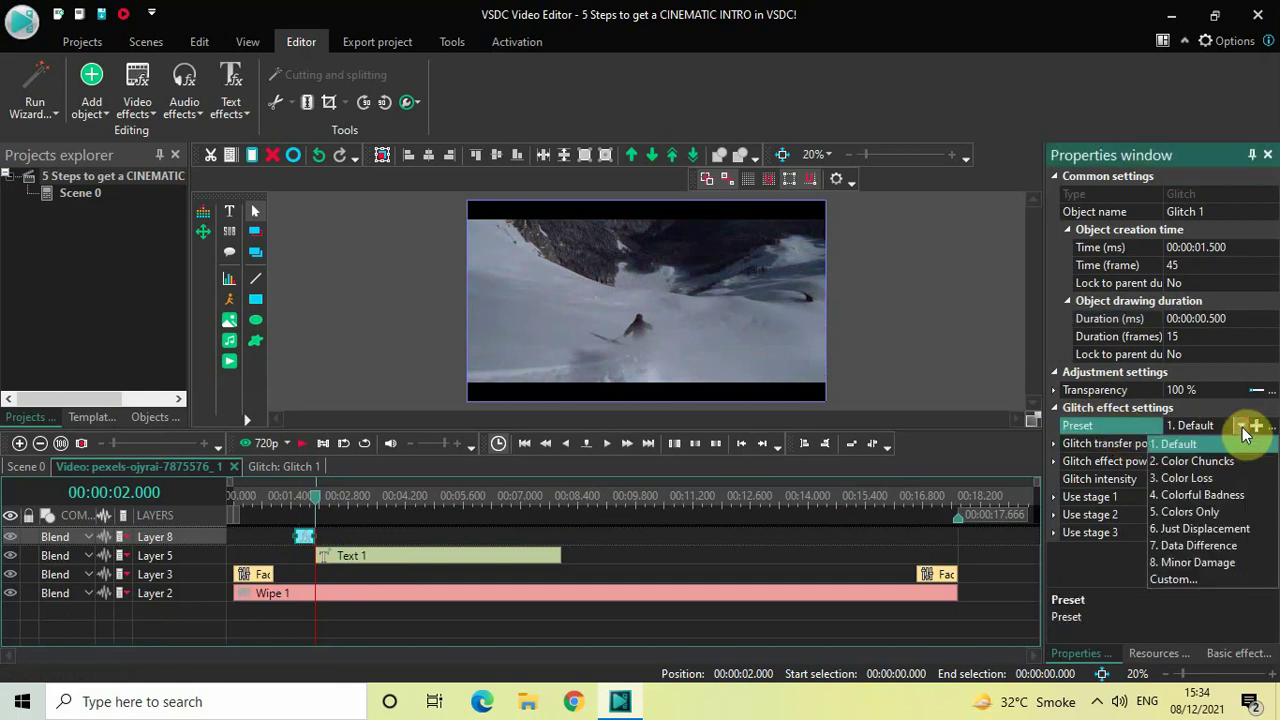
click(1229, 530)
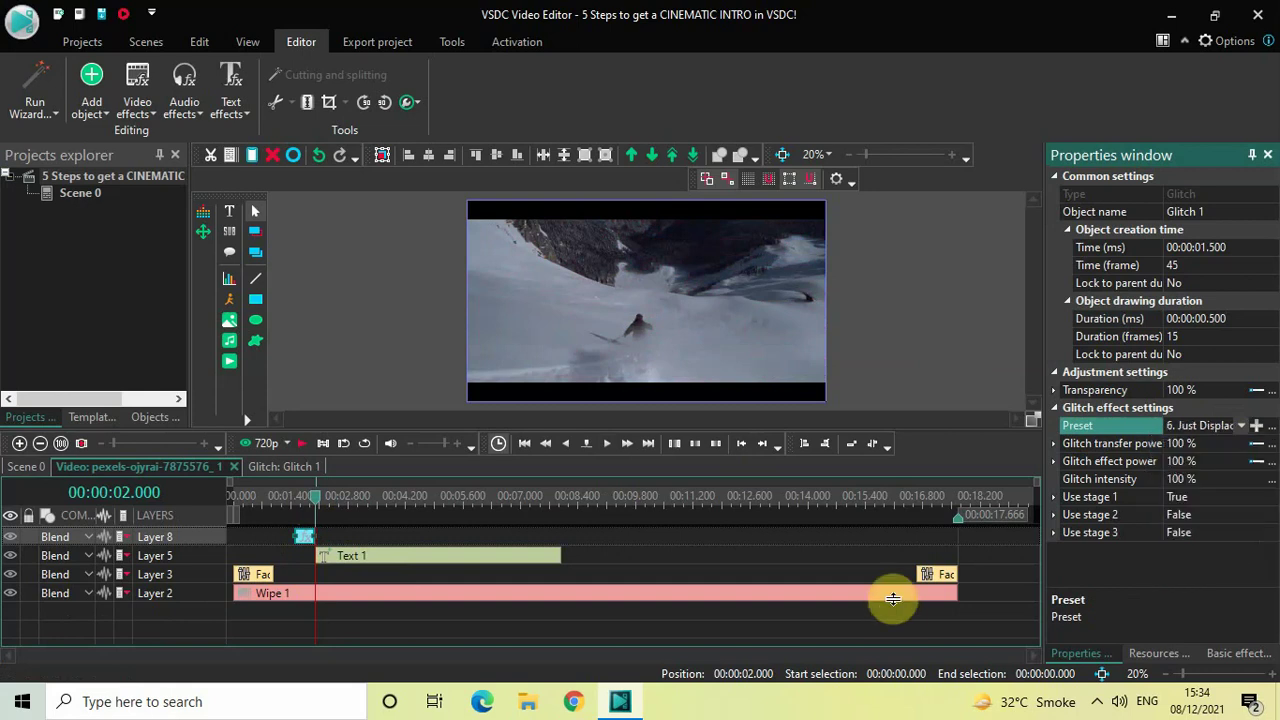
click(231, 494)
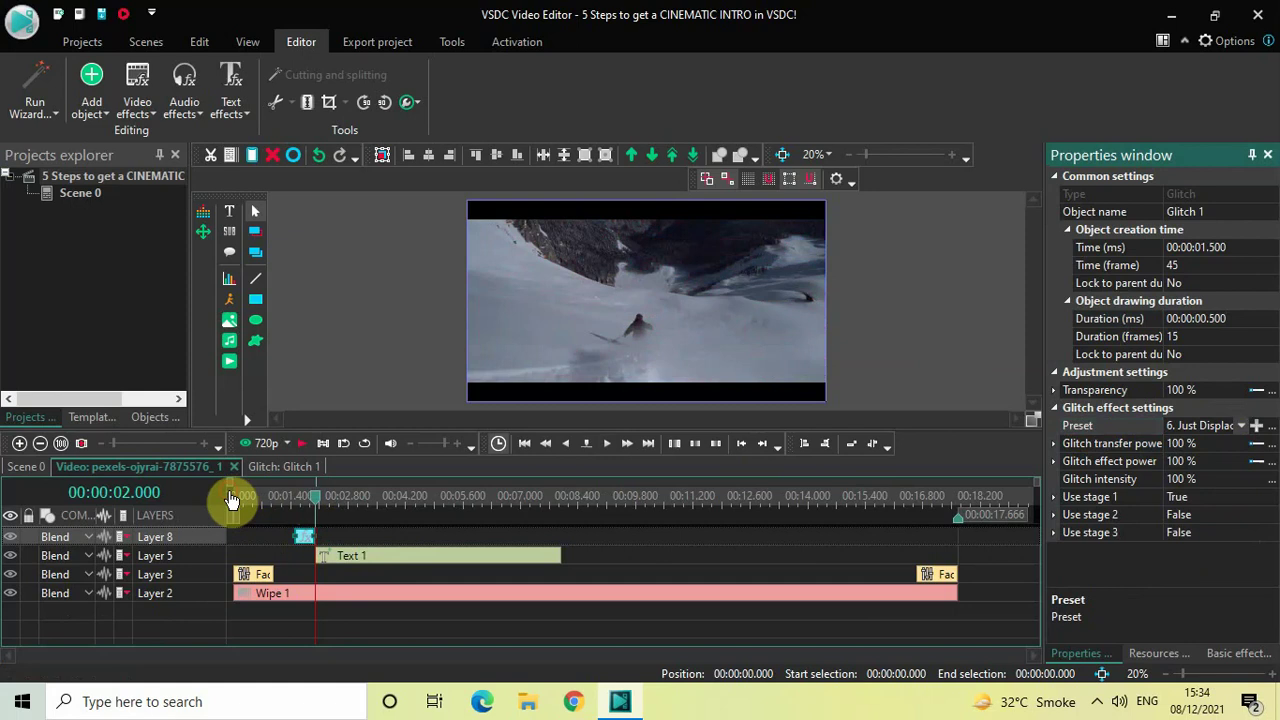
click(309, 299)
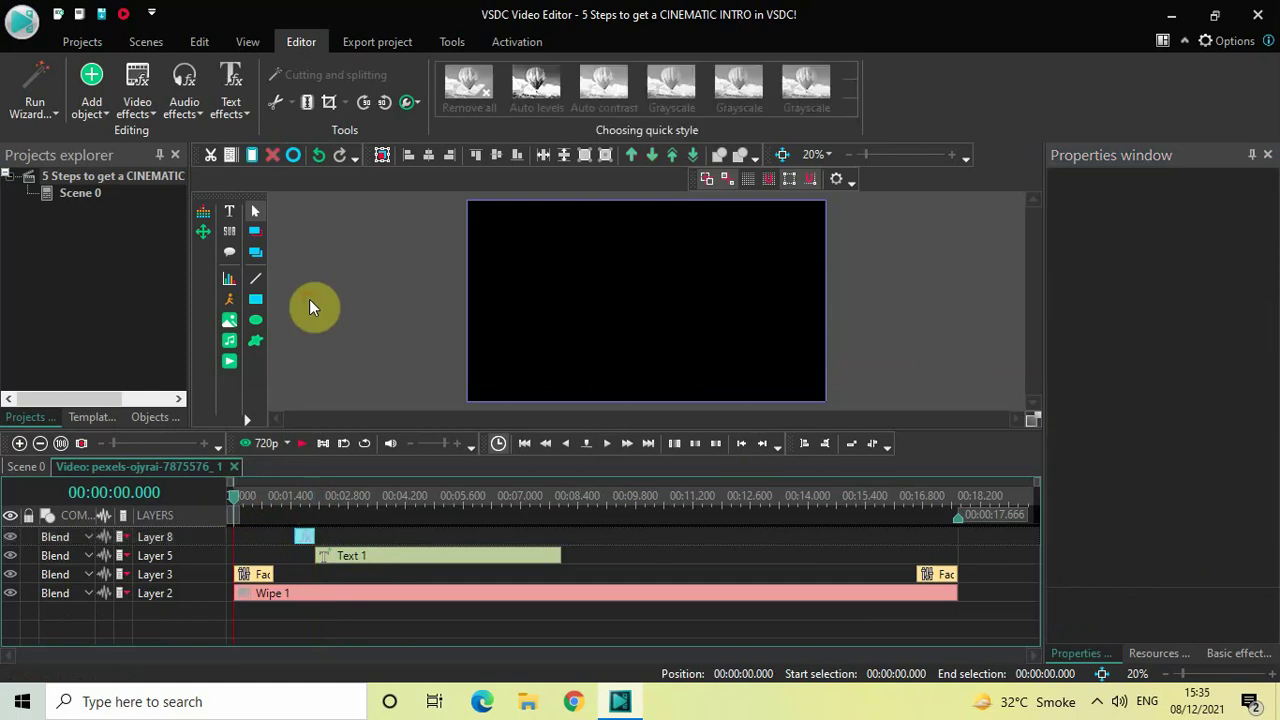
Step: Preview the intro, then copy Glitch 1 to about 5.5 s on Layer 8
key(space)
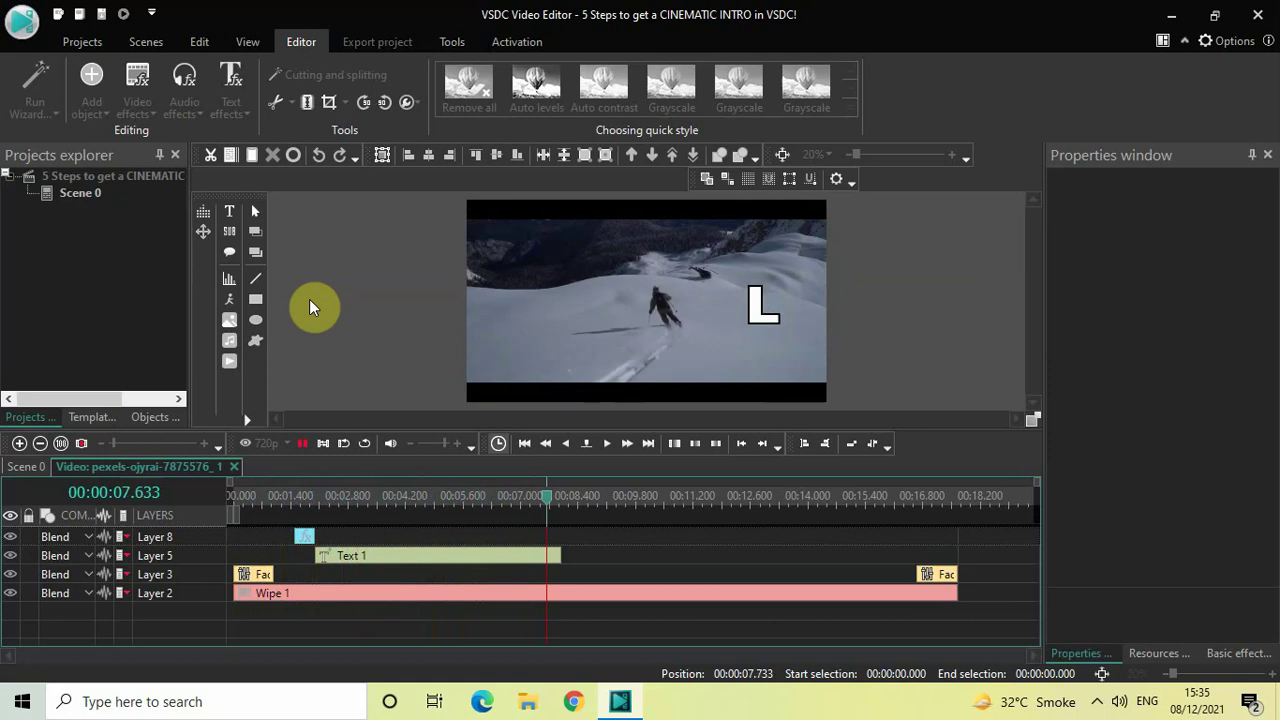
key(space)
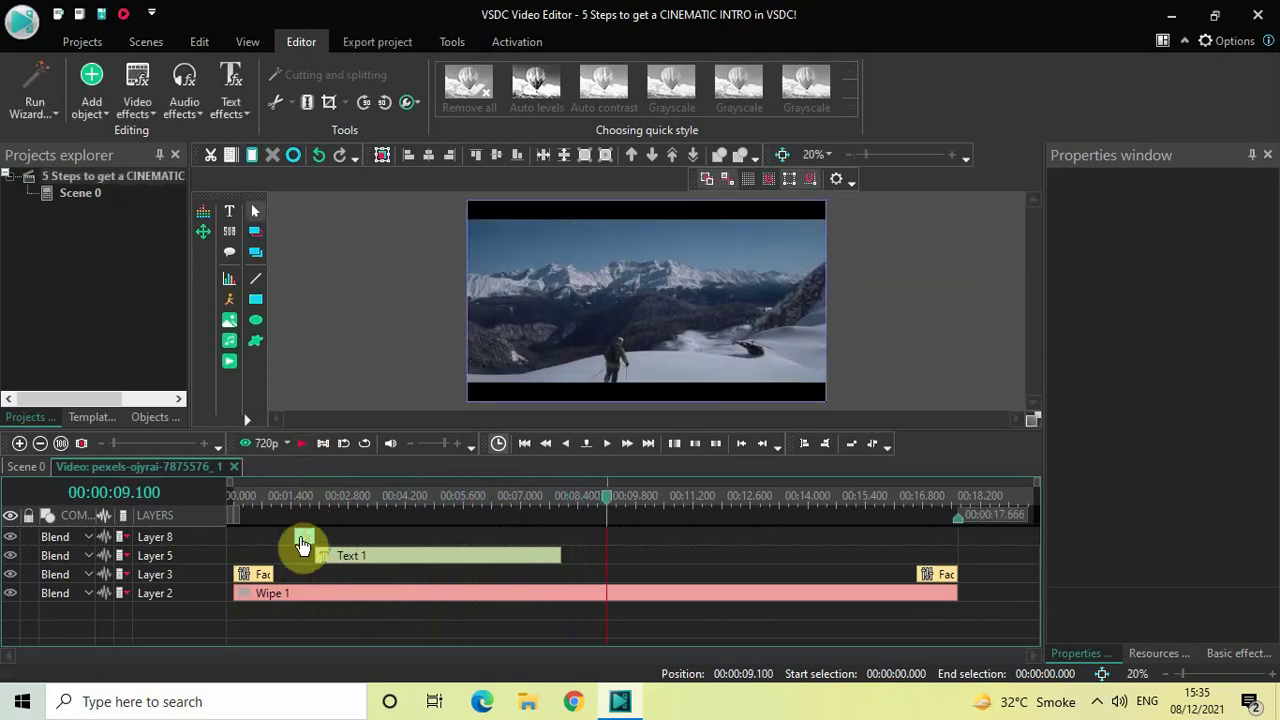
click(302, 541)
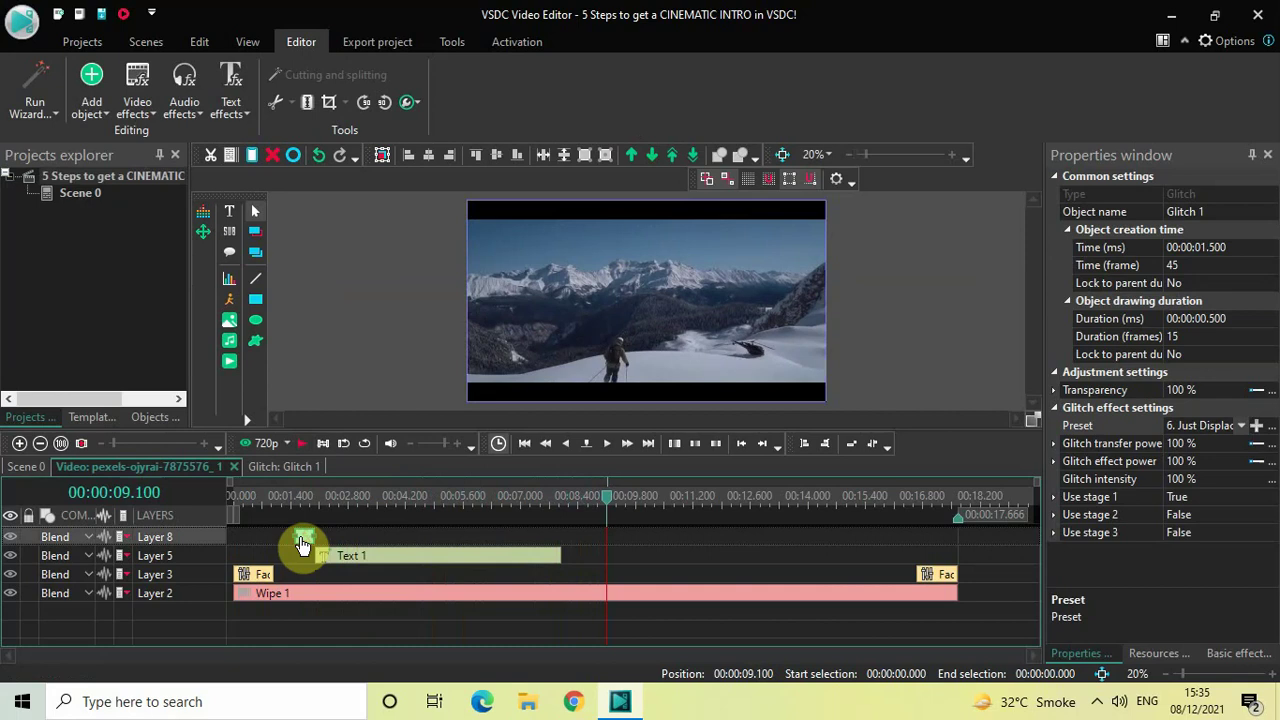
drag(303, 543, 482, 561)
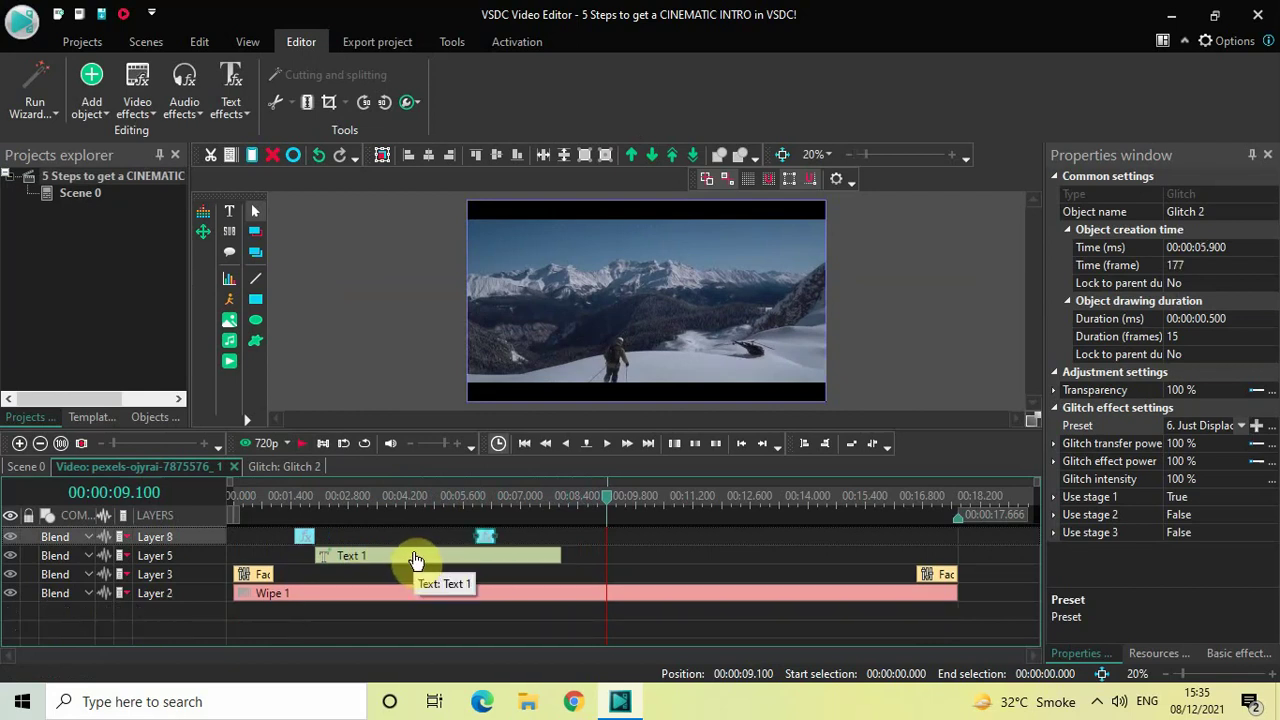
click(414, 555)
Step: Check the title's fade-out at 4 s in Text 1's timeline, then rewind the main timeline
click(413, 558)
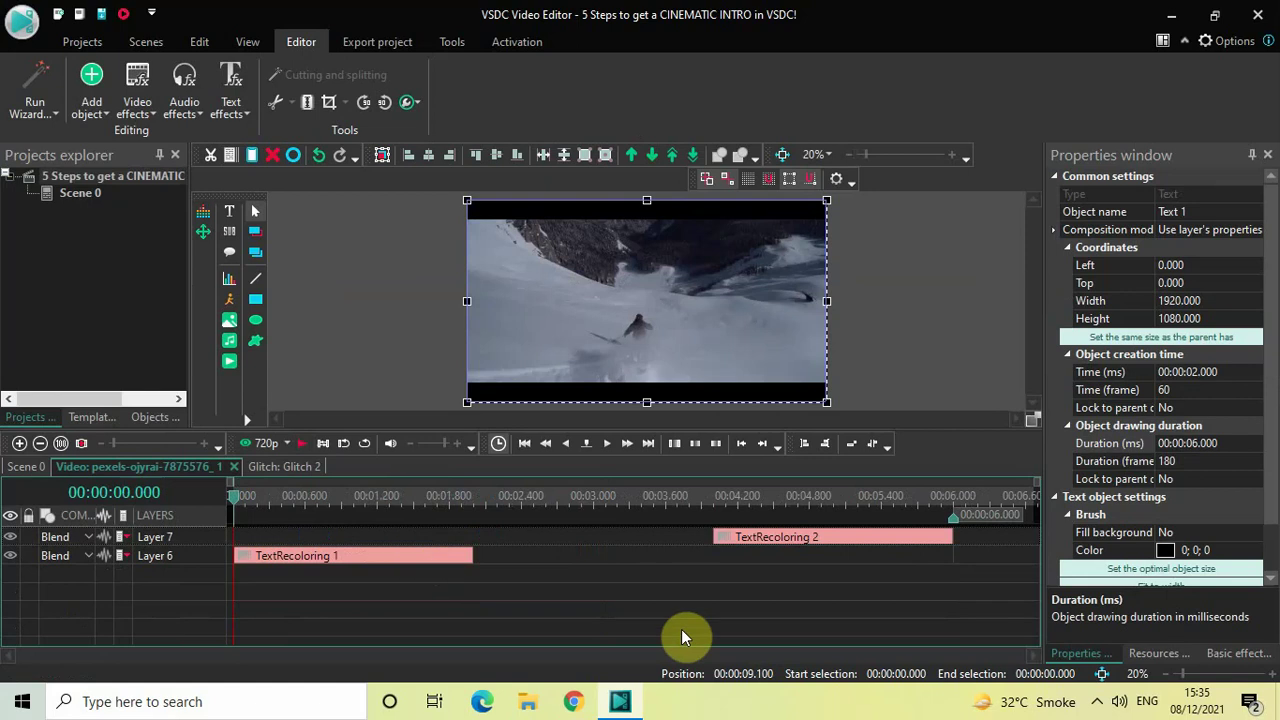
click(714, 505)
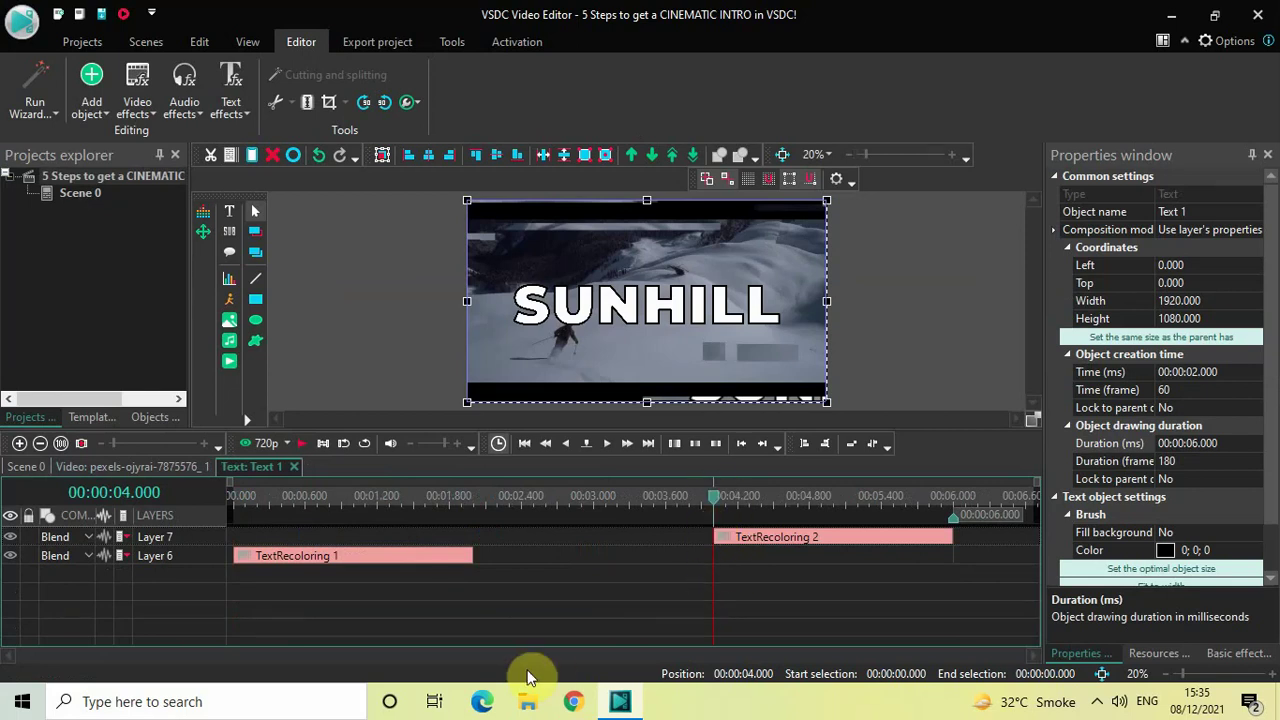
click(133, 466)
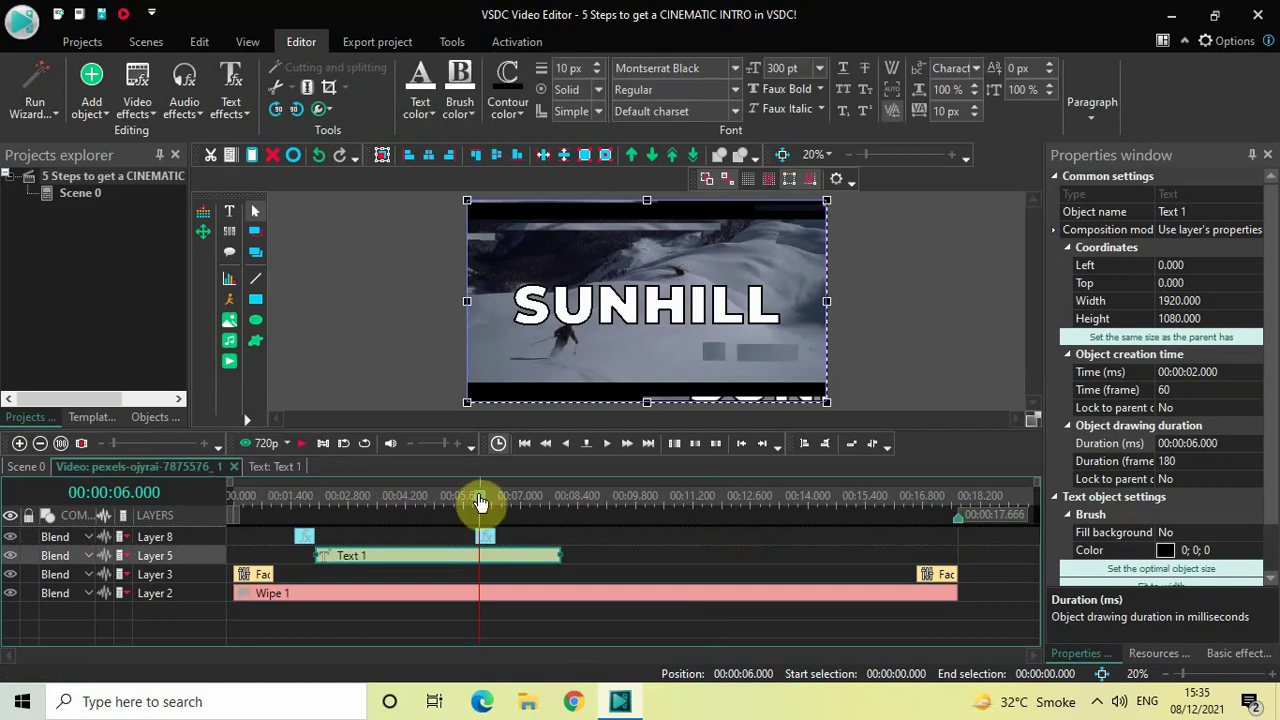
click(484, 538)
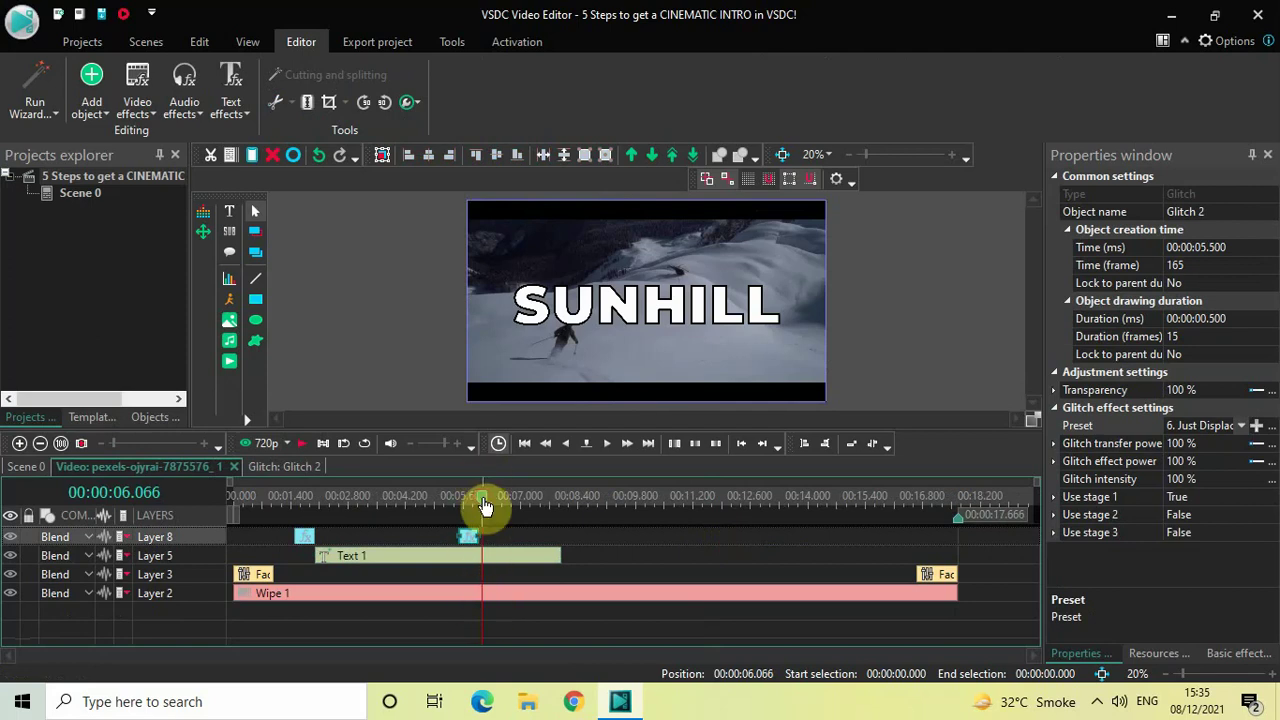
drag(484, 506, 80, 523)
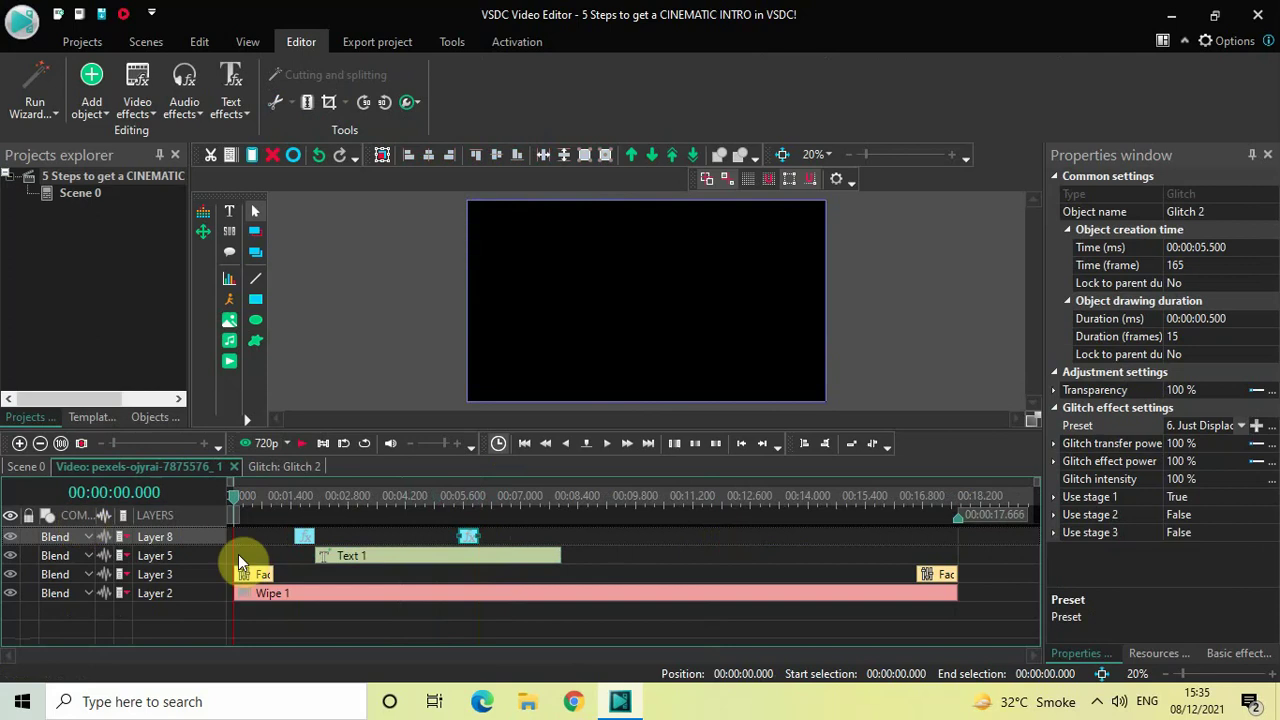
click(296, 635)
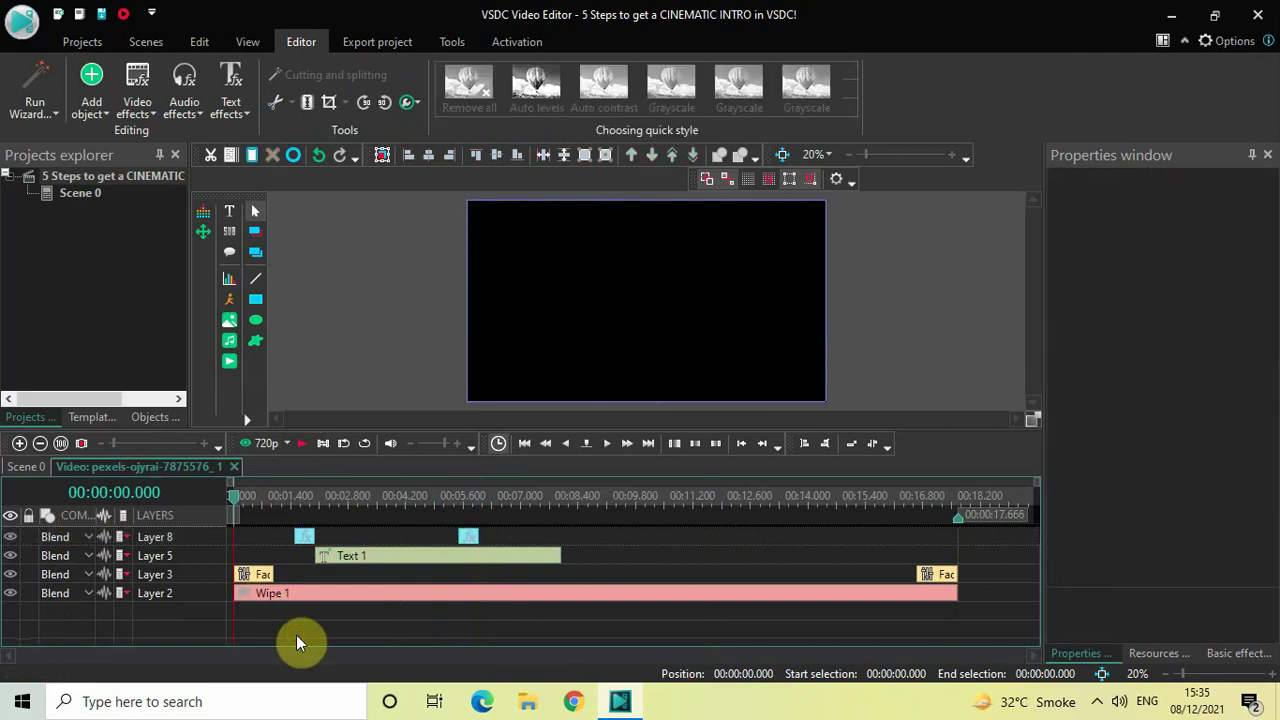
key(space)
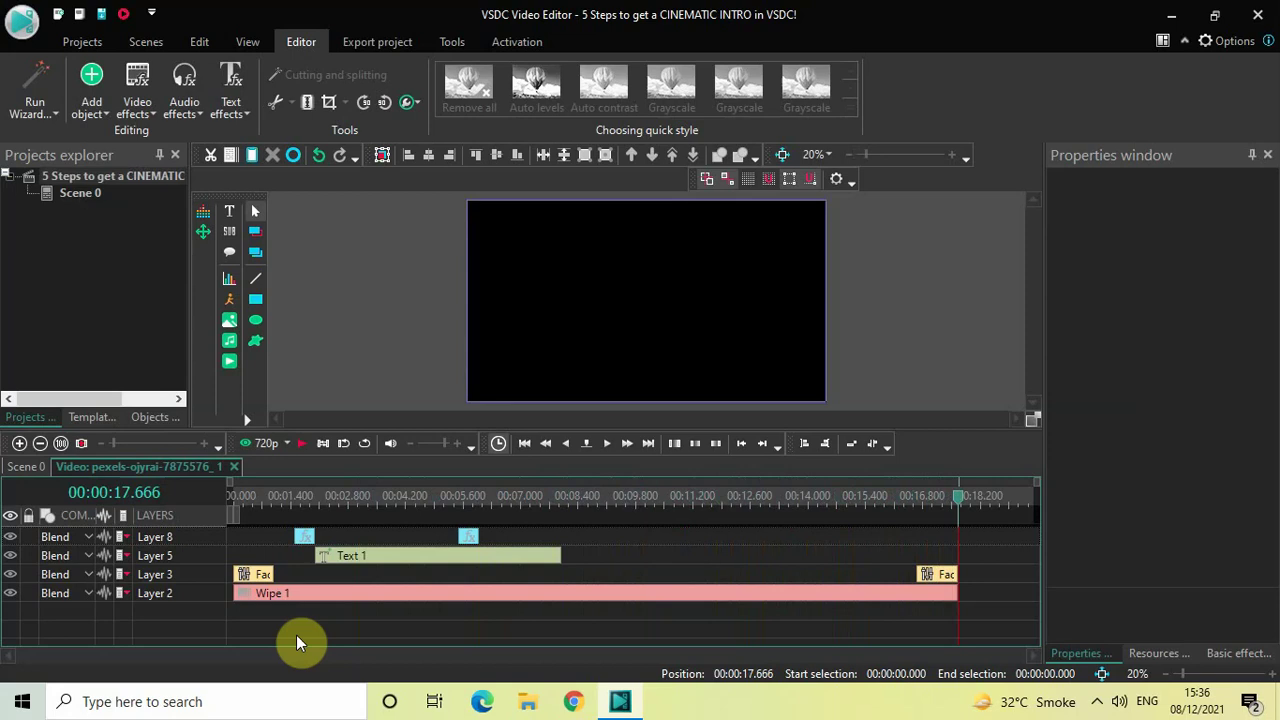
click(609, 503)
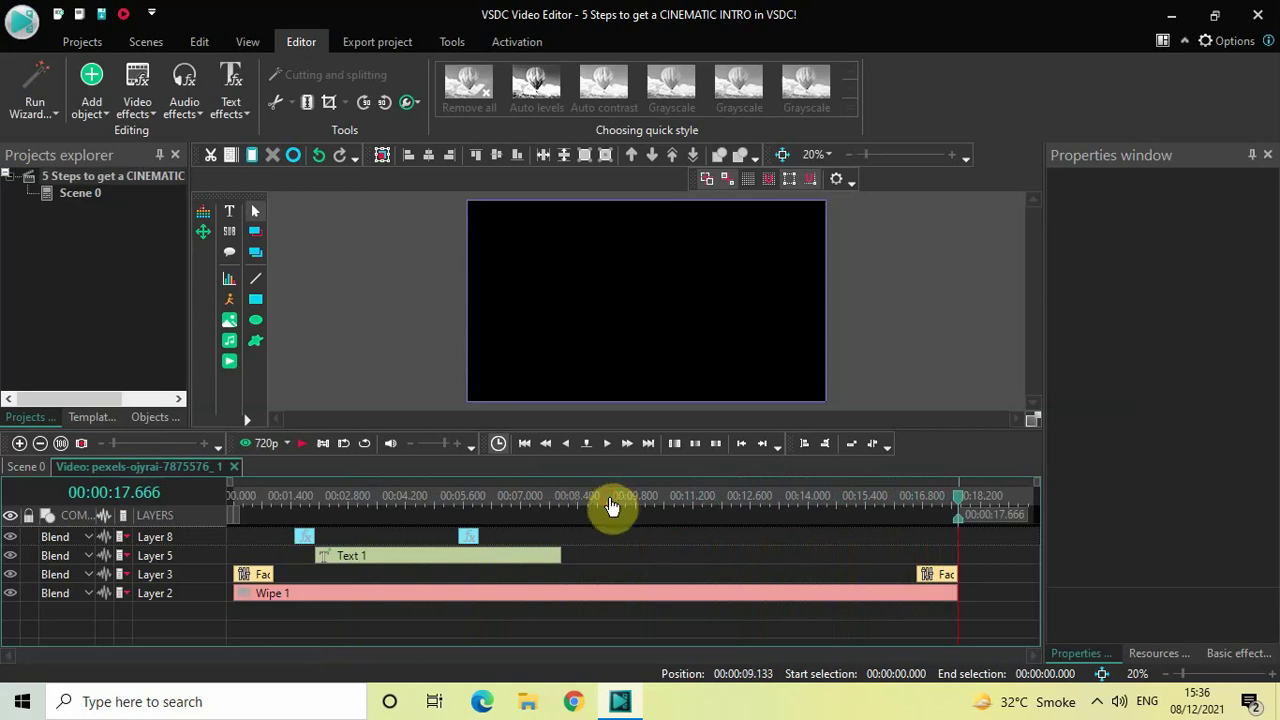
click(427, 561)
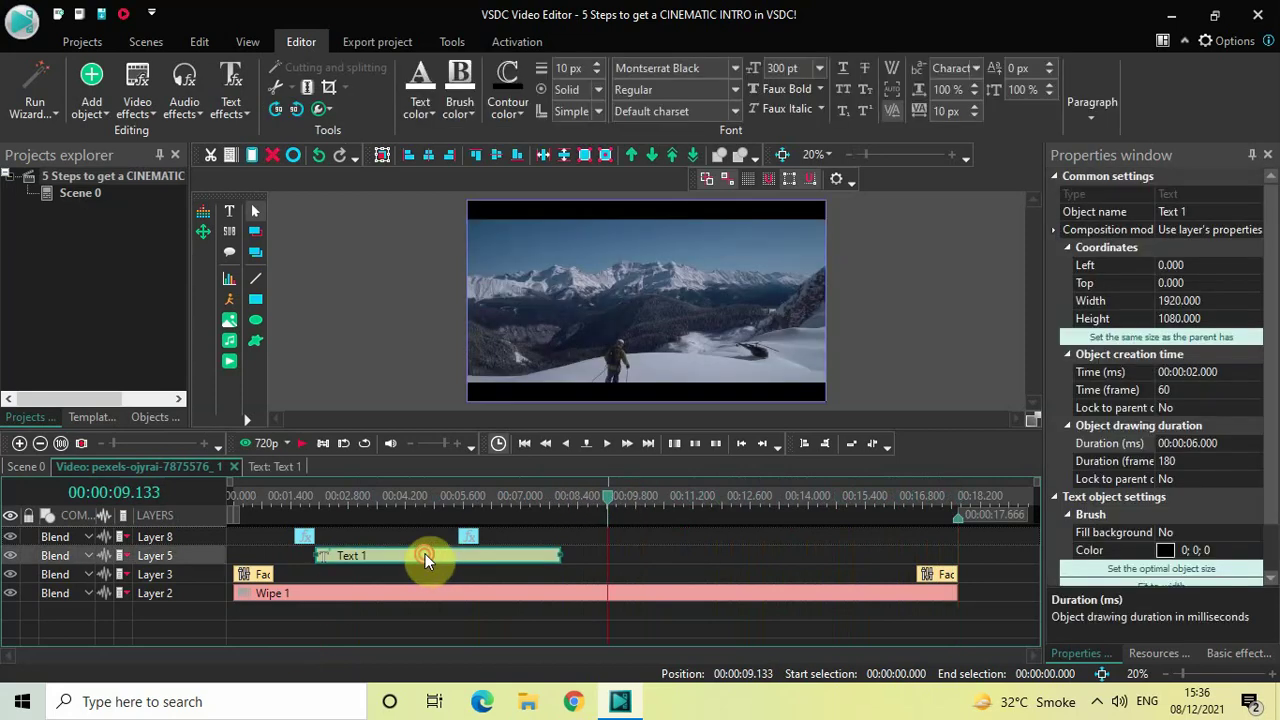
double_click(425, 561)
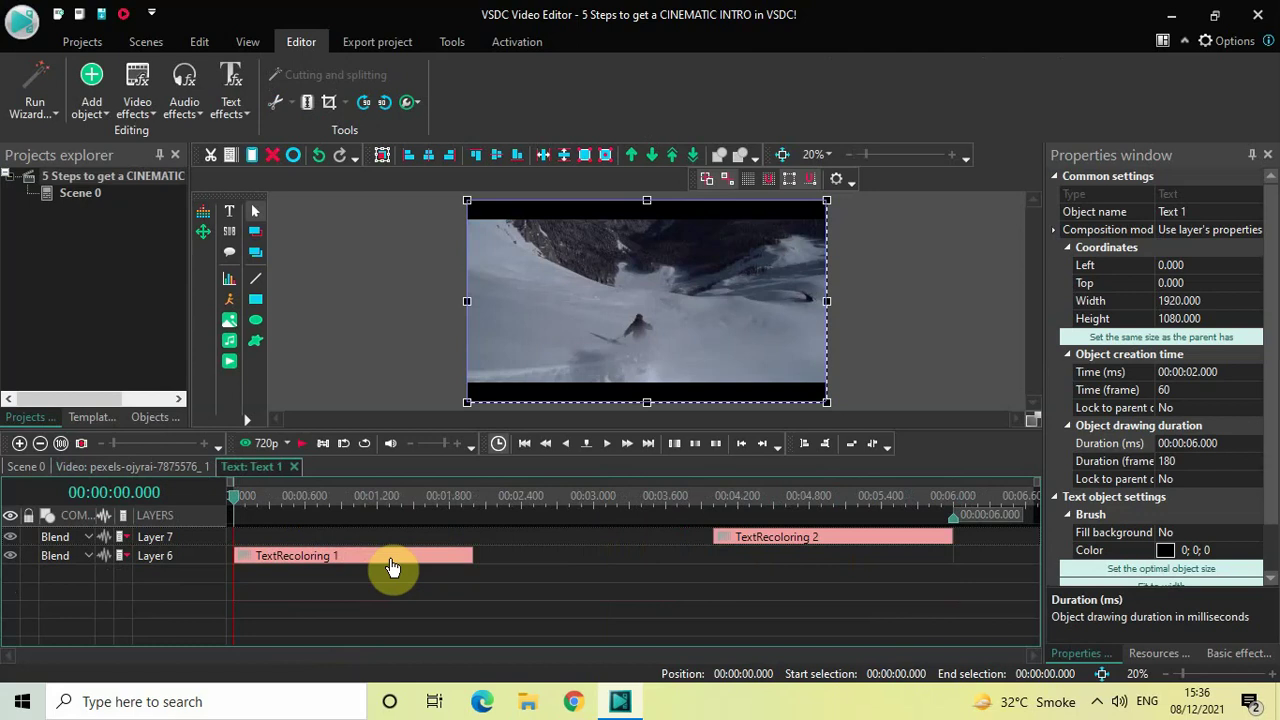
click(392, 565)
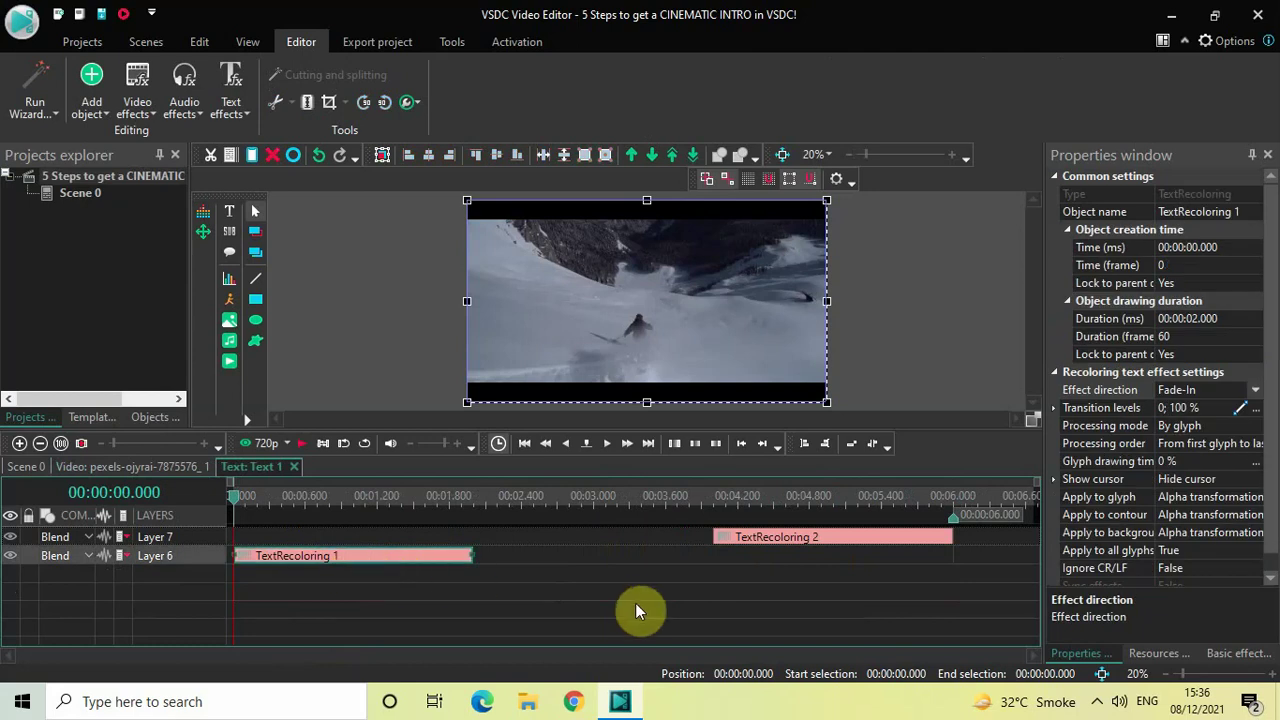
click(158, 469)
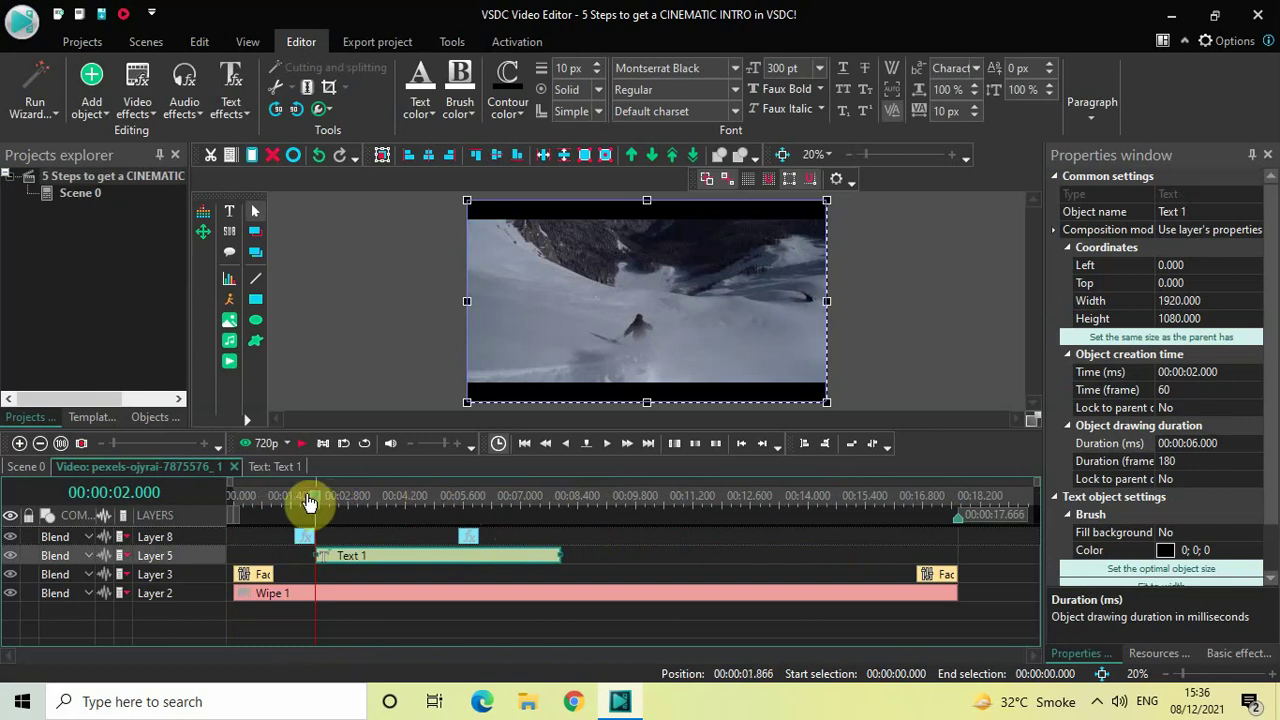
drag(310, 502, 186, 508)
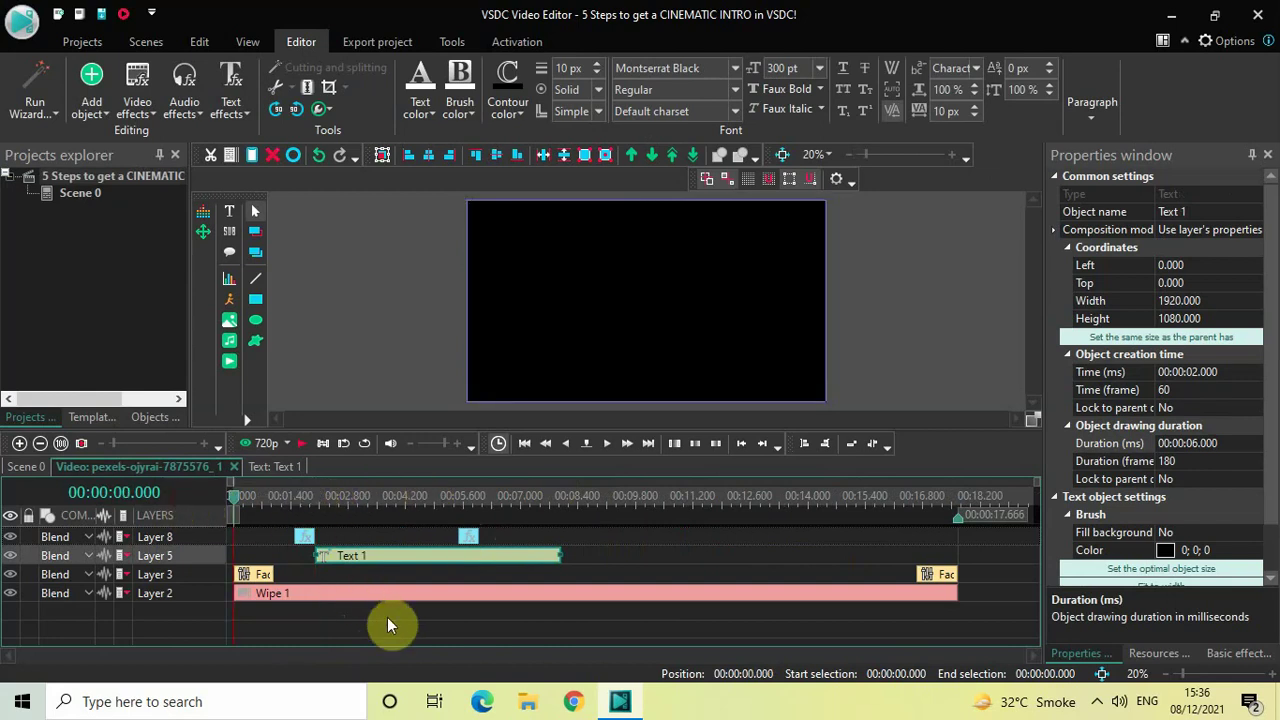
key(space)
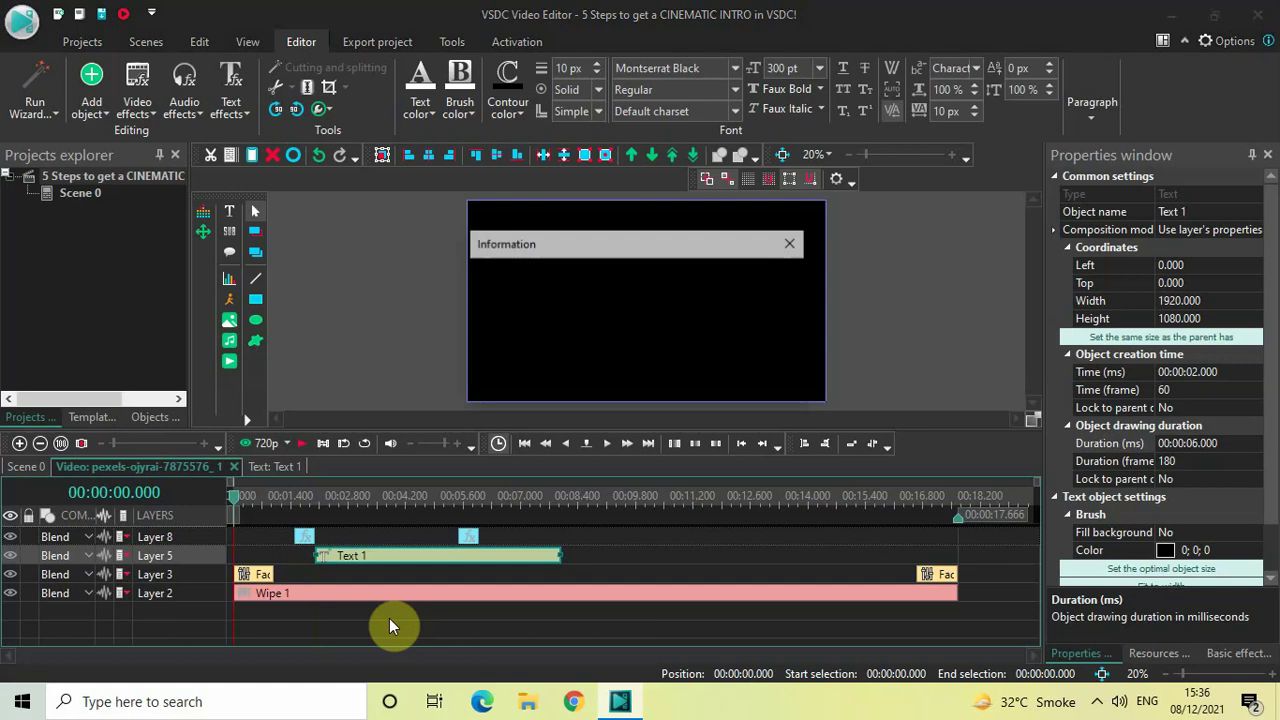